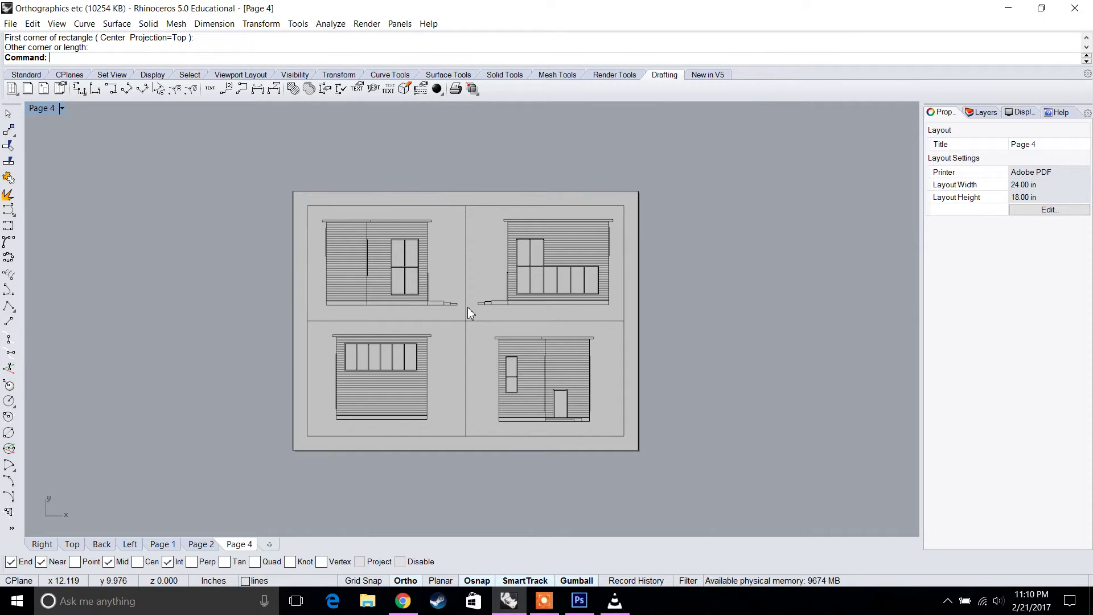
Set the upper-left detail view's scale to 1 inch on layout for 4 feet in model.
scroll(562, 264, "up", 1)
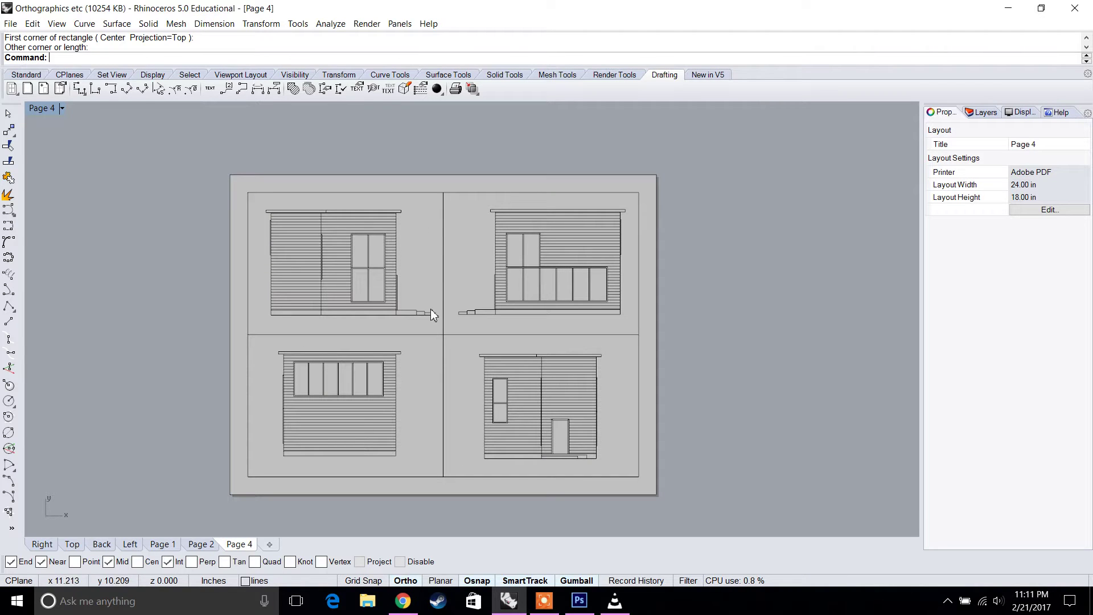
left_click(422, 193)
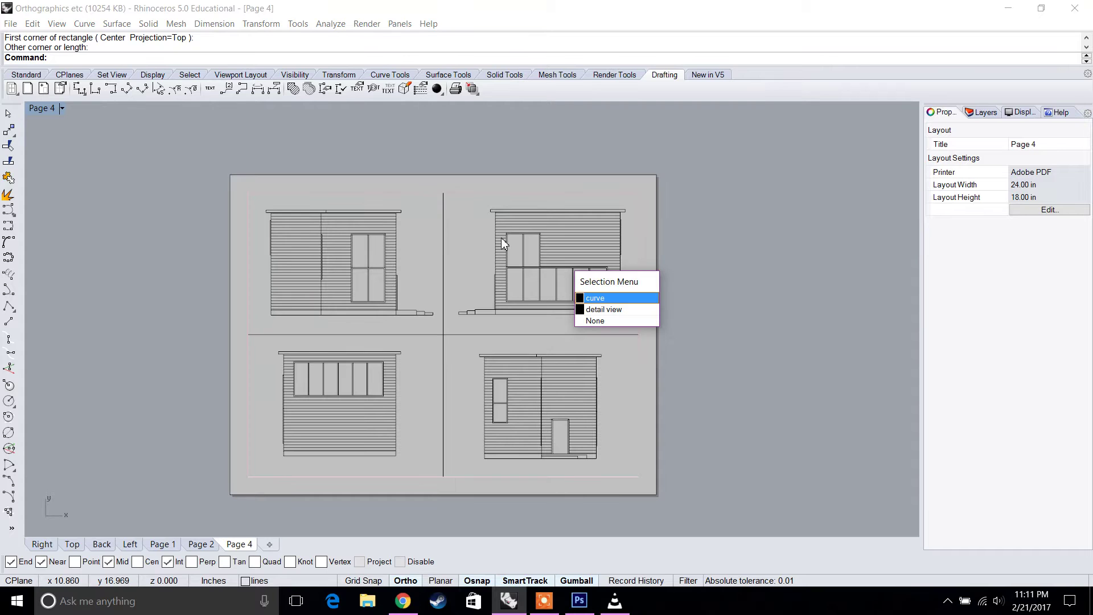
left_click(603, 310)
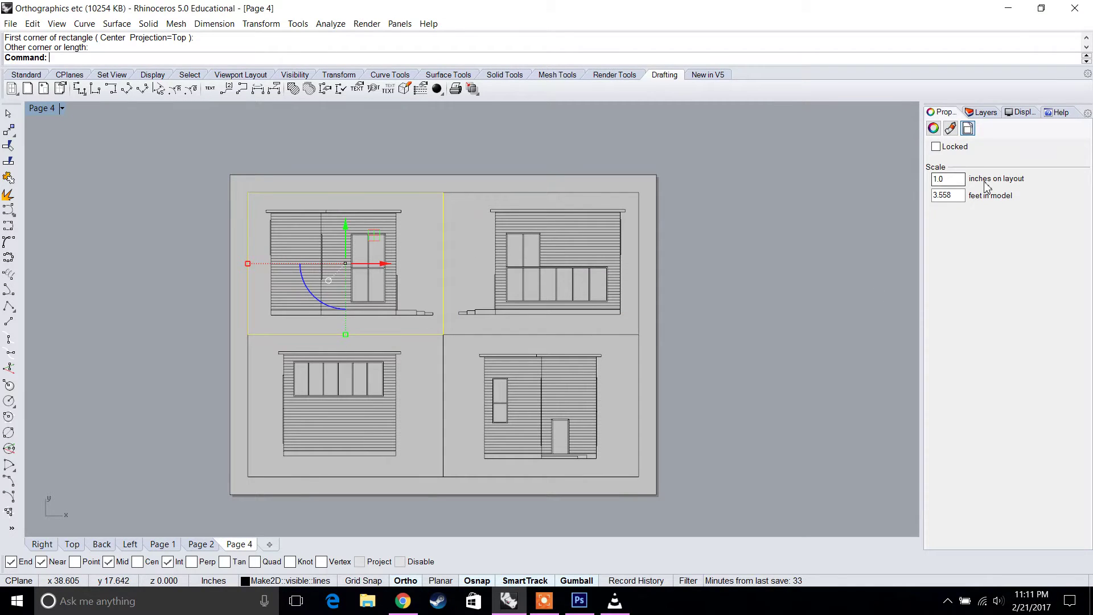
left_click(943, 181)
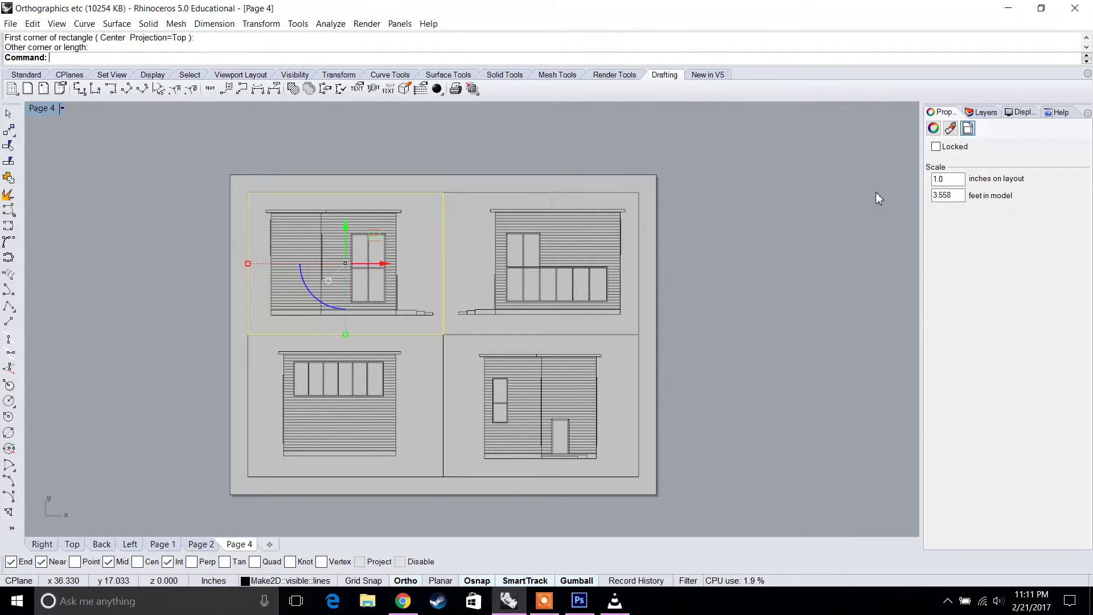
double_click(950, 195)
type("4")
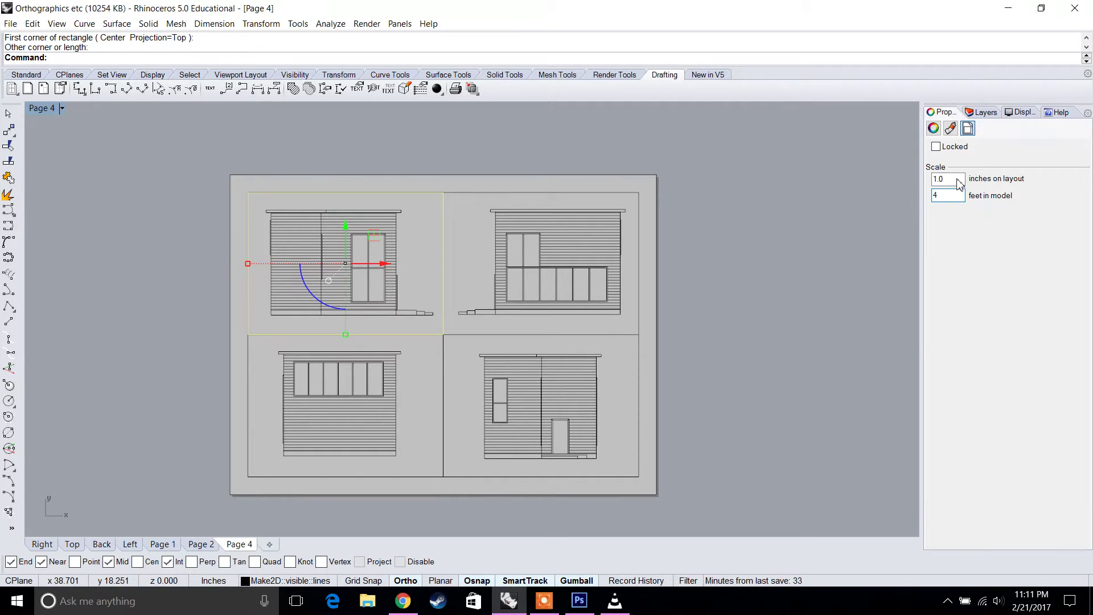
key("Return")
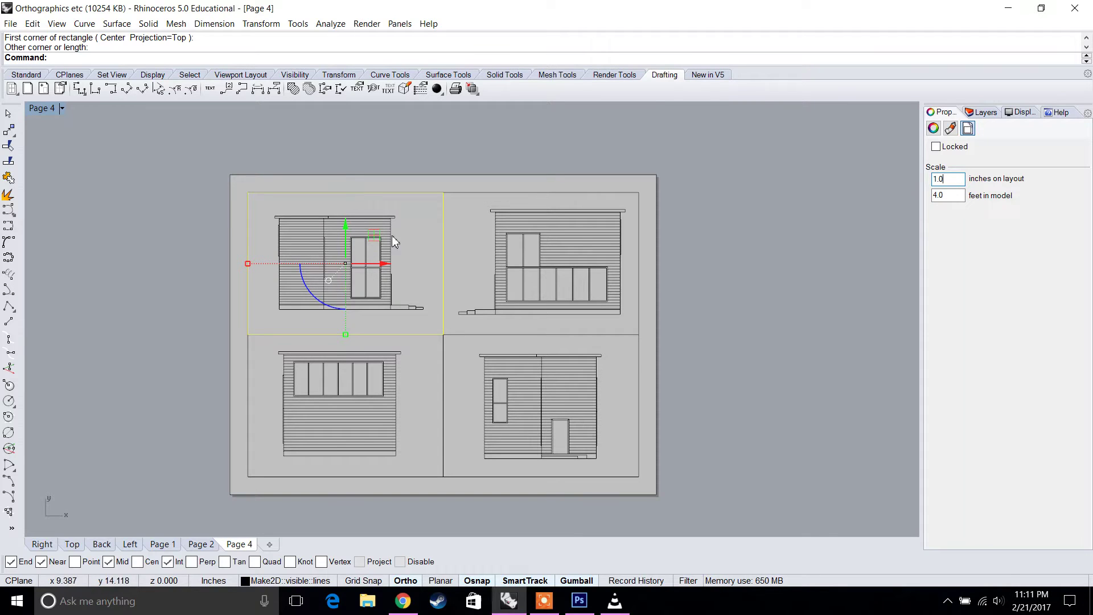
Try 8 feet in model per layout inch on the upper-left detail, and return it to 4 feet.
left_click(950, 196)
type("8")
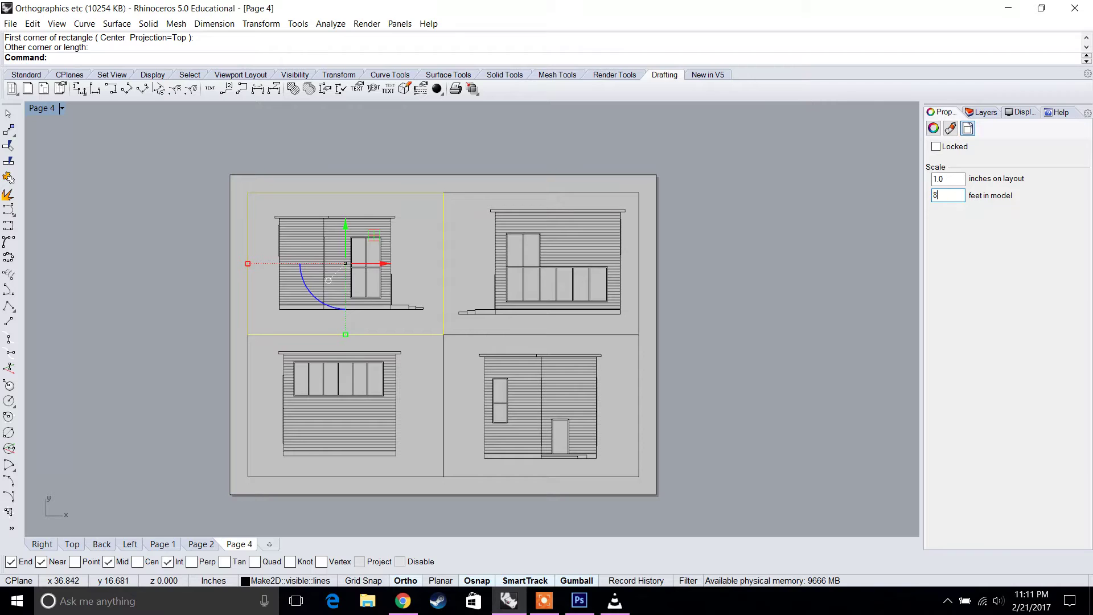
left_click(959, 182)
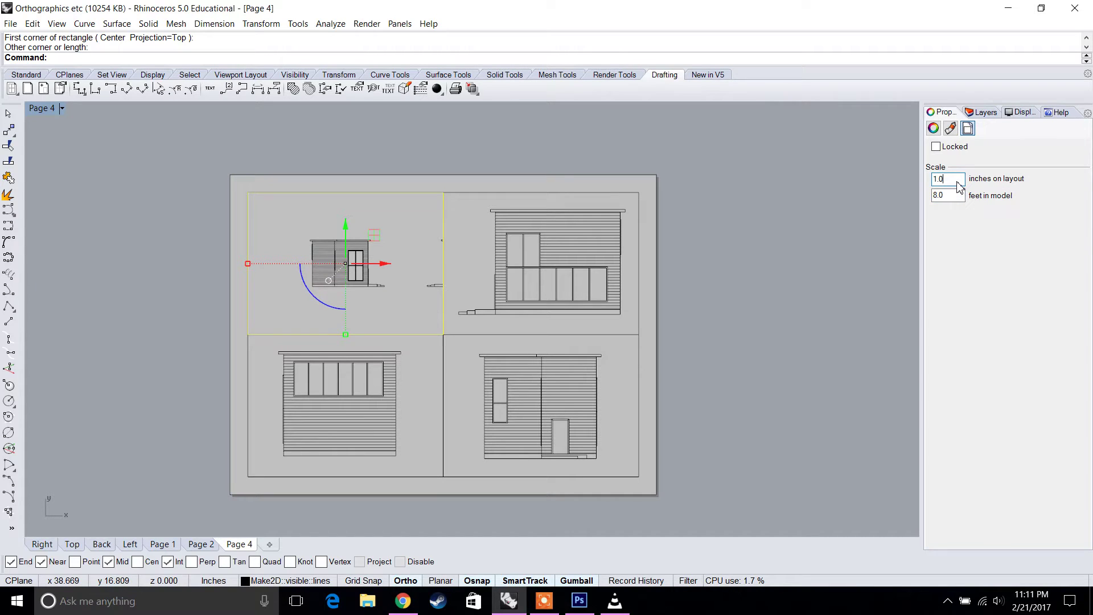
double_click(953, 197)
type("4")
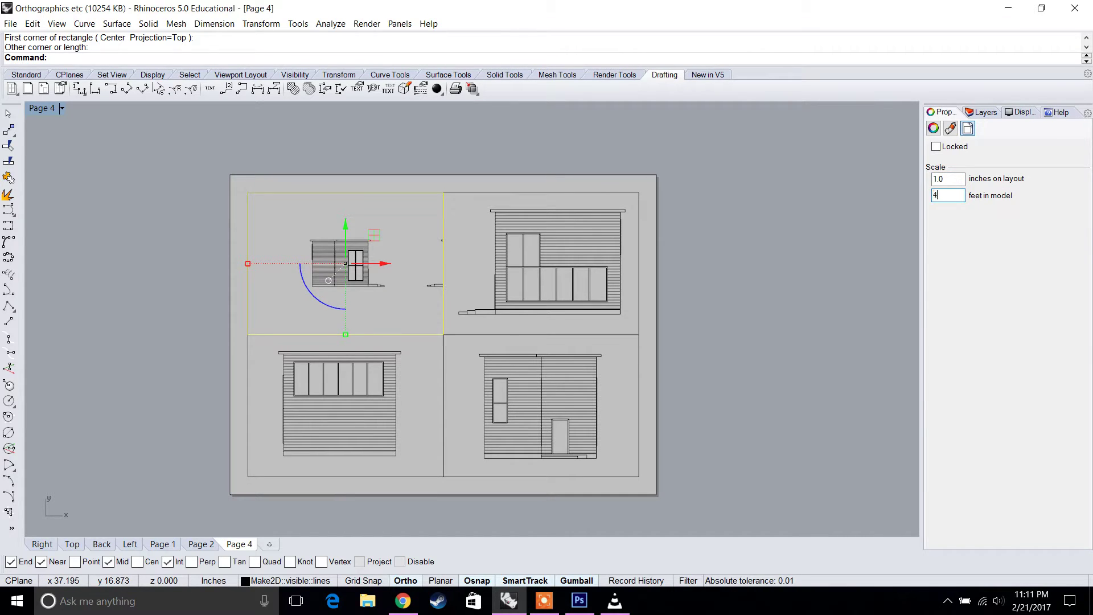
left_click(949, 181)
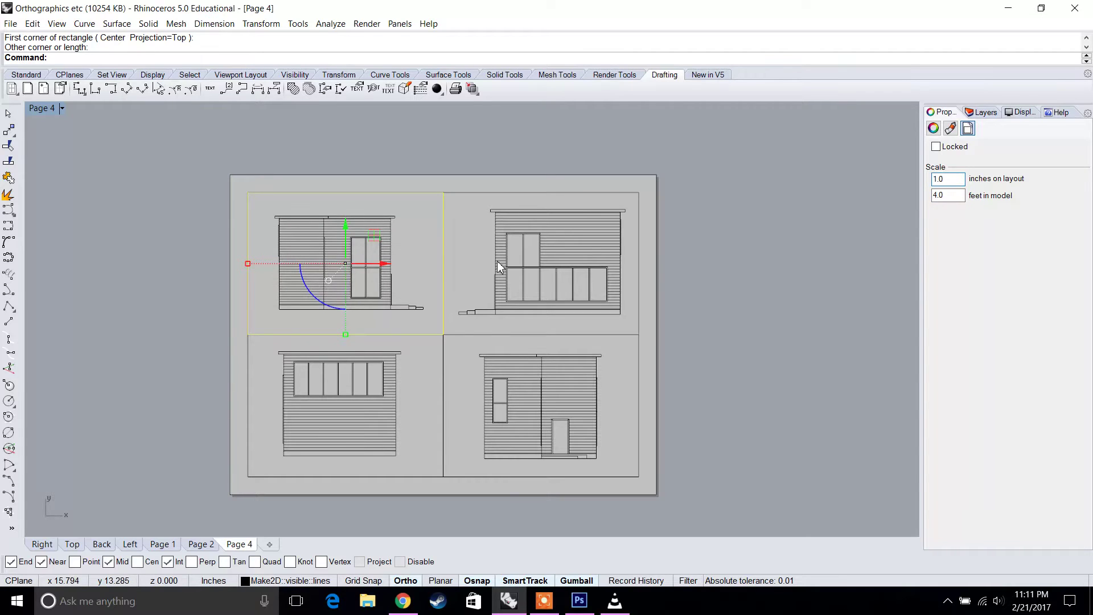
Set the upper-right detail view's scale to 1 inch on layout for 4 feet in model.
left_click(469, 336)
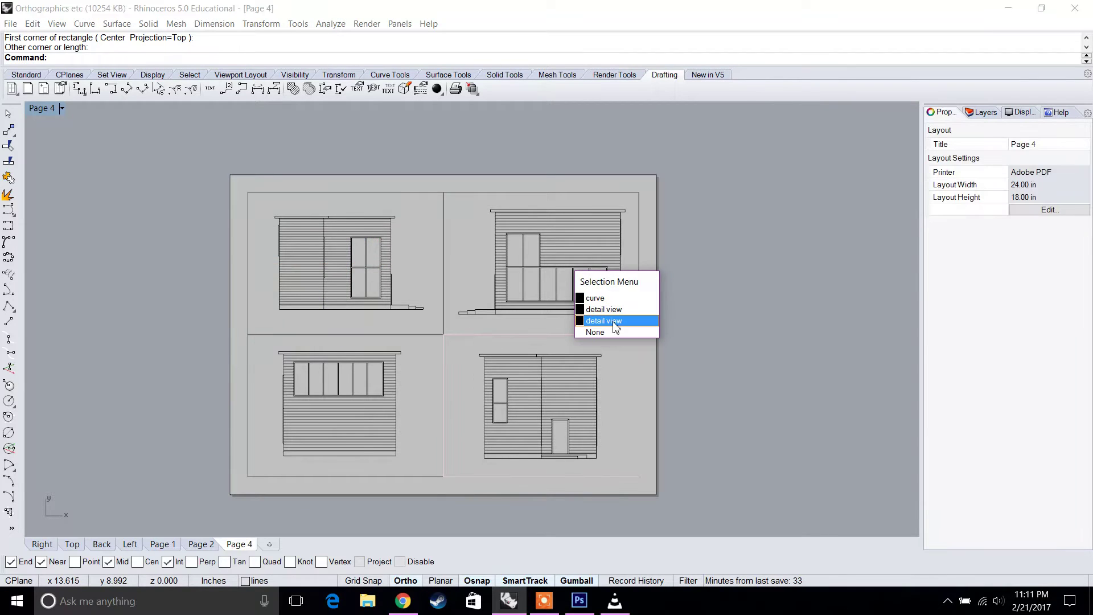
left_click(615, 323)
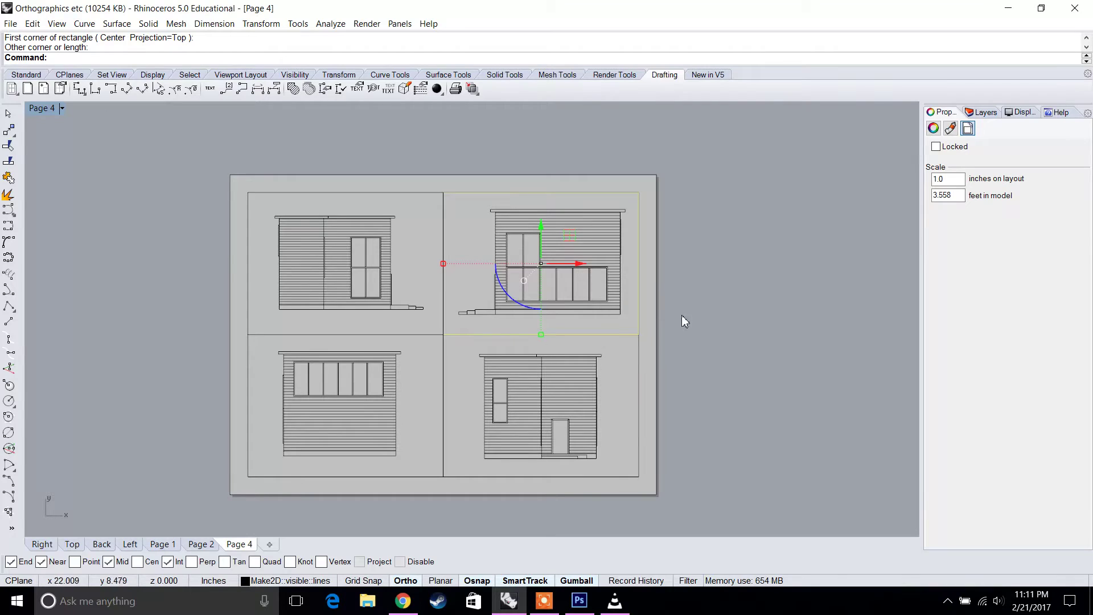
double_click(942, 196)
type("4")
key("Return")
Set the lower-left detail view's scale to 1 inch on layout for 4 feet in model.
left_click(442, 350)
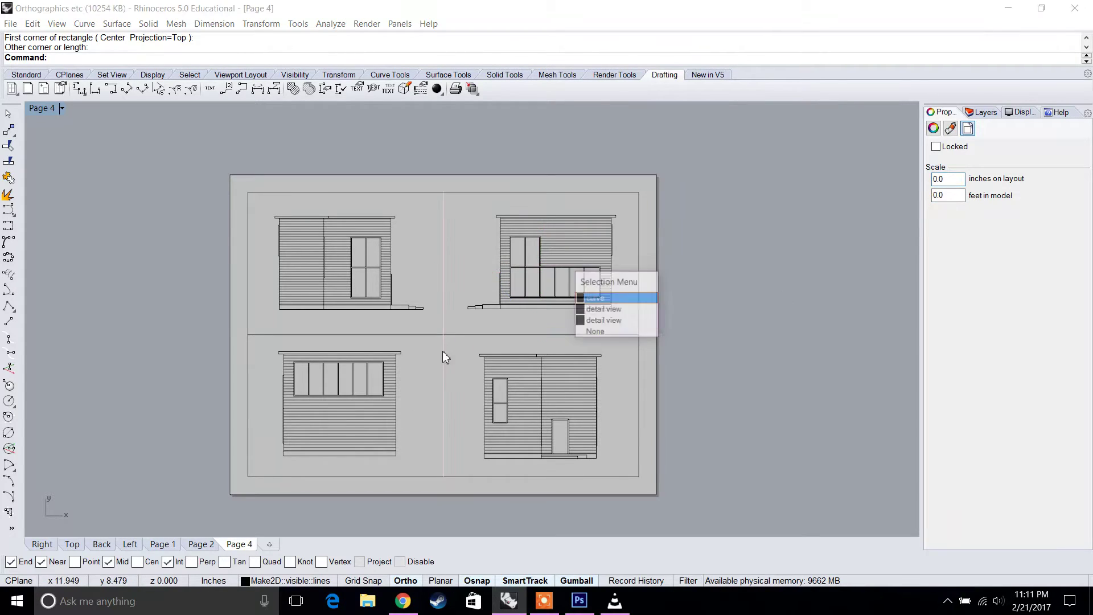
left_click(616, 321)
left_click(959, 197)
double_click(959, 196)
type("4")
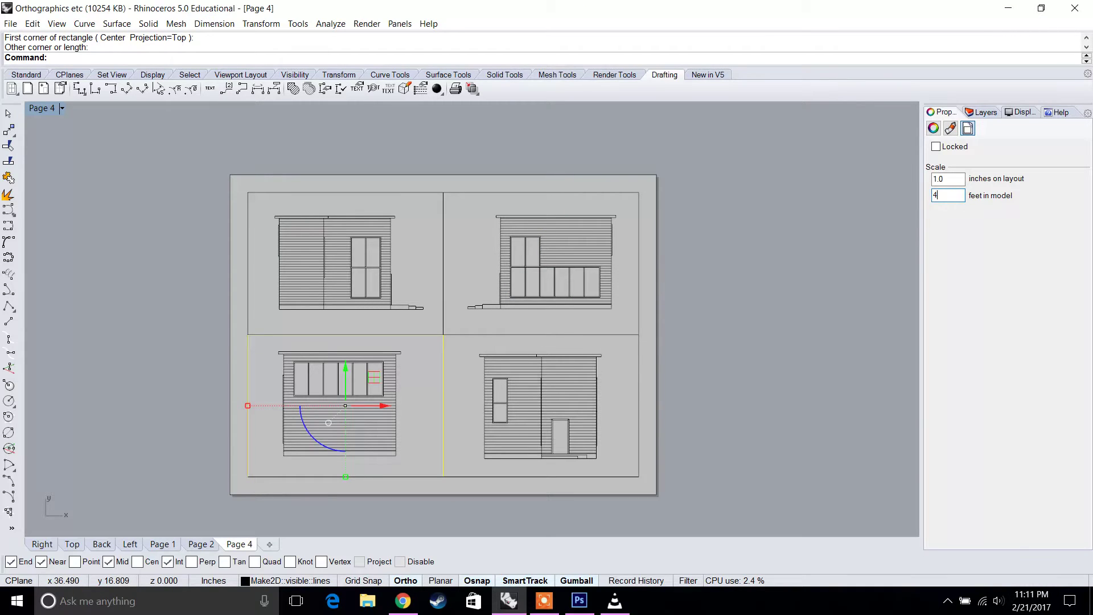
left_click(958, 181)
Set the lower-right detail view's scale to 1 inch on layout for 4 feet in model and deselect it.
left_click(485, 335)
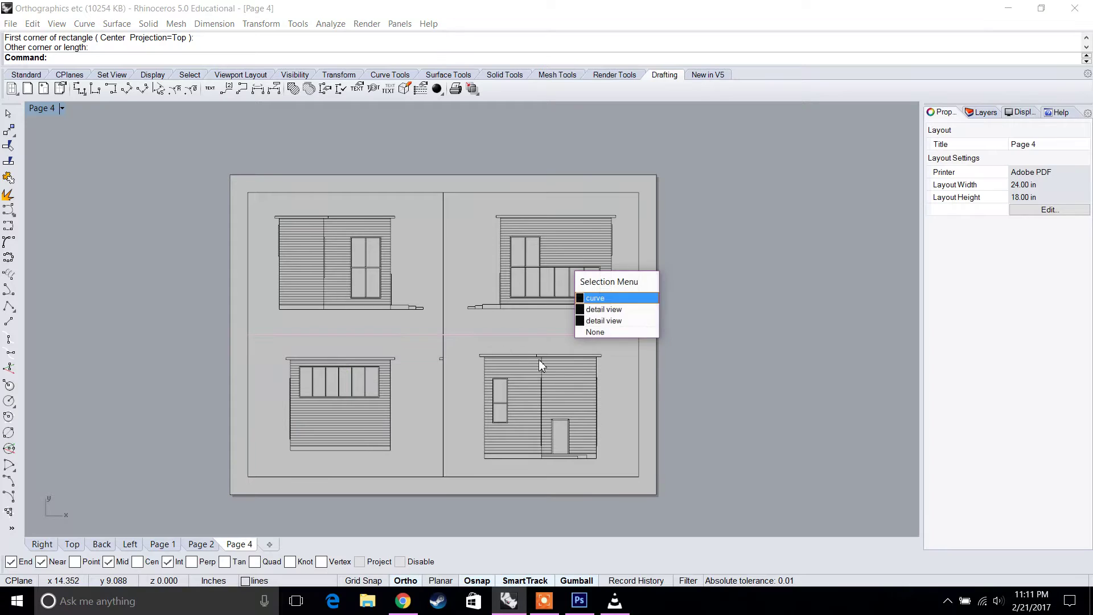
left_click(622, 322)
left_click(959, 197)
double_click(958, 197)
type("4")
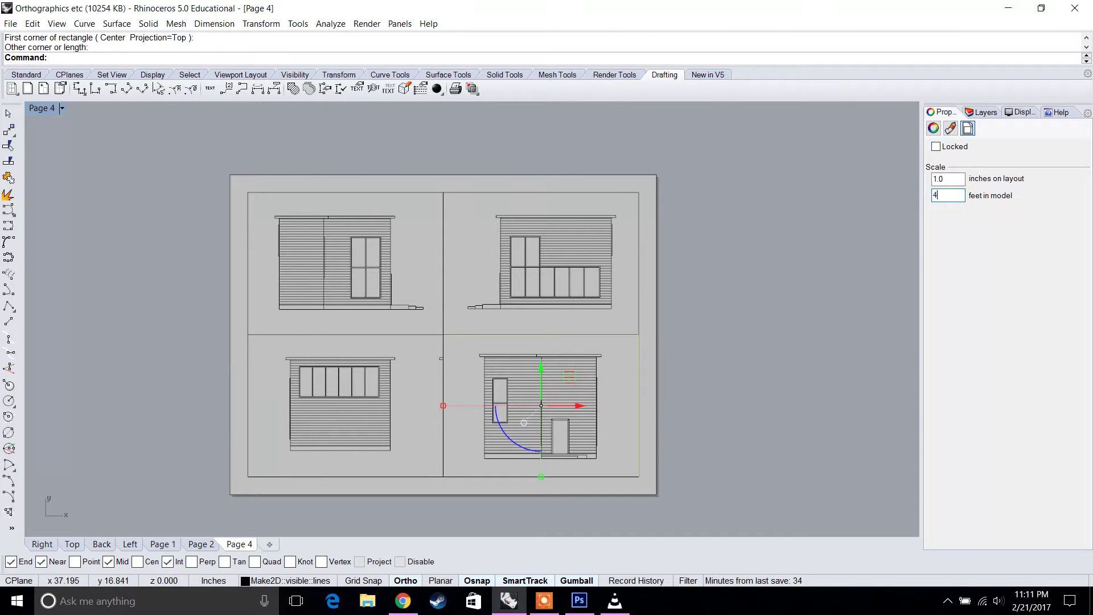
left_click(945, 180)
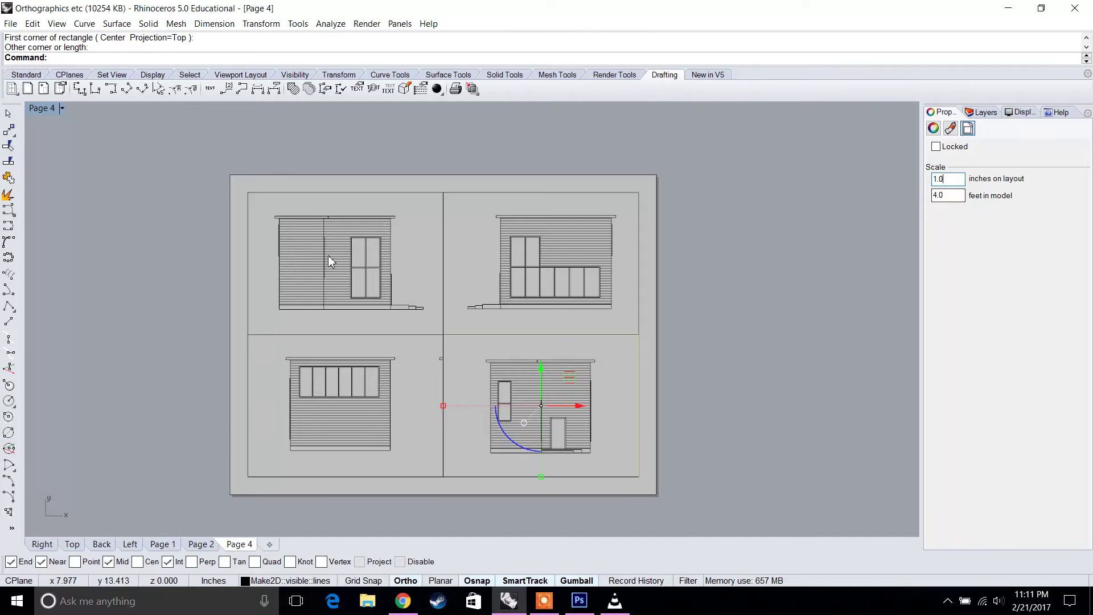
left_click(714, 303)
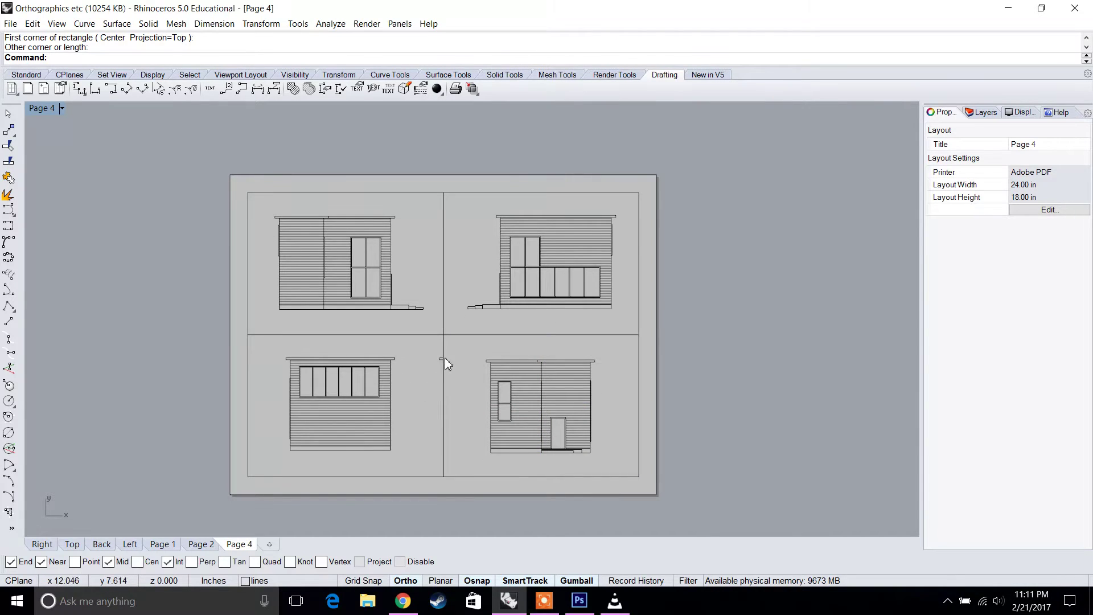
Inside the lower-left detail, move the neighbouring elevation with the door slightly further away from the windowed elevation.
scroll(445, 359, "up", 5)
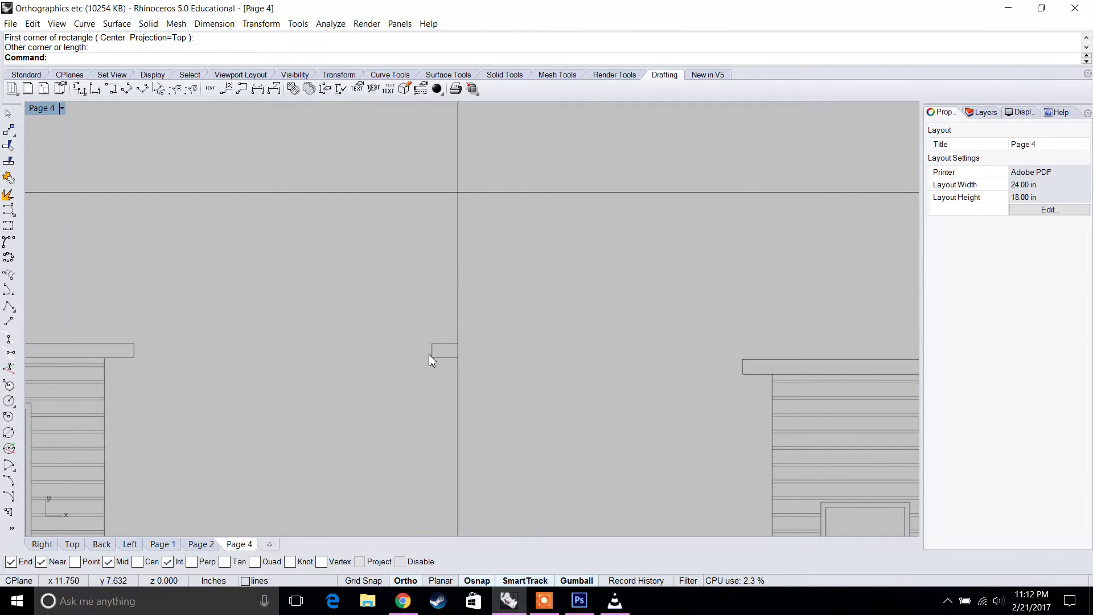
scroll(429, 354, "down", 5)
double_click(391, 354)
scroll(377, 380, "down", 5)
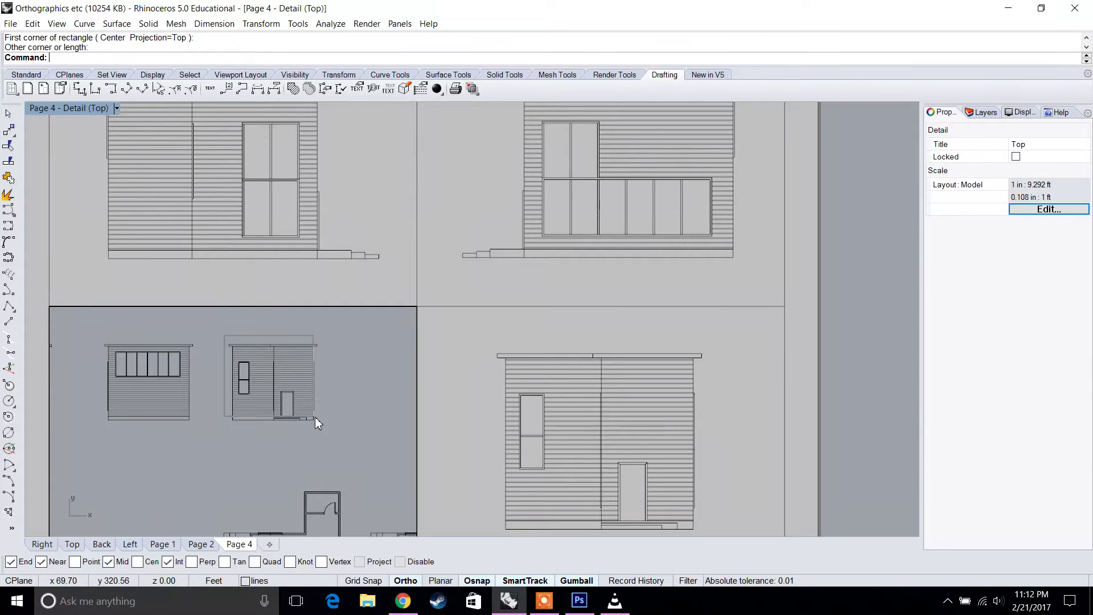
left_click(315, 417)
left_click_drag(311, 382, 319, 384)
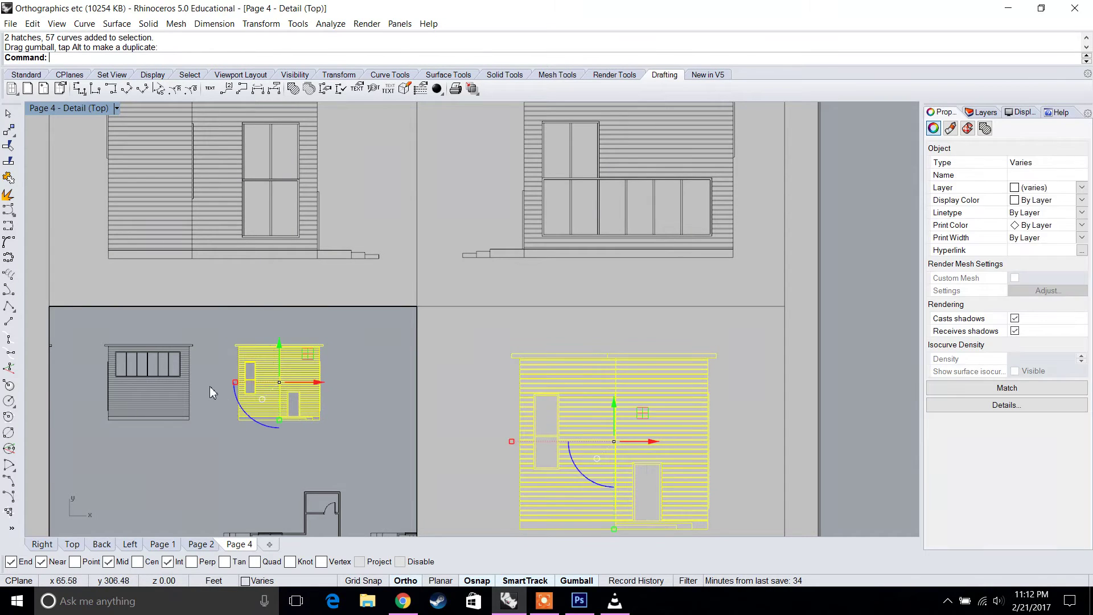
Restore the lower-left detail to 1 inch for 4 feet and centre its windowed elevation so the neighbouring drawing stays out of frame.
key("Escape")
scroll(268, 370, "up", 4)
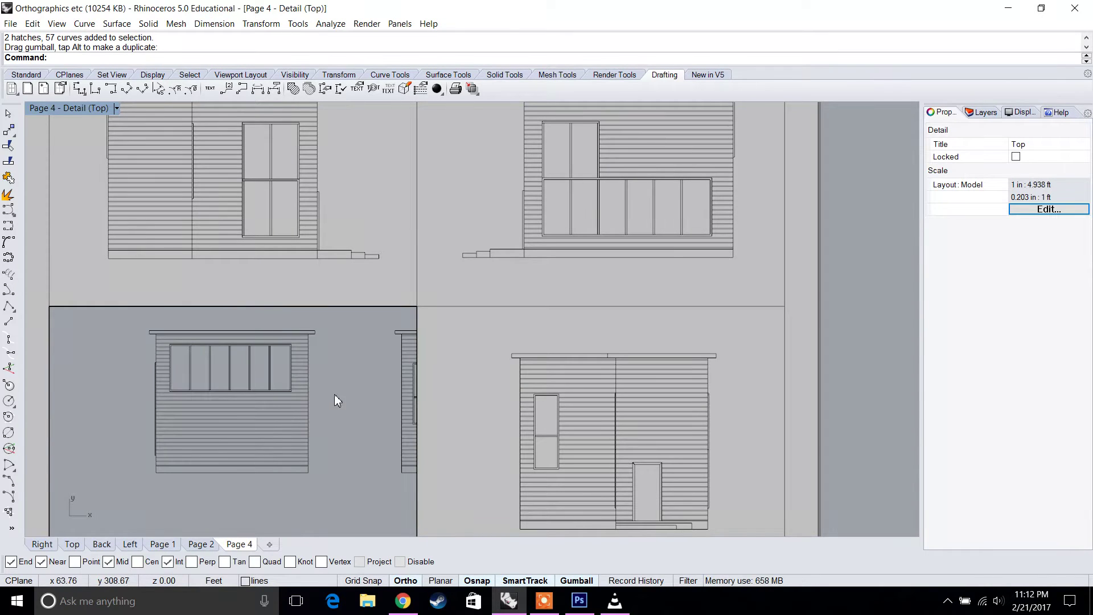
scroll(356, 418, "down", 3)
double_click(352, 448)
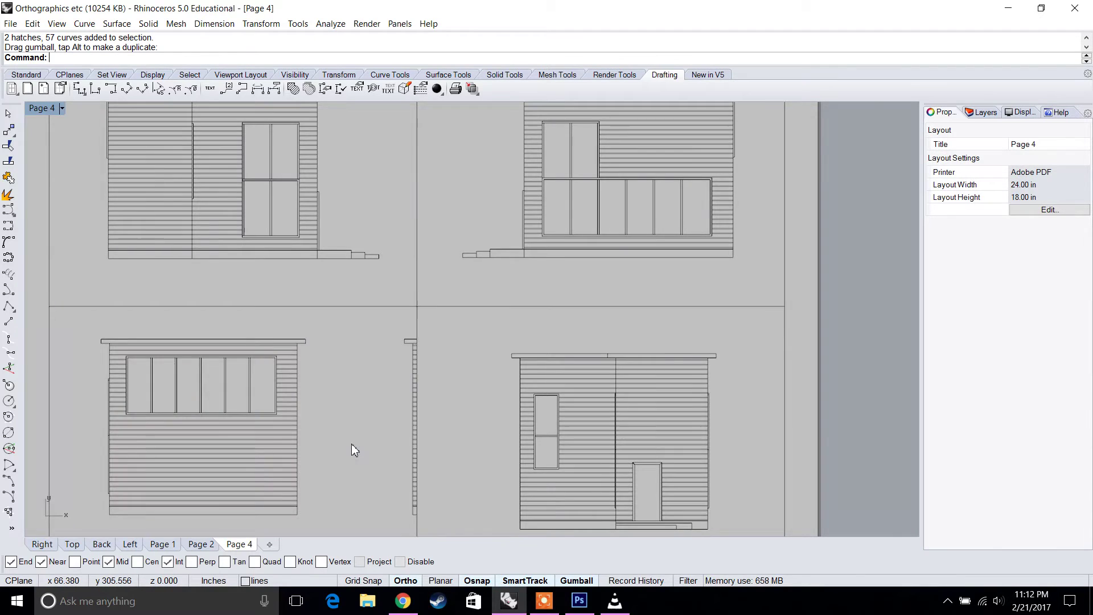
scroll(352, 449, "down", 3)
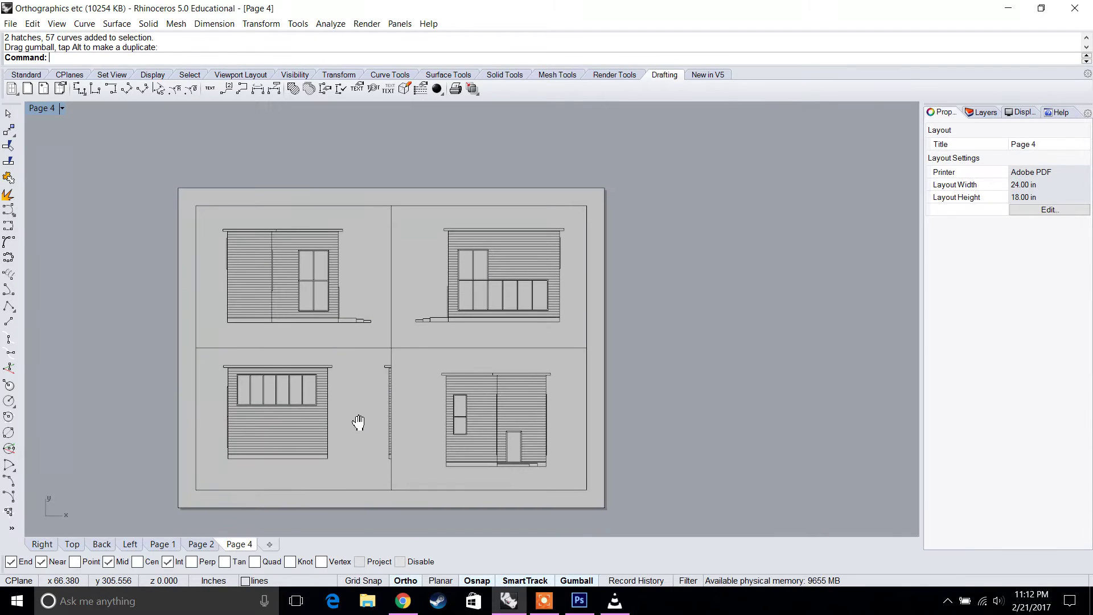
left_click(360, 351)
left_click(612, 322)
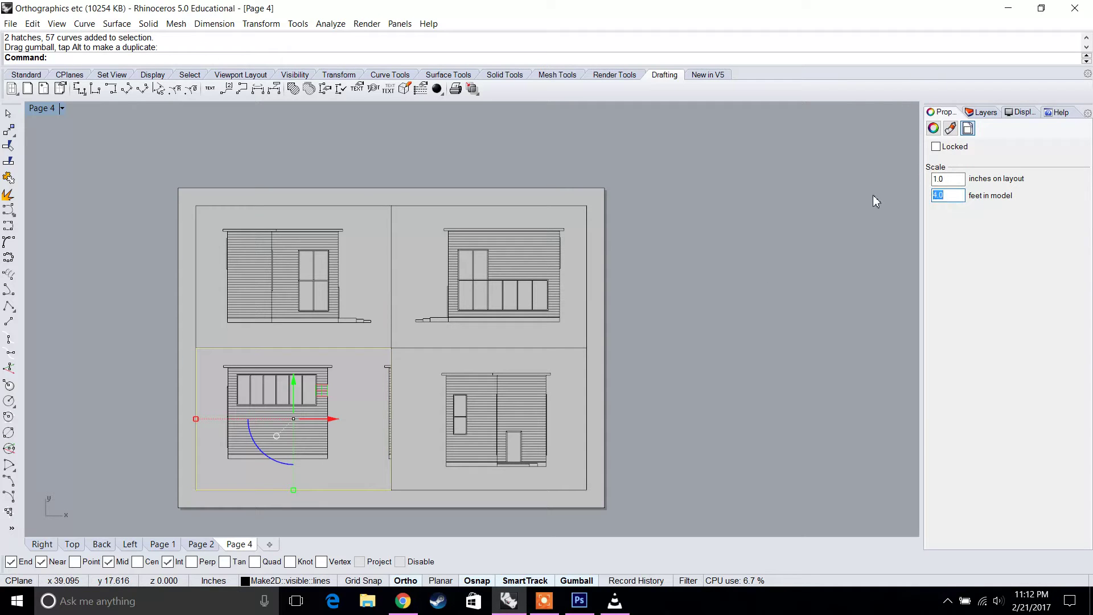
double_click(347, 401)
right_click_drag(351, 403, 359, 406)
double_click(565, 398)
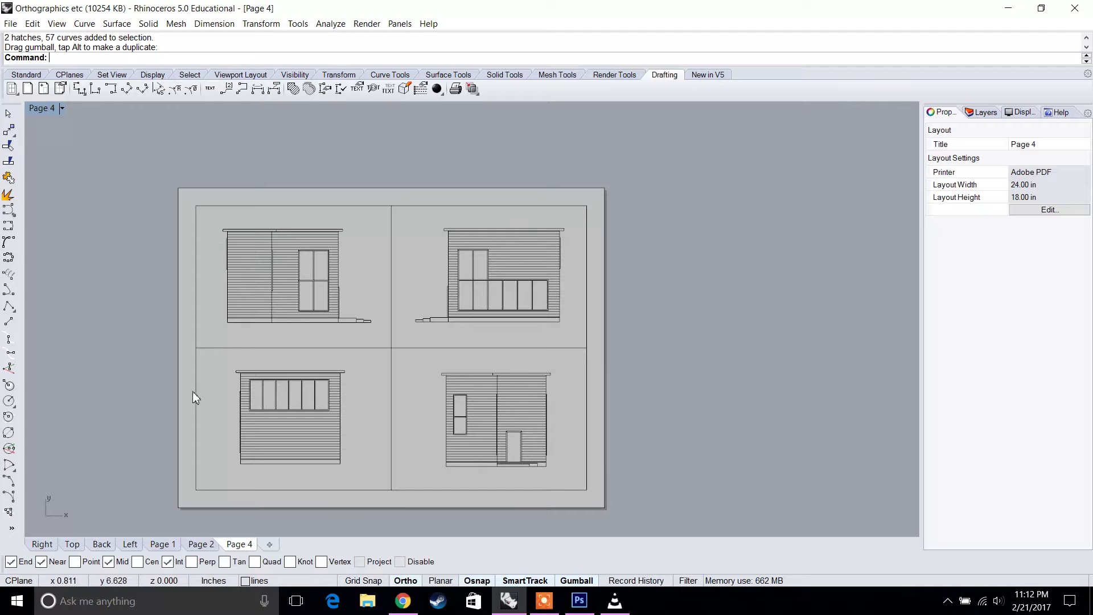
Preview the layout's print output and delete the vertical divider curve between the detail views.
left_click(457, 89)
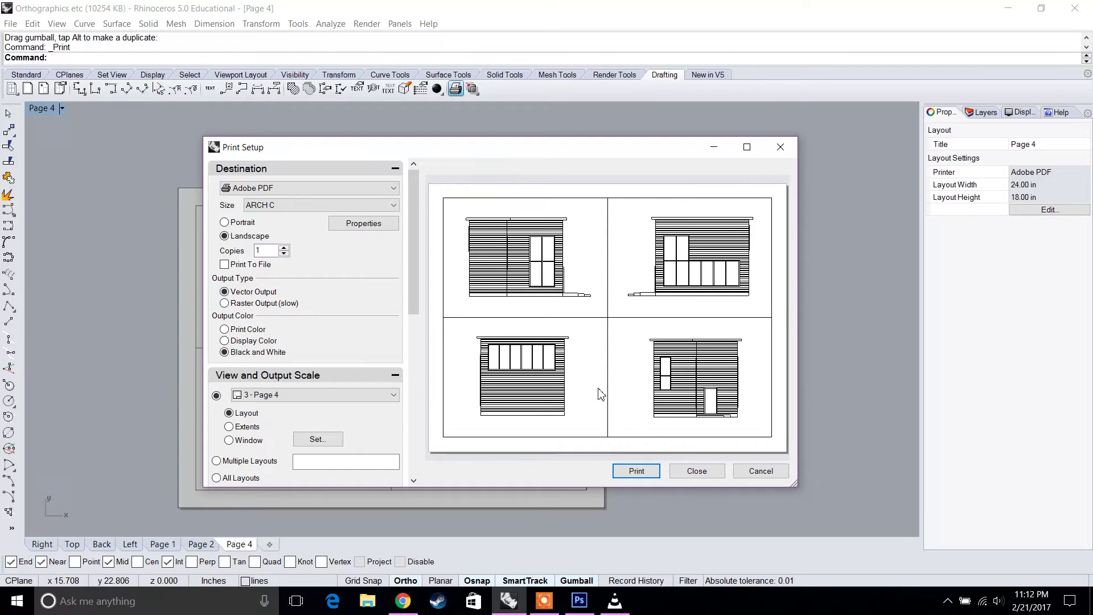
left_click(694, 471)
left_click(390, 345)
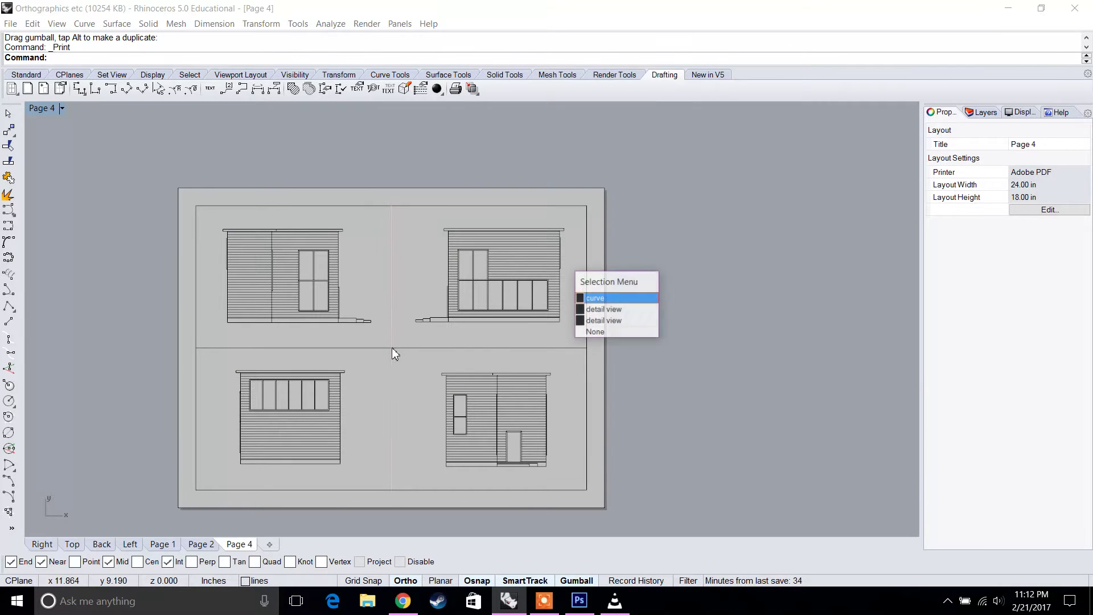
left_click(597, 301)
key("Delete")
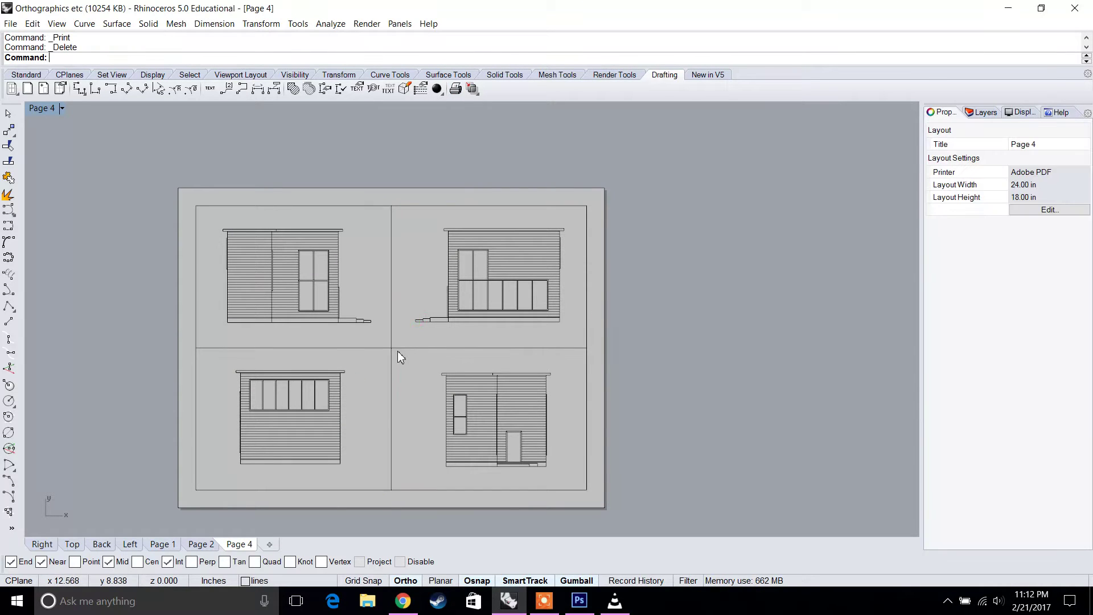
Delete the outer border rectangle and the horizontal divider curve from the layout.
left_click(398, 351)
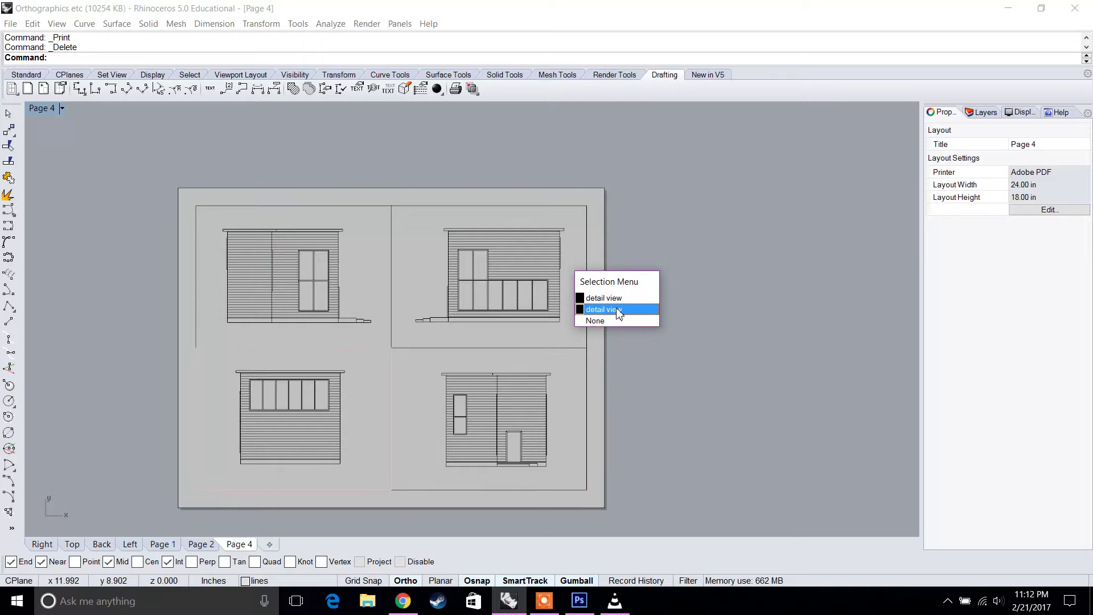
left_click(594, 320)
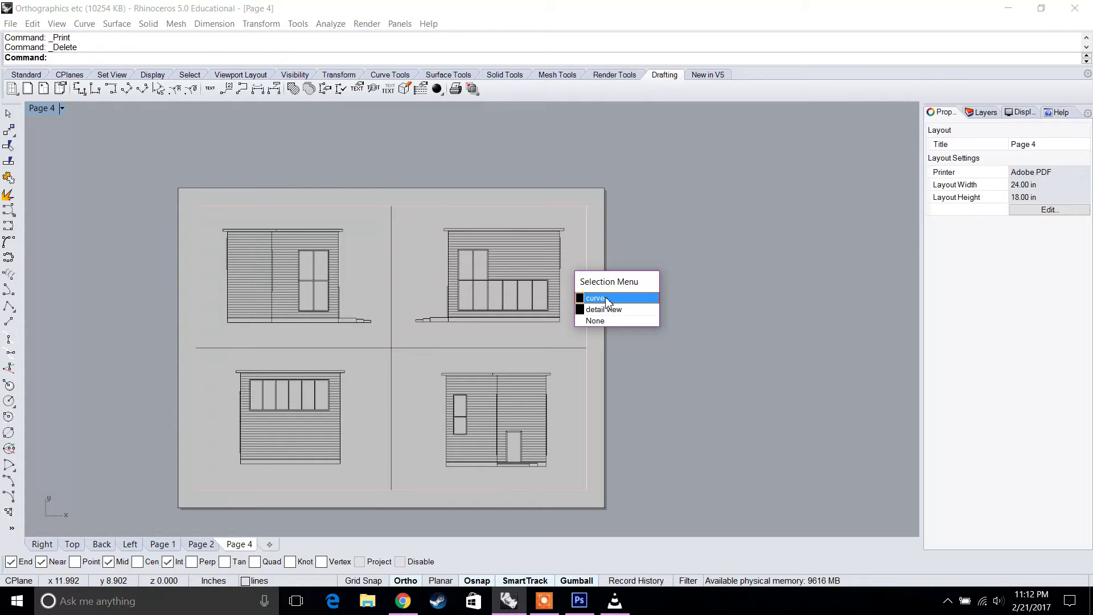
left_click(604, 297)
key("Delete")
left_click(230, 348)
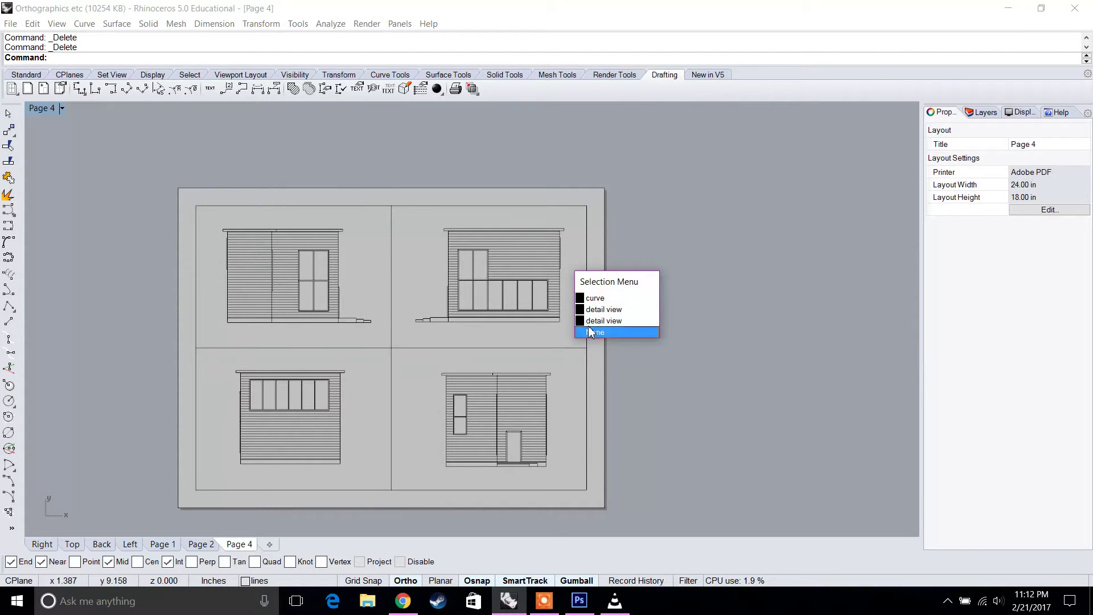
key("Escape")
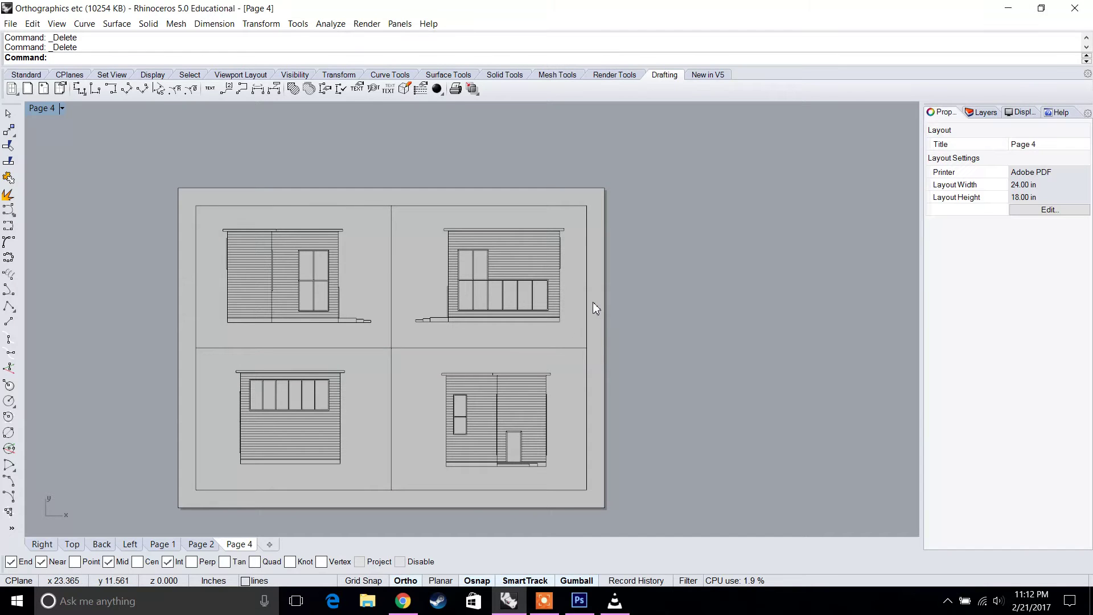
Check the print settings for the four-elevation layout, then print it as a PDF named A1 Elevations on the desktop.
left_click(456, 89)
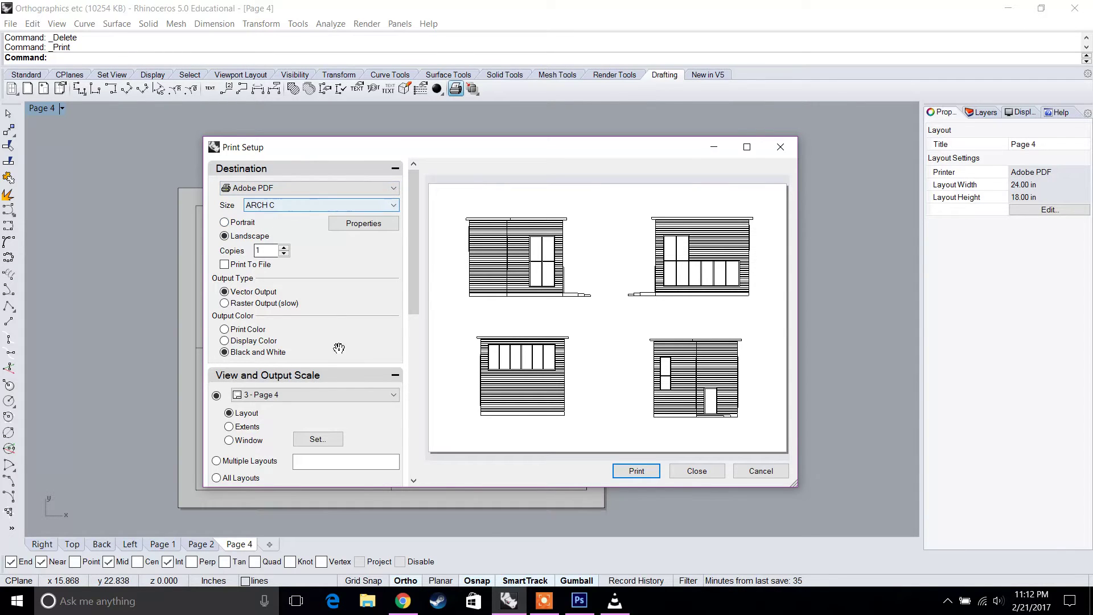
left_click_drag(415, 286, 414, 373)
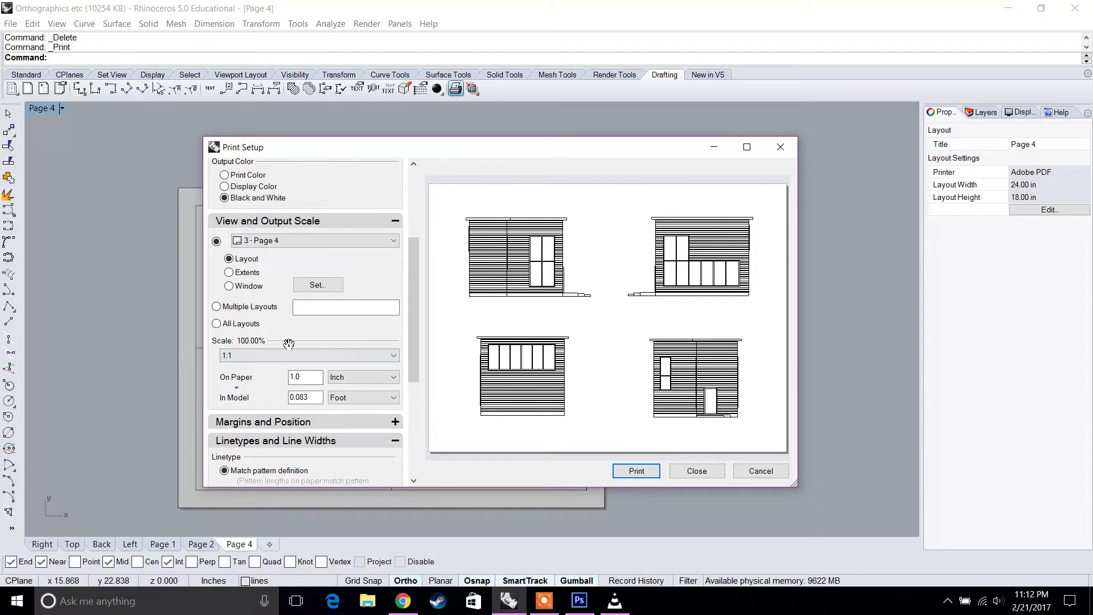
left_click_drag(416, 367, 416, 462)
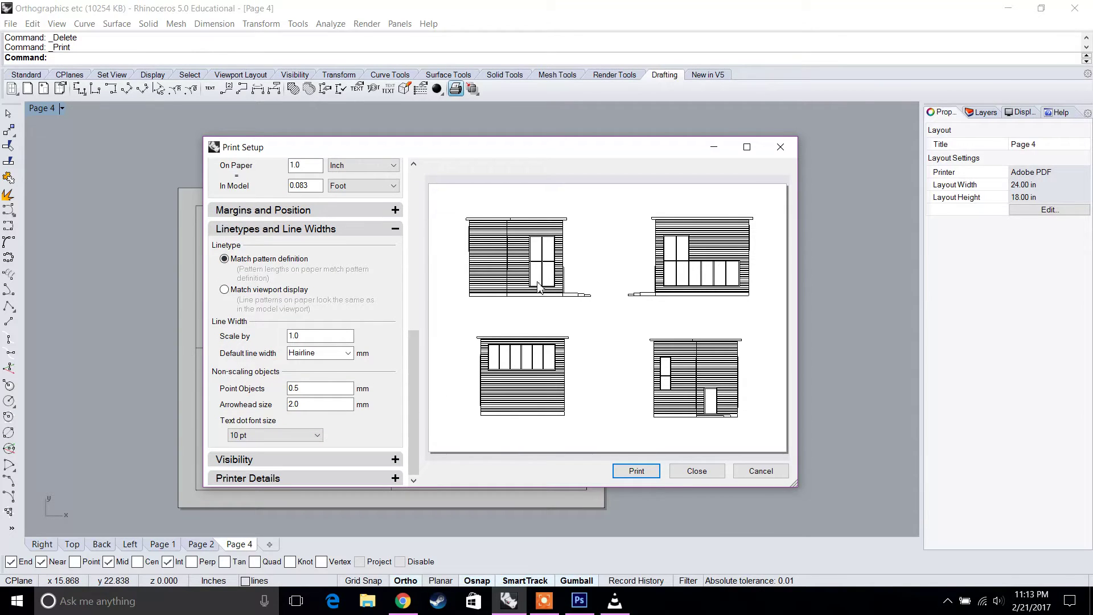
scroll(414, 339, "up", 5)
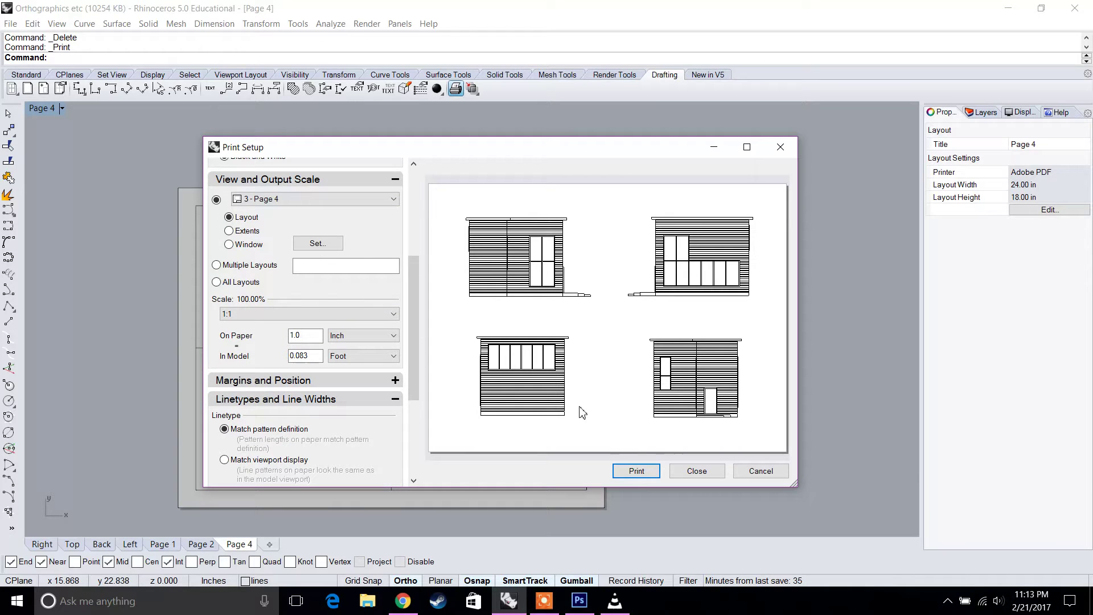
left_click(636, 472)
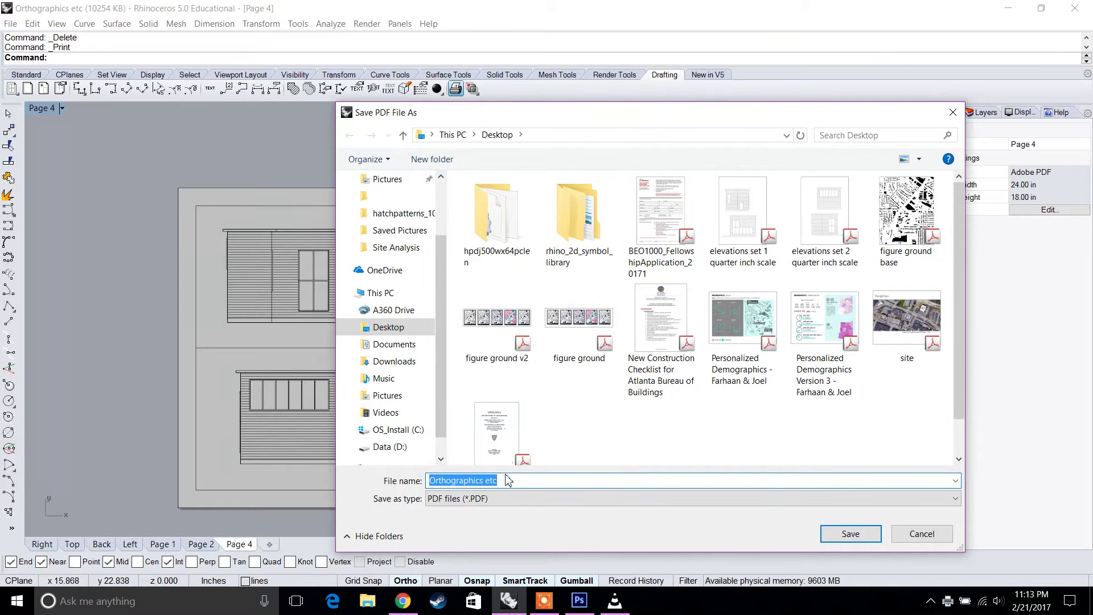
left_click(508, 481)
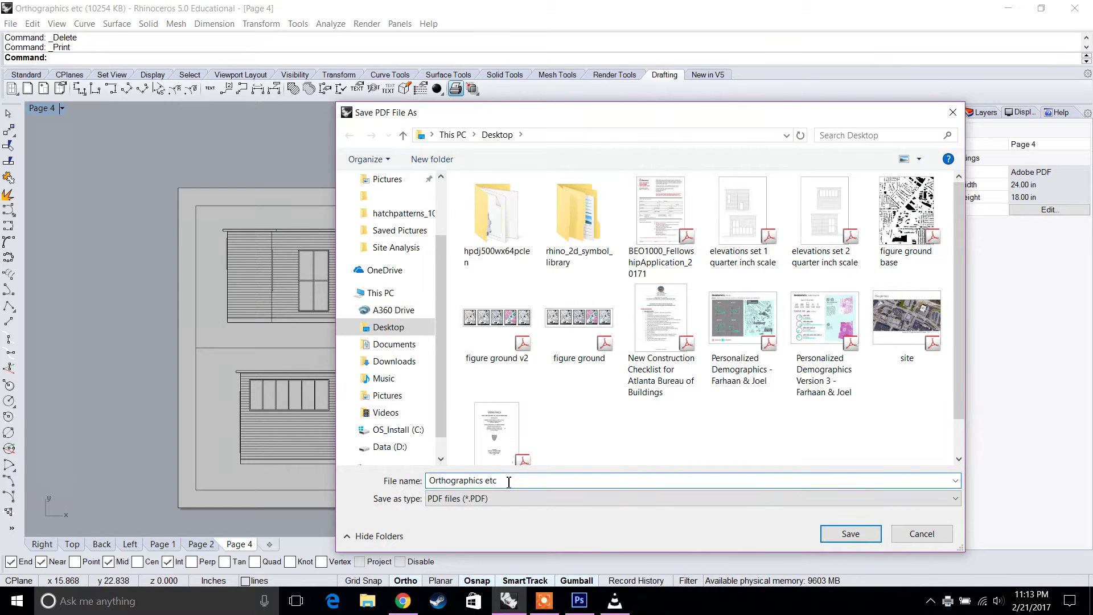
key("ctrl+a")
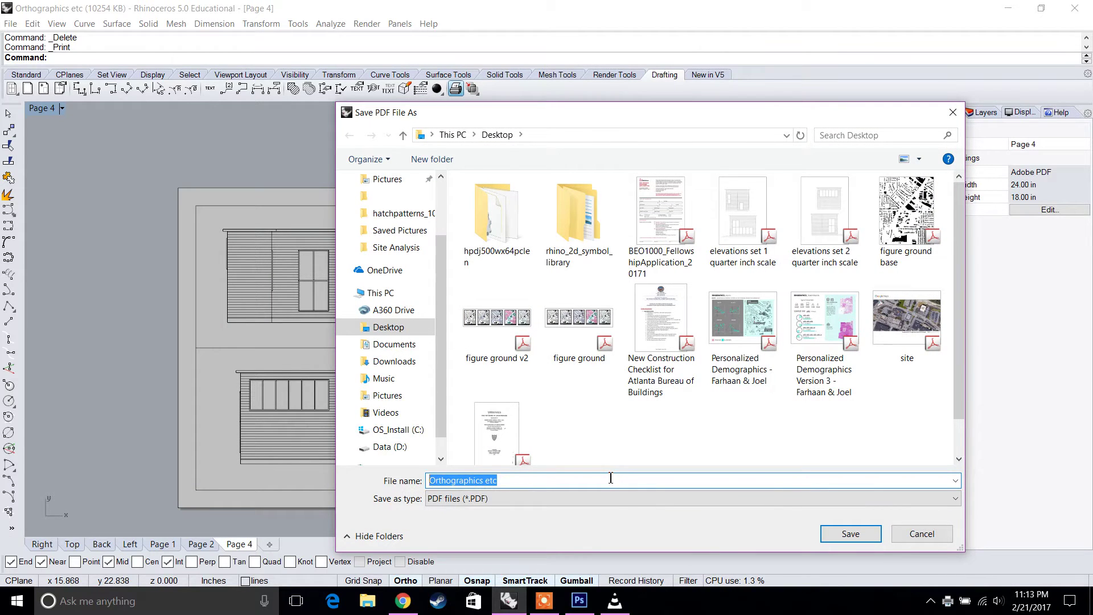
type("A1 Elevations")
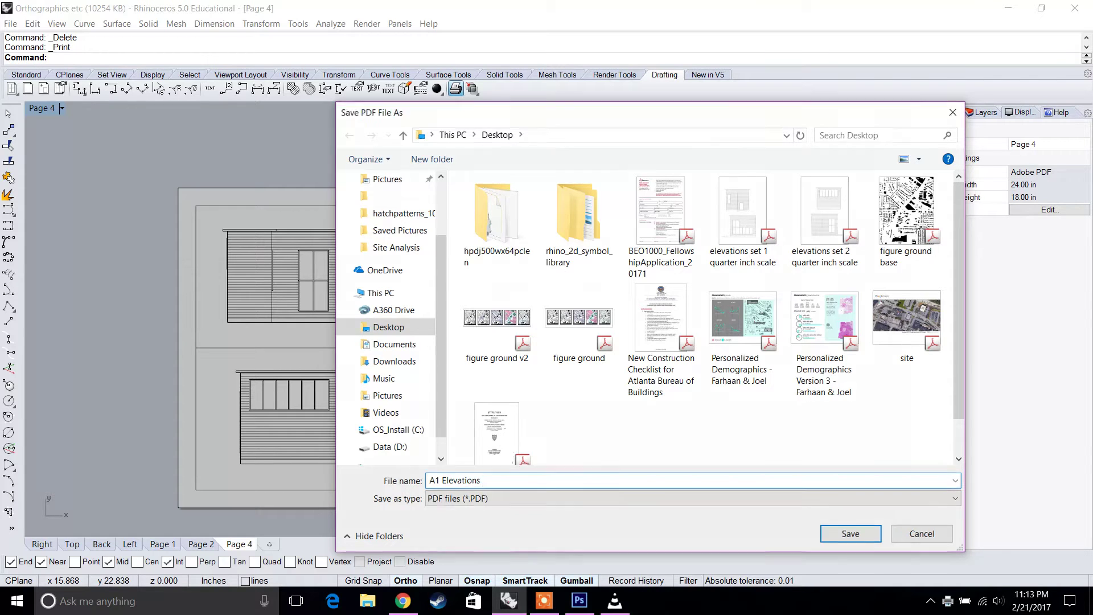
key("Return")
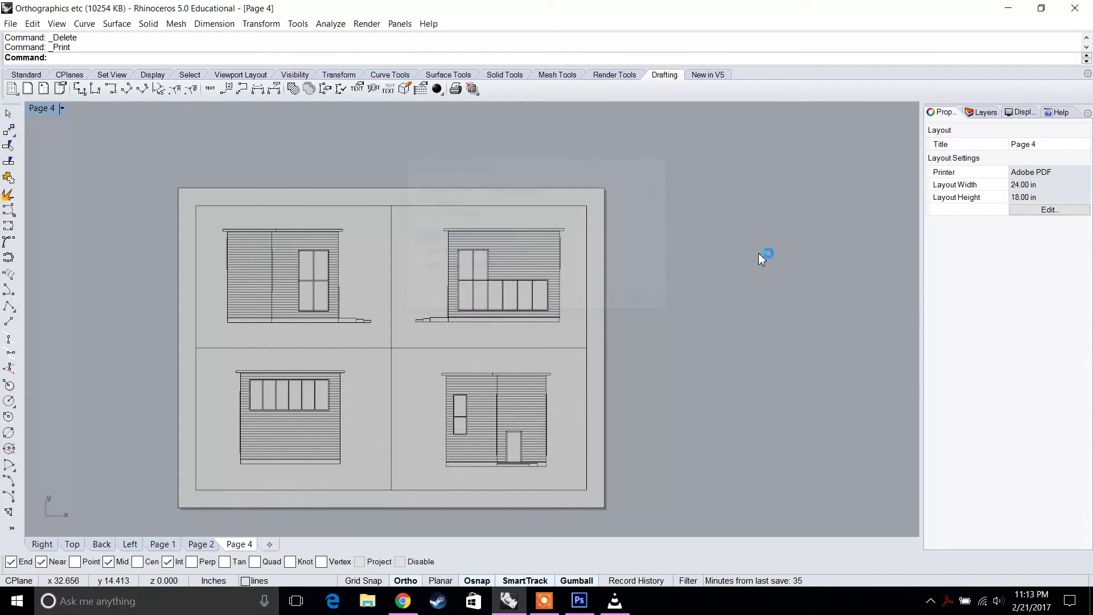
Switch to Acrobat to inspect the printed A1 Elevations PDF in a maximized window, then close it and return to Rhino.
left_click(1007, 8)
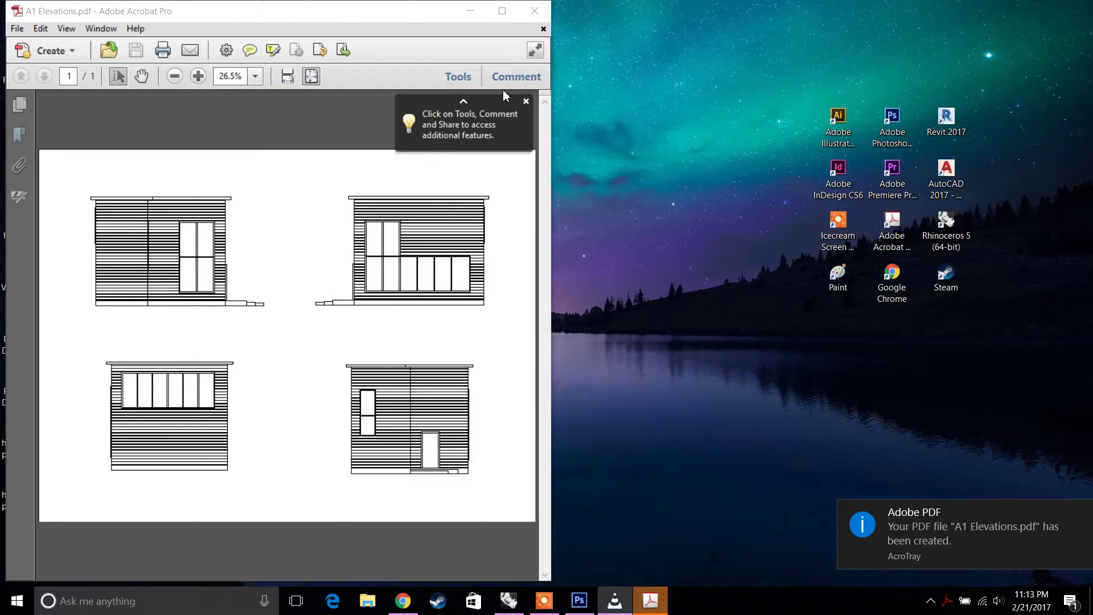
left_click_drag(428, 17, 667, 43)
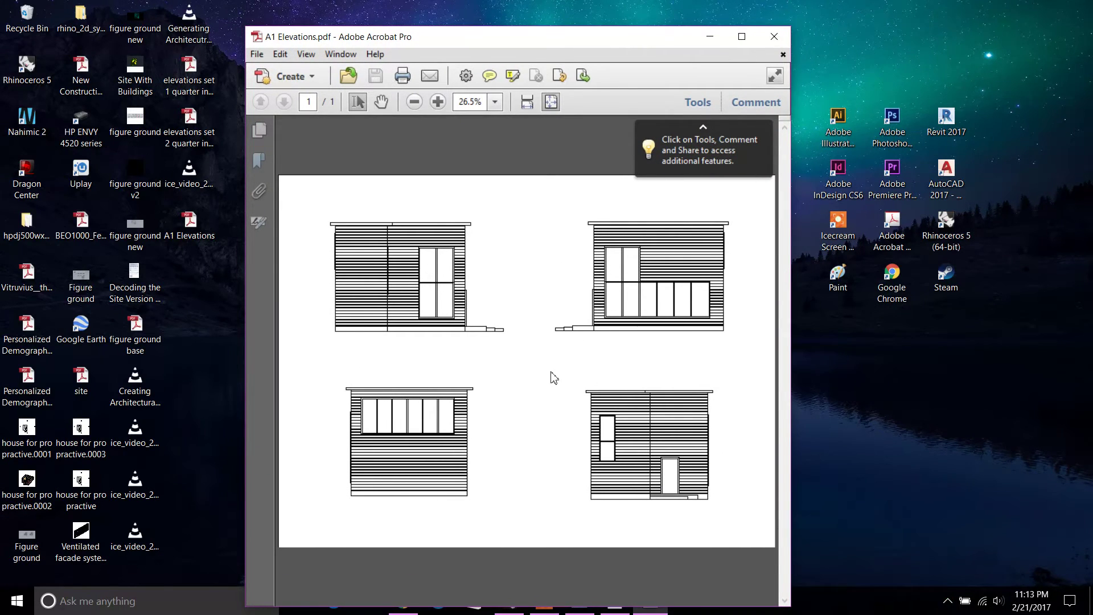
left_click(742, 37)
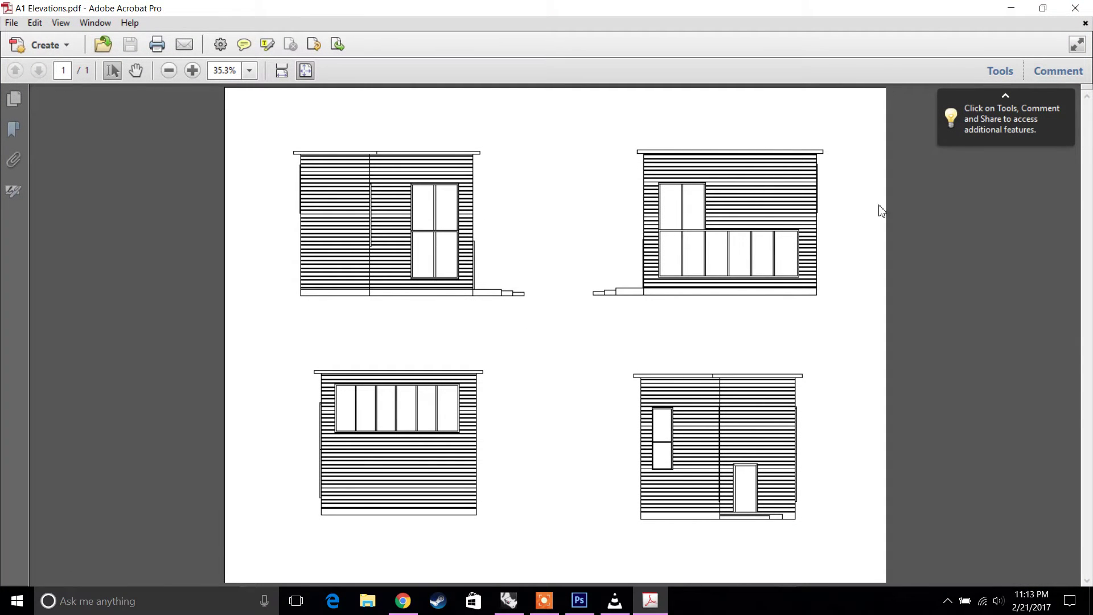
left_click(1075, 8)
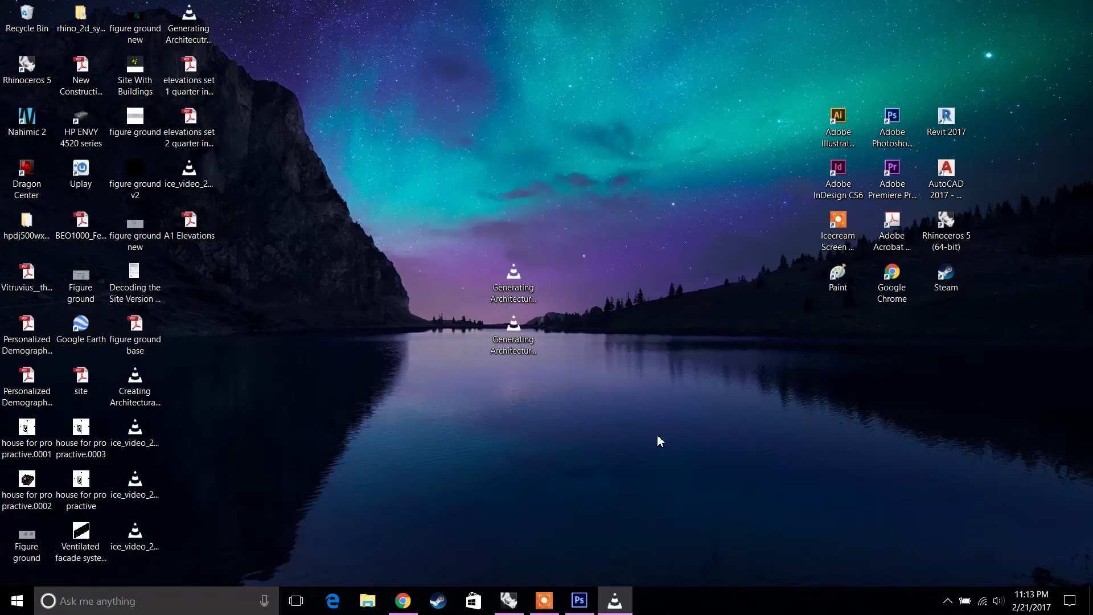
left_click(508, 600)
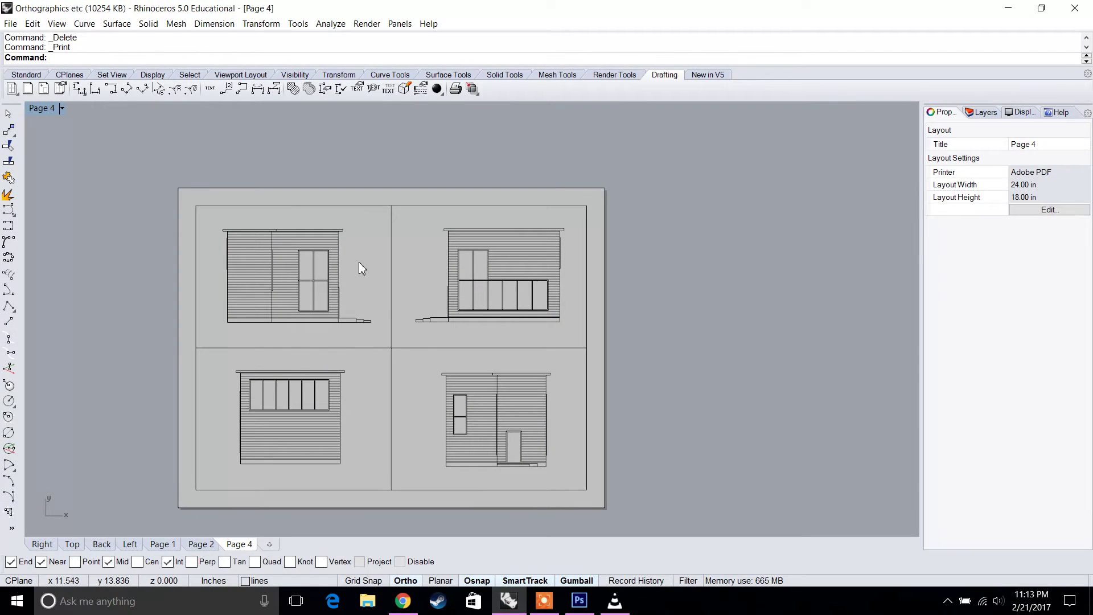
Create a new landscape ARCH C layout, 24 by 18 inches, named A2 - Sectional Elevation with no initial details.
left_click(27, 91)
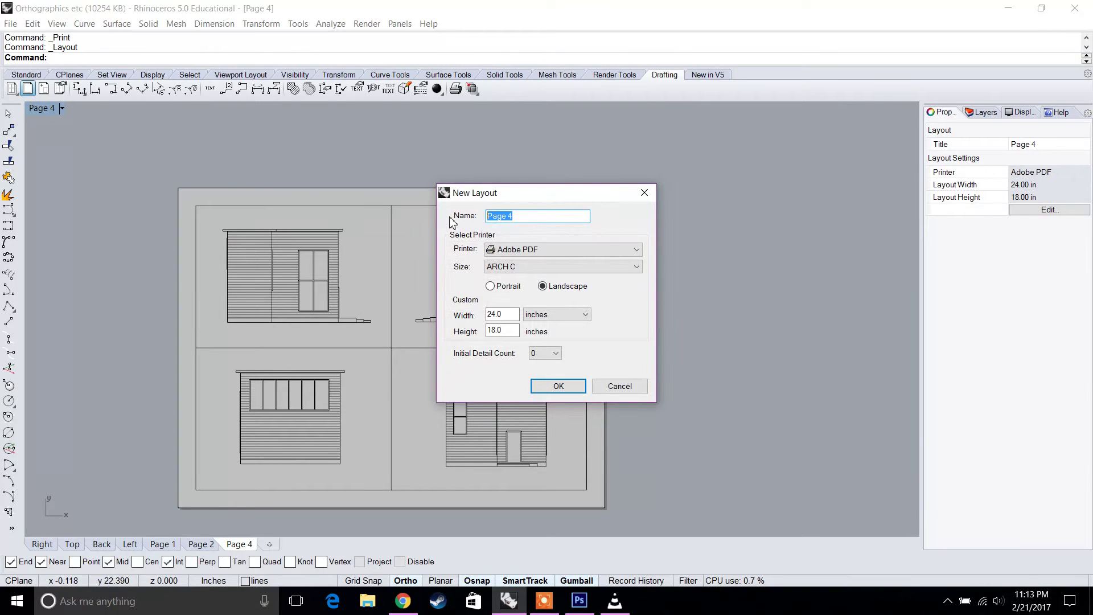
type("A2 -")
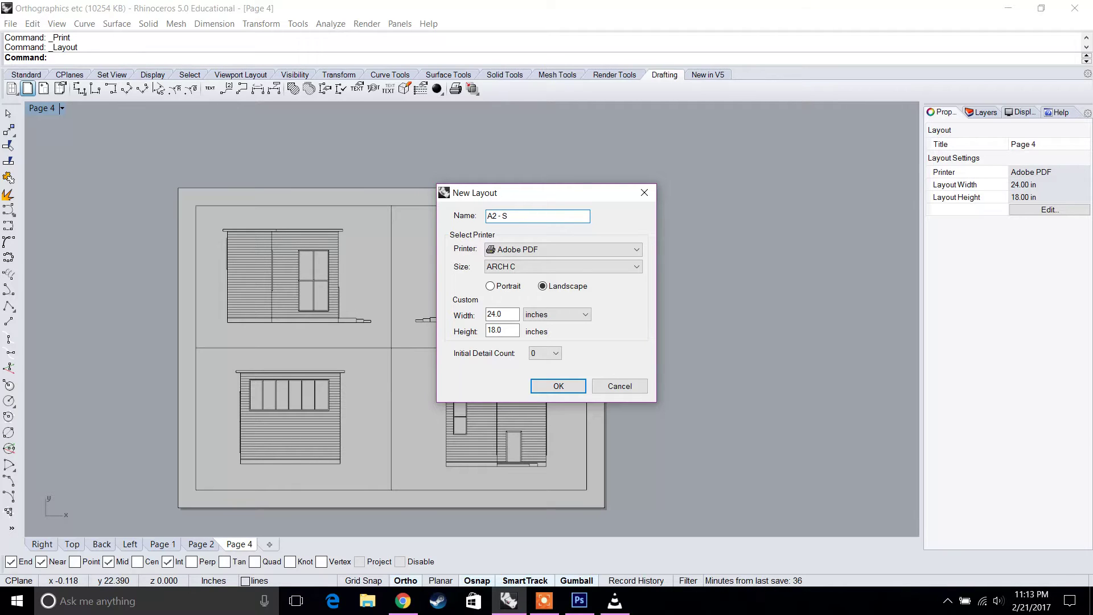
type("Sectional Elevation")
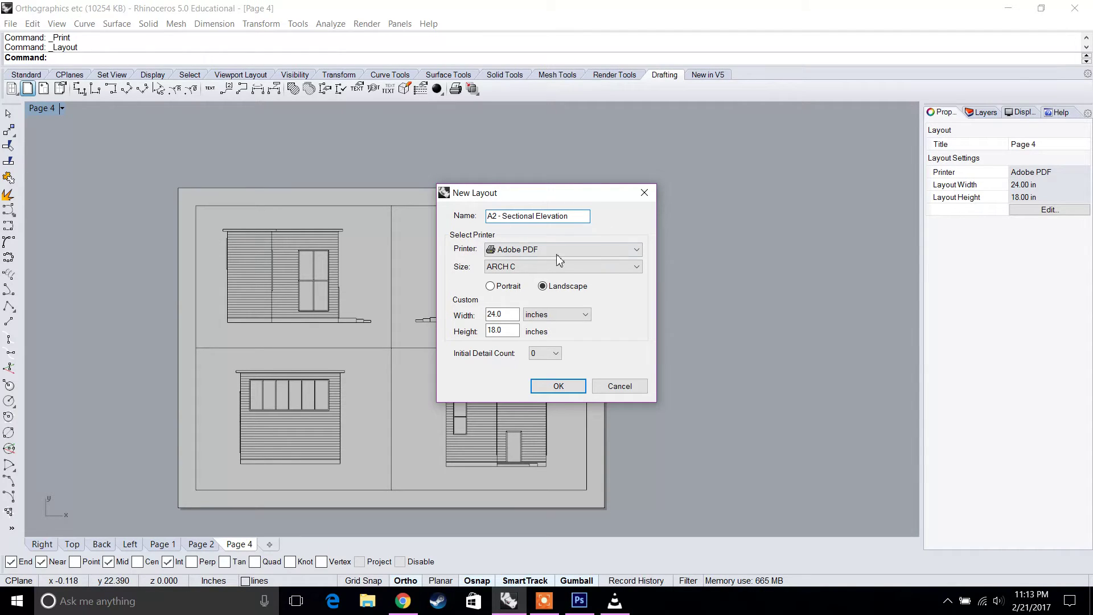
left_click(559, 385)
Draw a rectangle around the full sheet of the new layout and offset it inward by 1 inch as a margin.
left_click(24, 75)
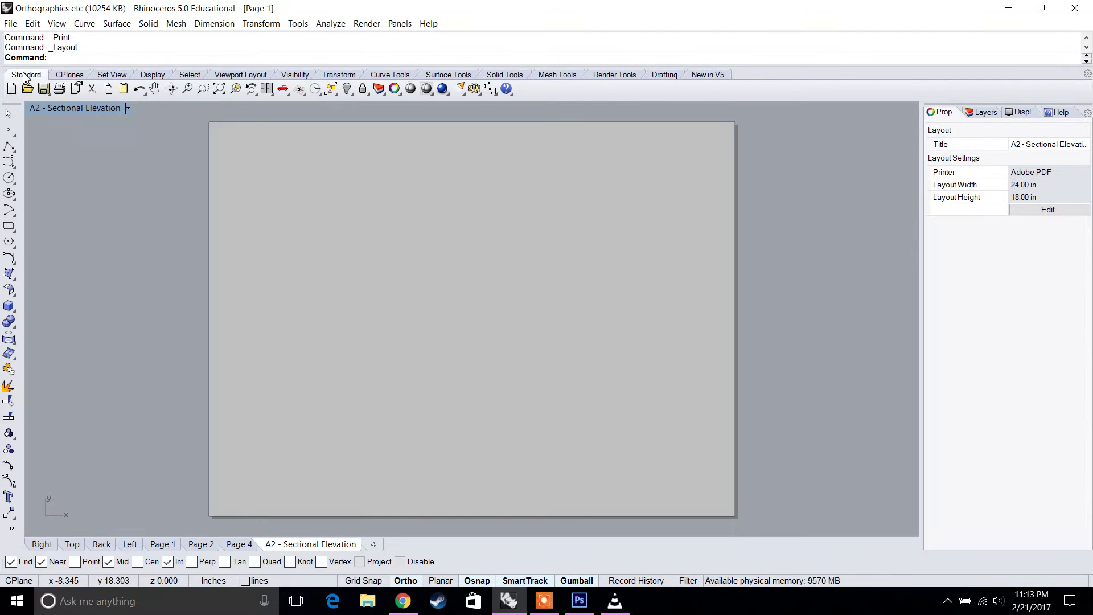
left_click(10, 226)
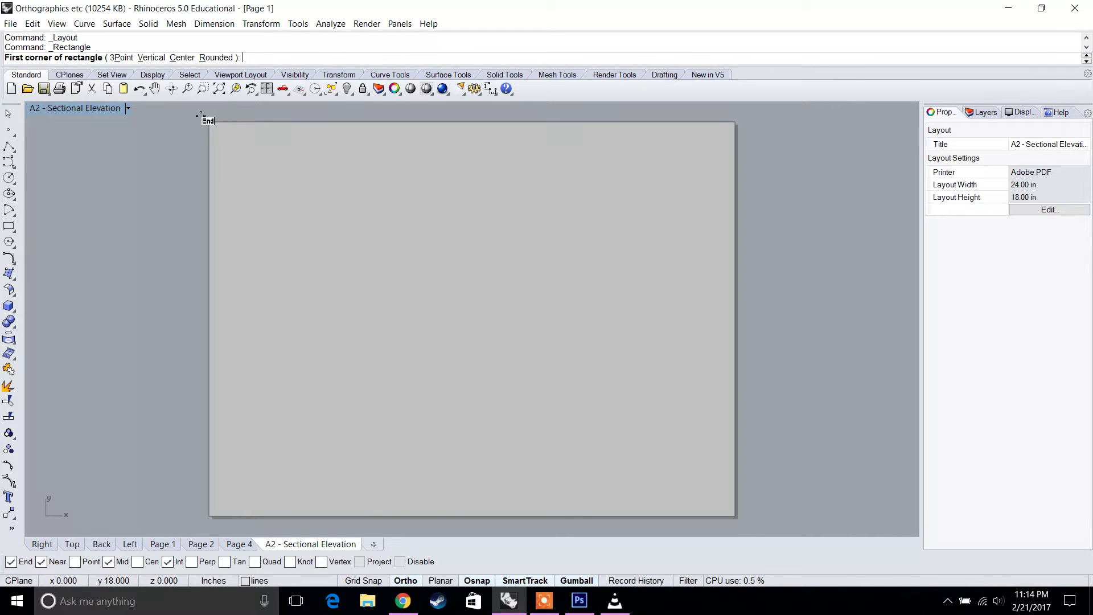
left_click(209, 121)
left_click(739, 514)
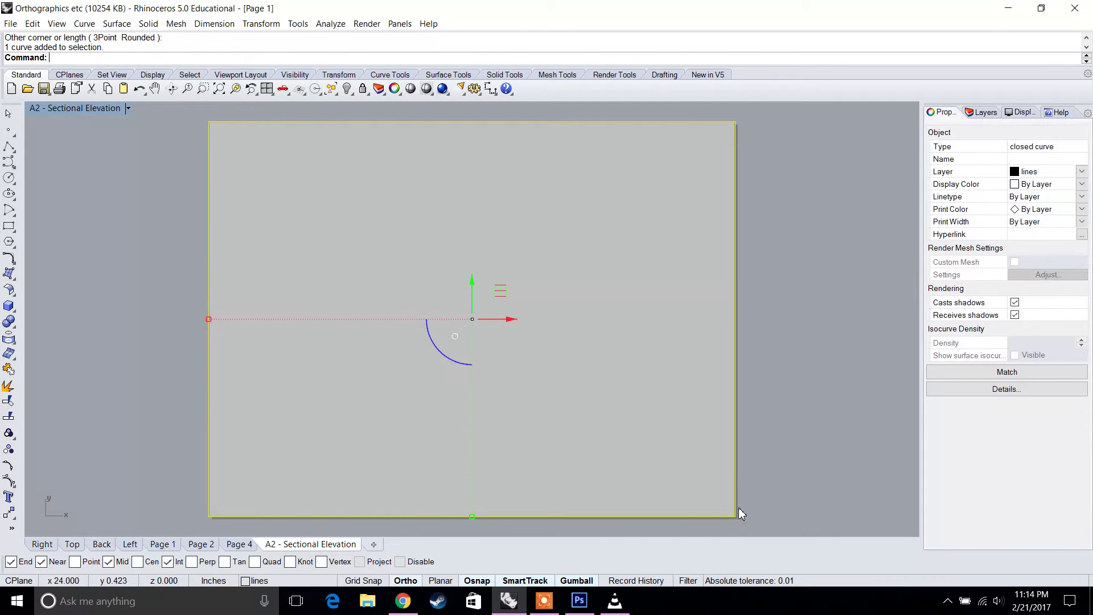
type("offset")
key("Return")
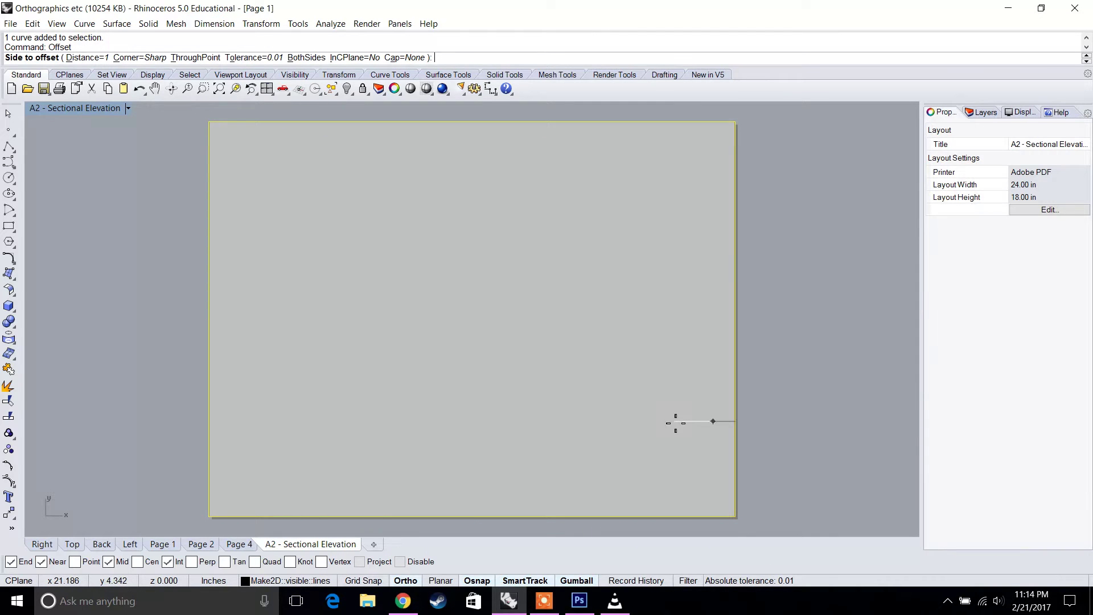
left_click(675, 422)
key("Escape")
Draw a horizontal polyline between the side midpoints of the margin rectangle, dividing it into two equal halves.
left_click(9, 148)
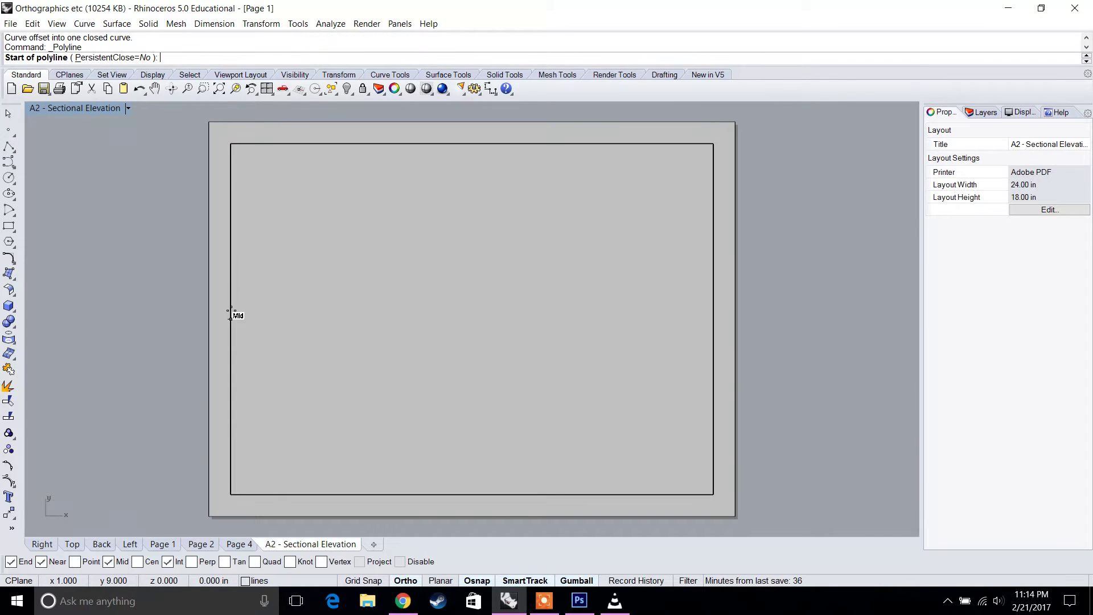
left_click(232, 319)
left_click(712, 320)
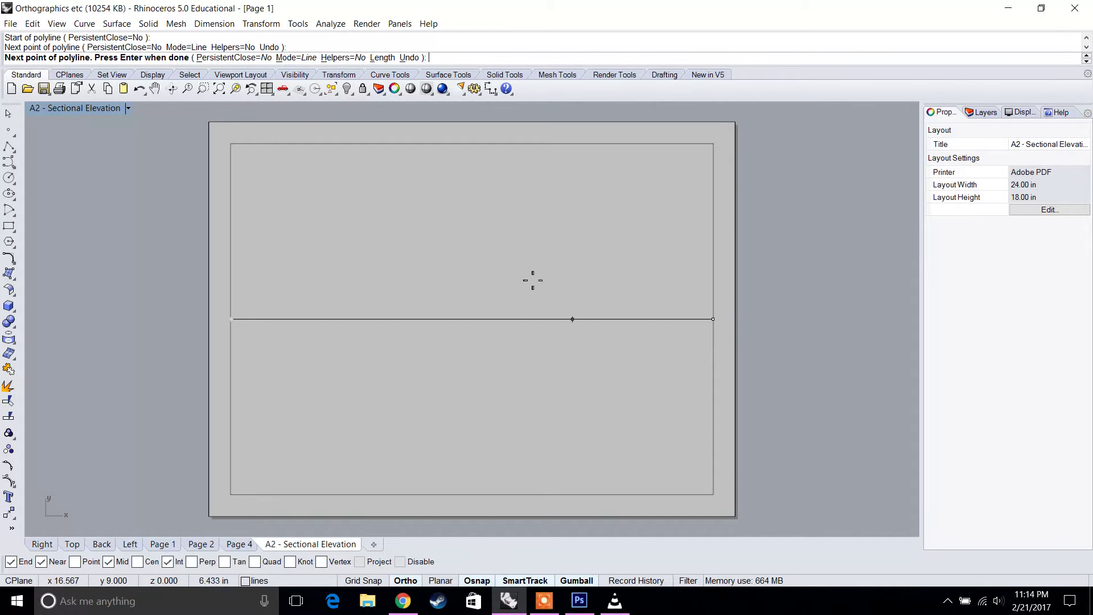
key("Return")
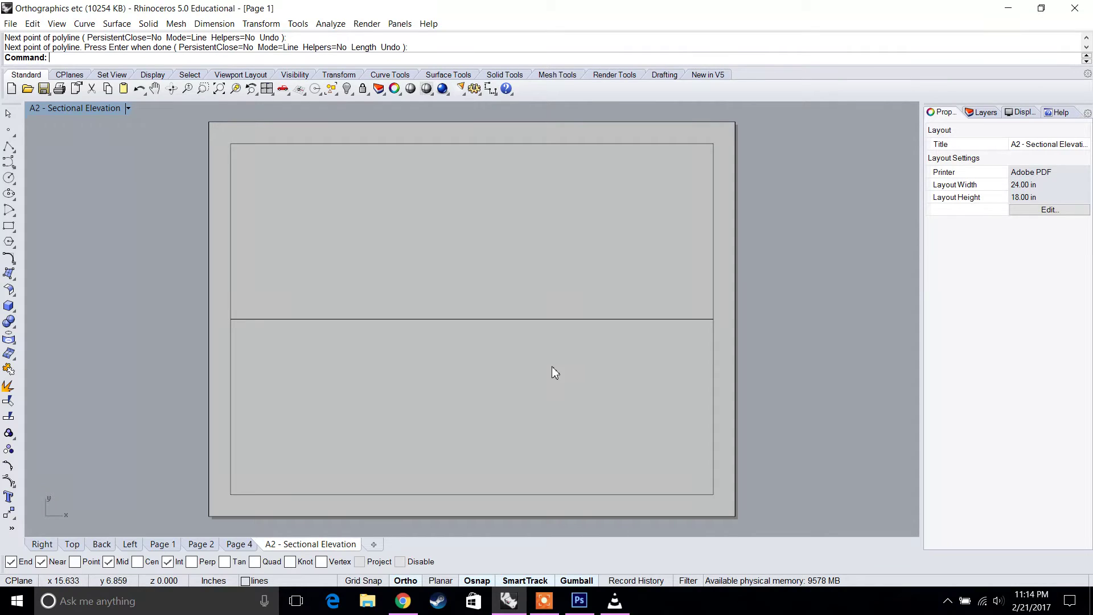
Add a detail view that fills the upper half of the margin rectangle, down to the dividing line.
left_click(664, 75)
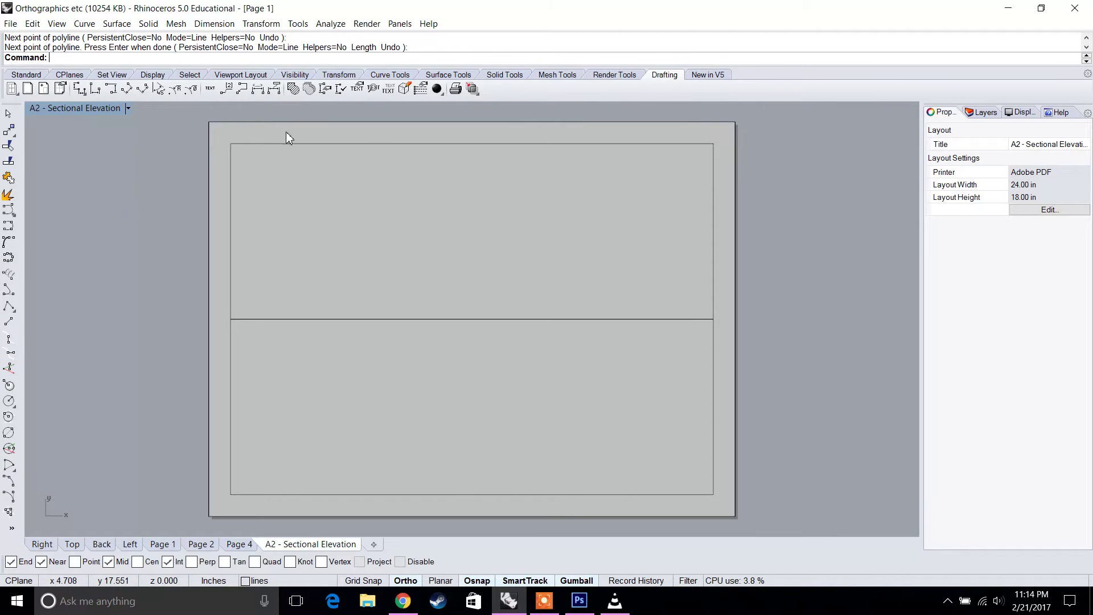
left_click(43, 88)
left_click(230, 146)
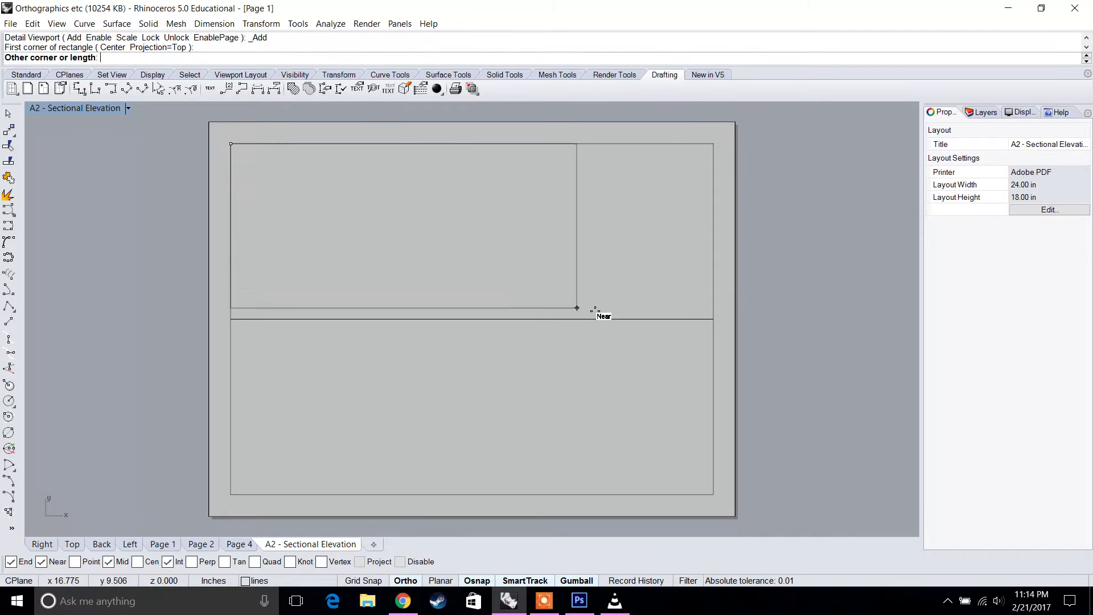
left_click(714, 322)
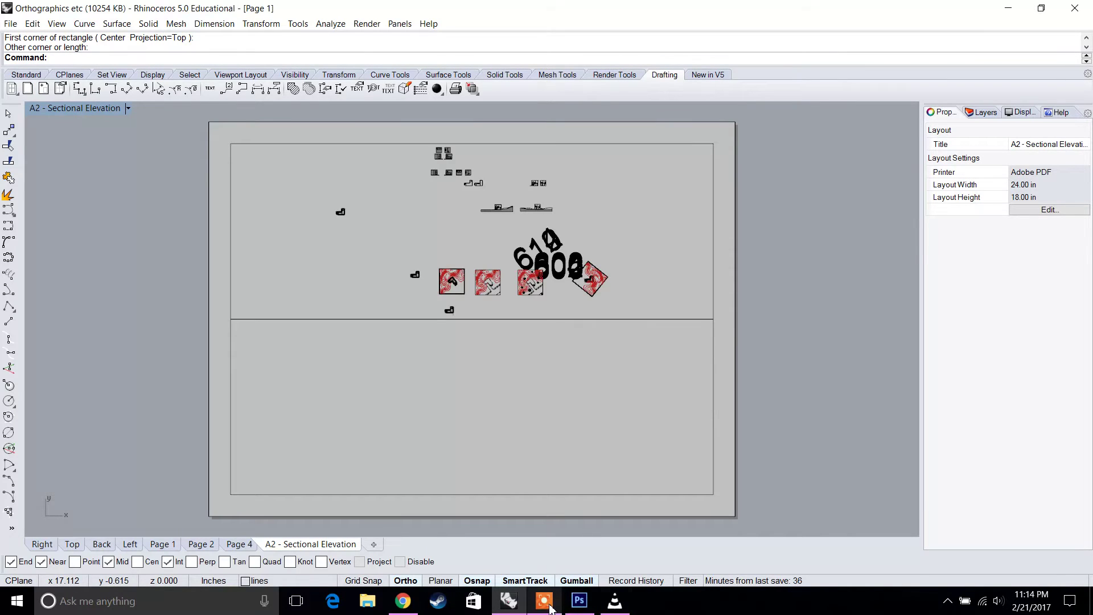
Inside the upper detail, frame the sectional elevation with the staircase and sloping hill, then return to the layout.
right_click_drag(562, 299, 508, 371)
scroll(400, 303, "up", 3)
double_click(400, 302)
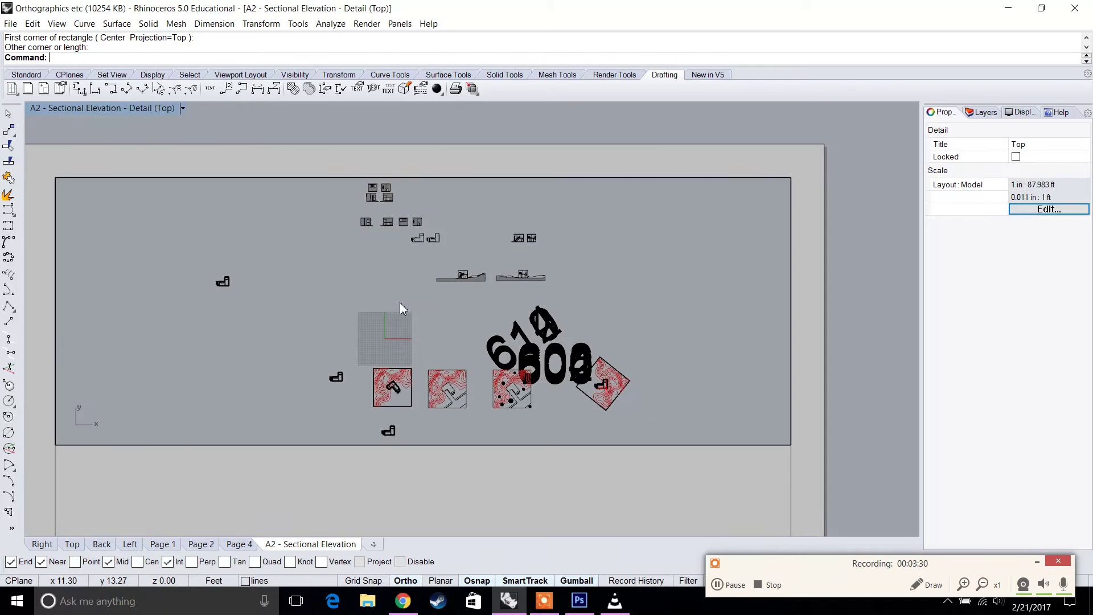
scroll(482, 276, "up", 5)
mouse_move(496, 278)
right_mouse_down()
mouse_move(481, 378)
mouse_move(552, 380)
right_mouse_up()
scroll(481, 378, "up", 6)
scroll(512, 364, "down", 2)
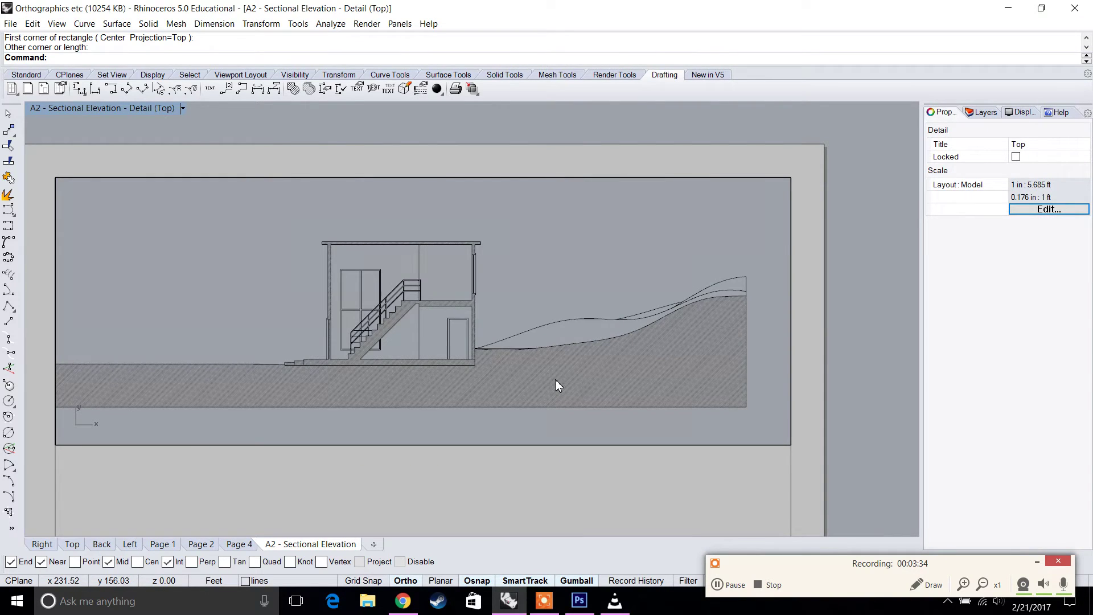
scroll(555, 385, "down", 1)
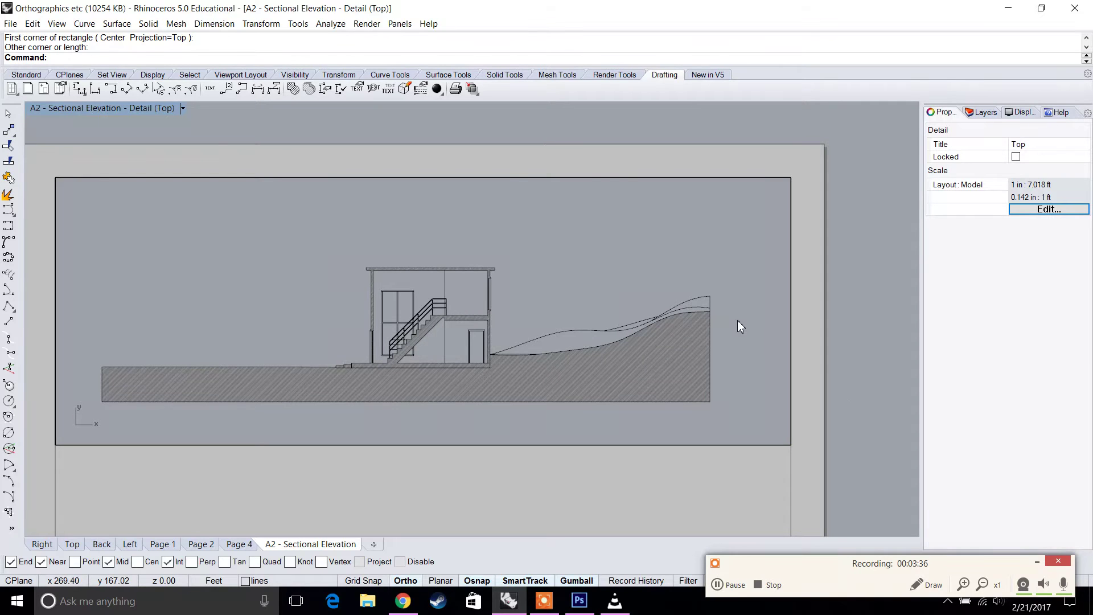
double_click(738, 318)
scroll(723, 310, "down", 3)
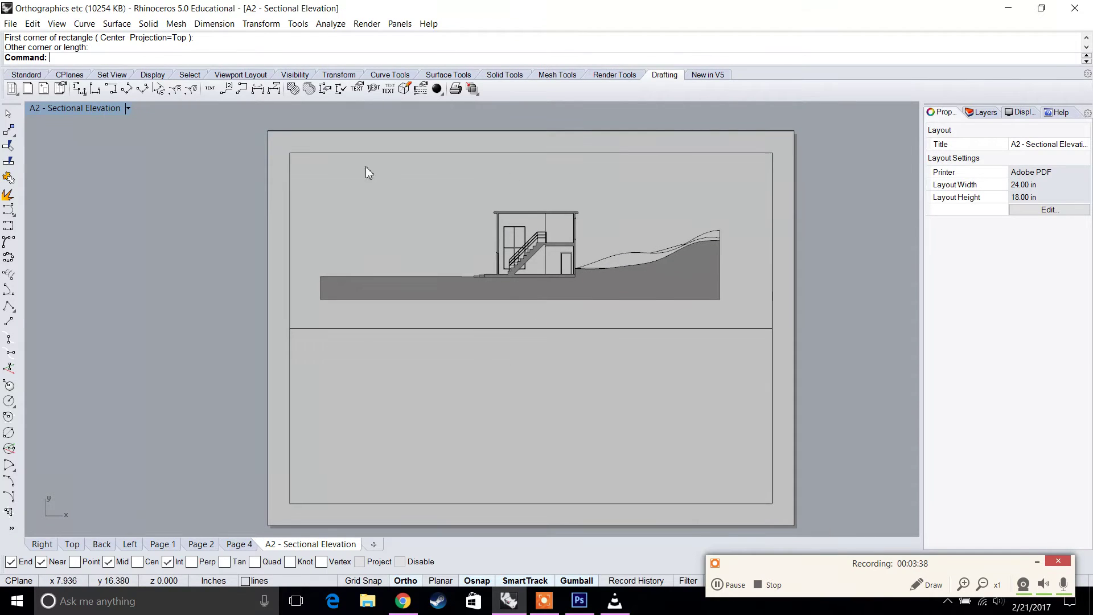
Add a second detail view that fills the lower half of the margin rectangle.
left_click(46, 92)
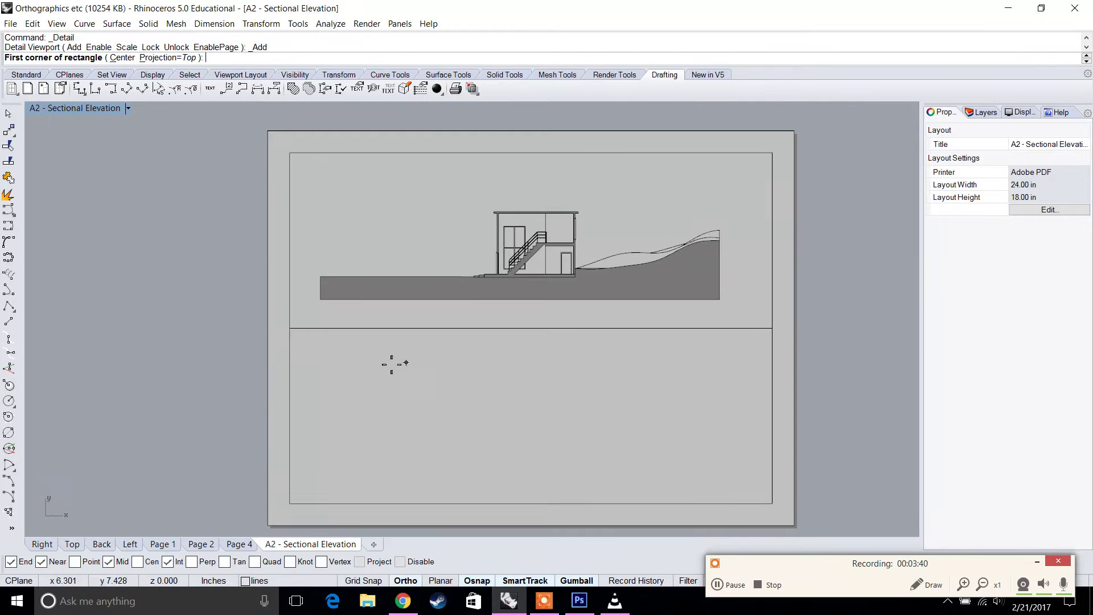
left_click(290, 328)
left_click(772, 504)
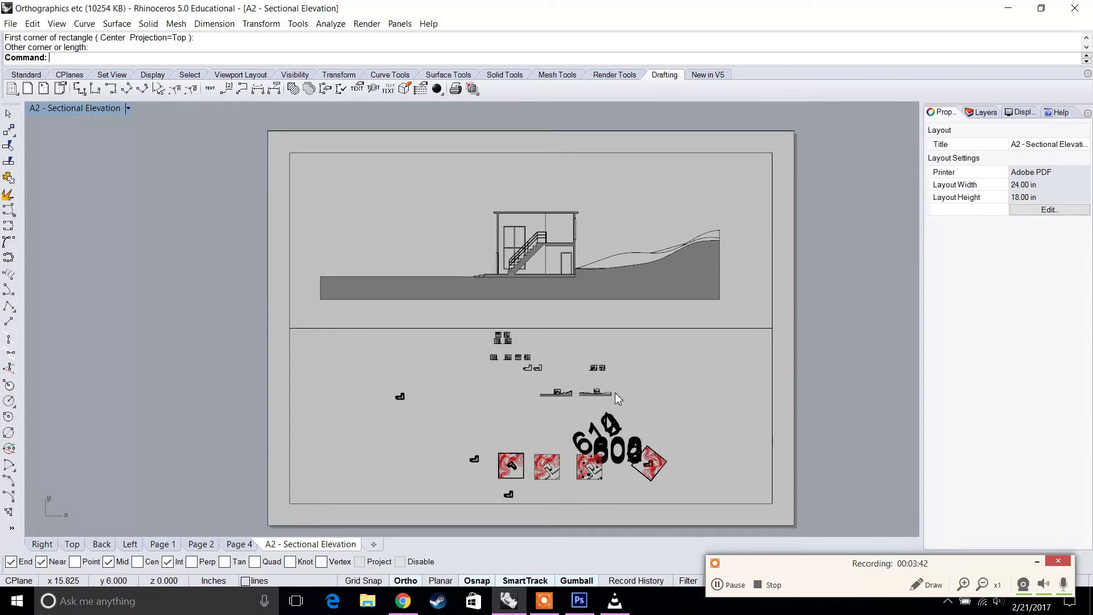
Inside the lower detail, move the second sectional elevation further from its neighbouring section and frame it closely in the view.
scroll(525, 351, "up", 5)
scroll(560, 398, "down", 5)
double_click(569, 400)
scroll(532, 448, "up", 5)
scroll(587, 455, "down", 3)
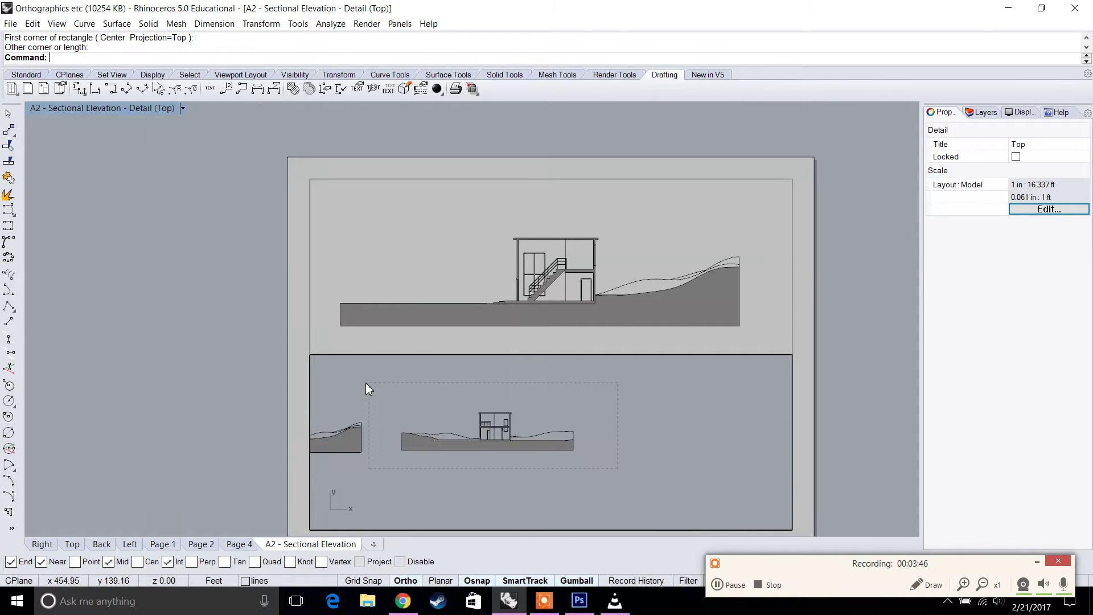
left_click_drag(366, 383, 367, 383)
scroll(508, 436, "up", 5)
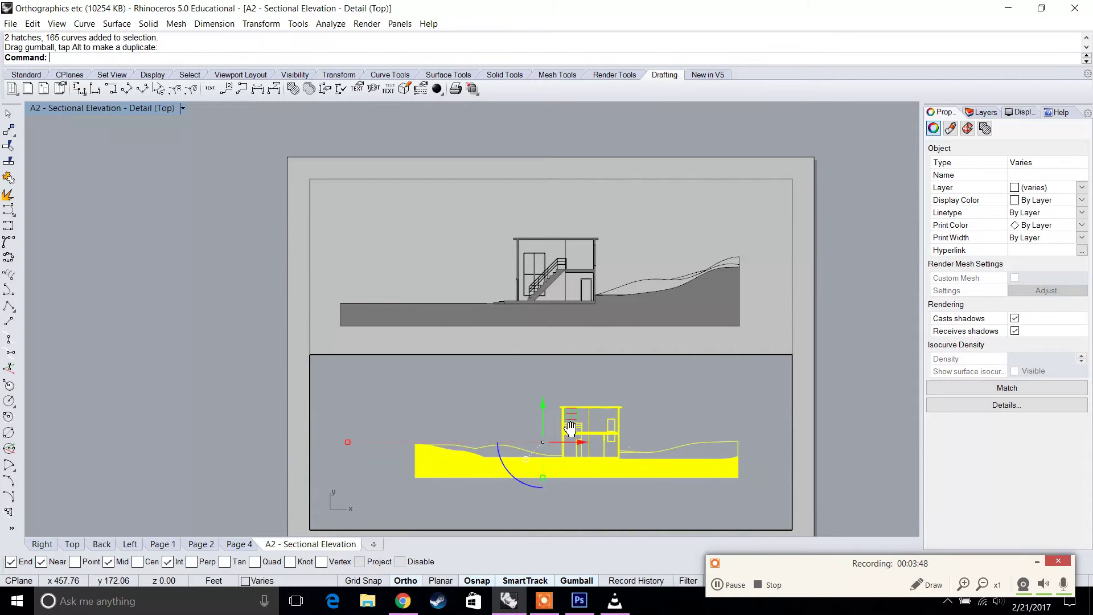
Frame the second sectional elevation inside the lower detail in line with the section above it, and return to the layout.
scroll(617, 418, "down", 2)
left_click(655, 401)
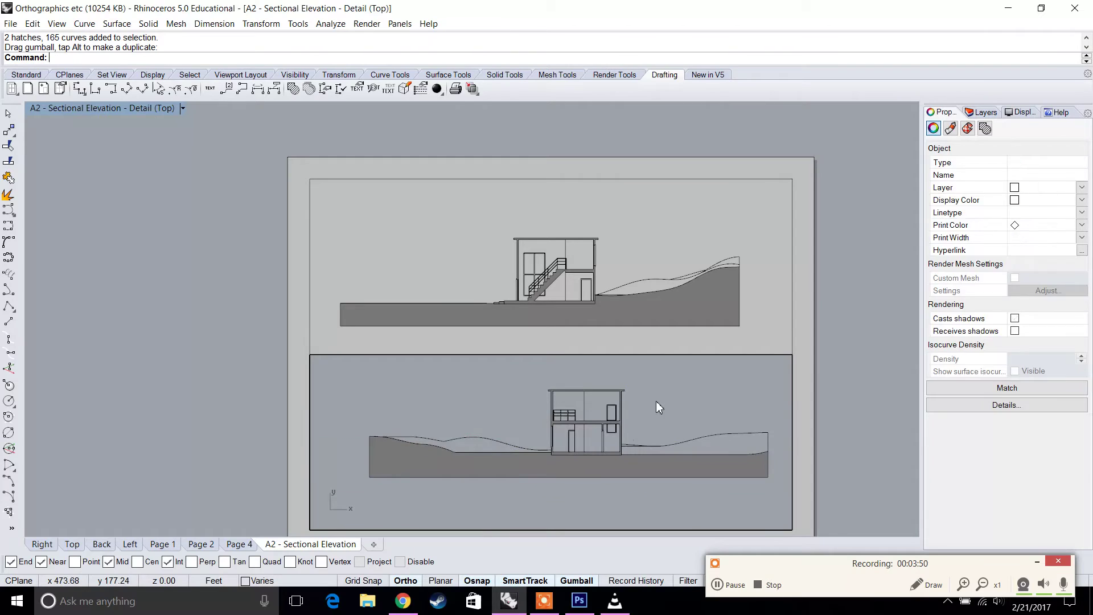
scroll(684, 395, "up", 3)
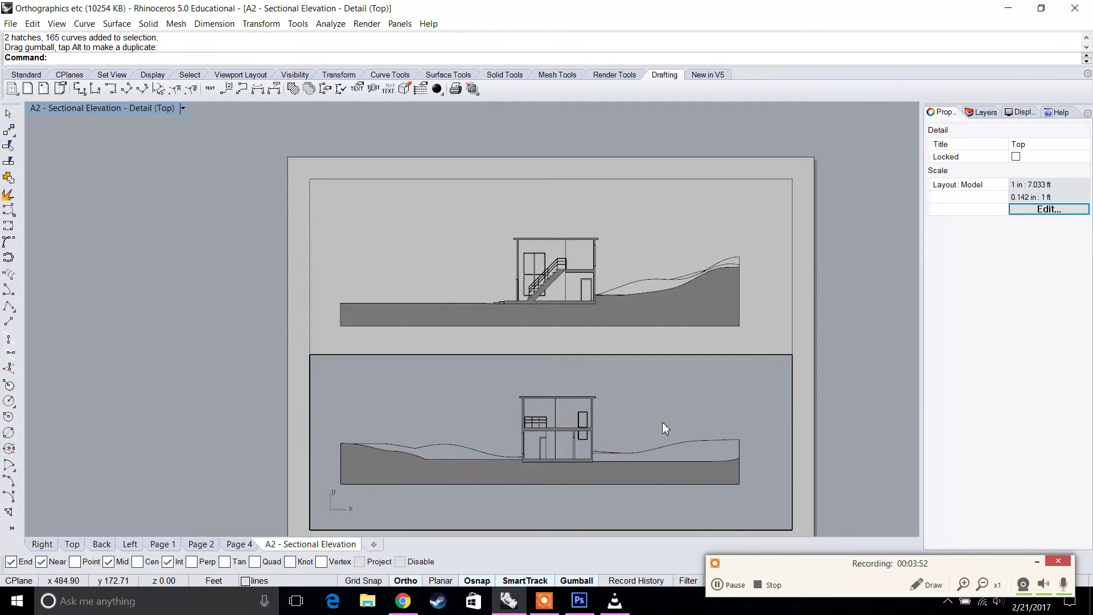
double_click(773, 395)
right_click_drag(773, 395, 695, 358)
scroll(697, 362, "down", 2)
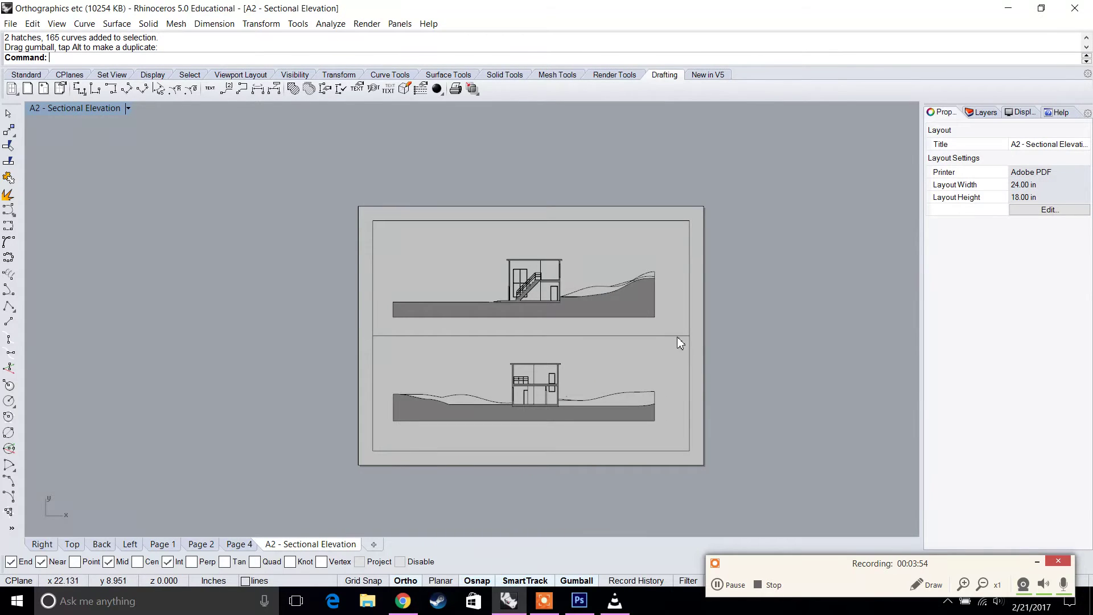
Set the upper detail's scale to 1 inch on layout per 8 feet in model.
left_click(681, 336)
left_click(611, 310)
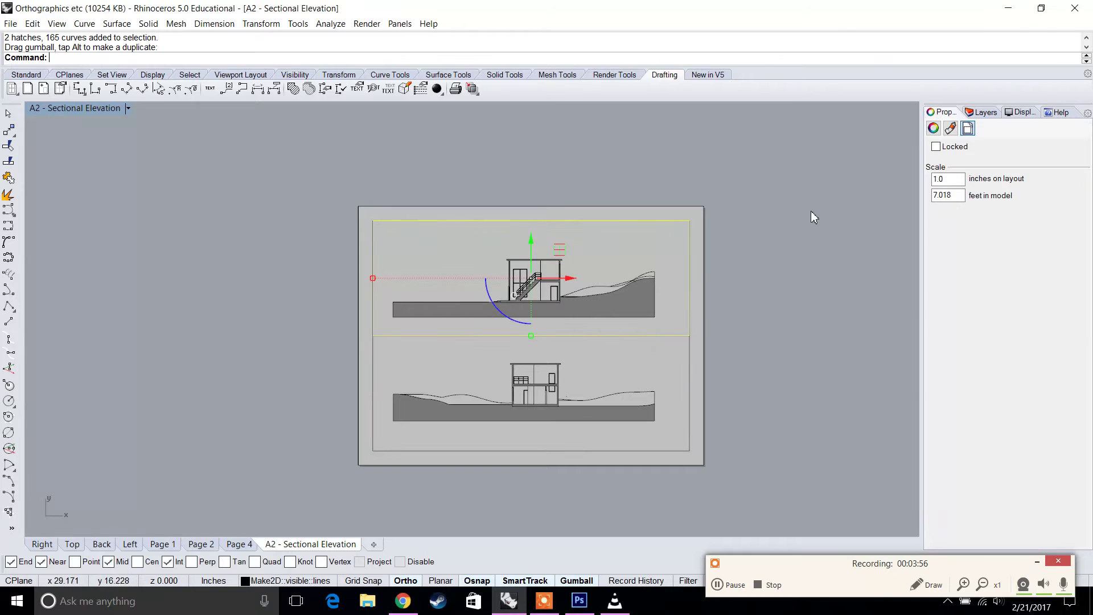
left_click_drag(949, 199, 926, 202)
type("8")
left_click(966, 180)
Try 4 feet in model per layout inch on the upper detail, and restore its scale to 8 feet.
left_click_drag(959, 200, 913, 202)
type("4")
left_click(959, 181)
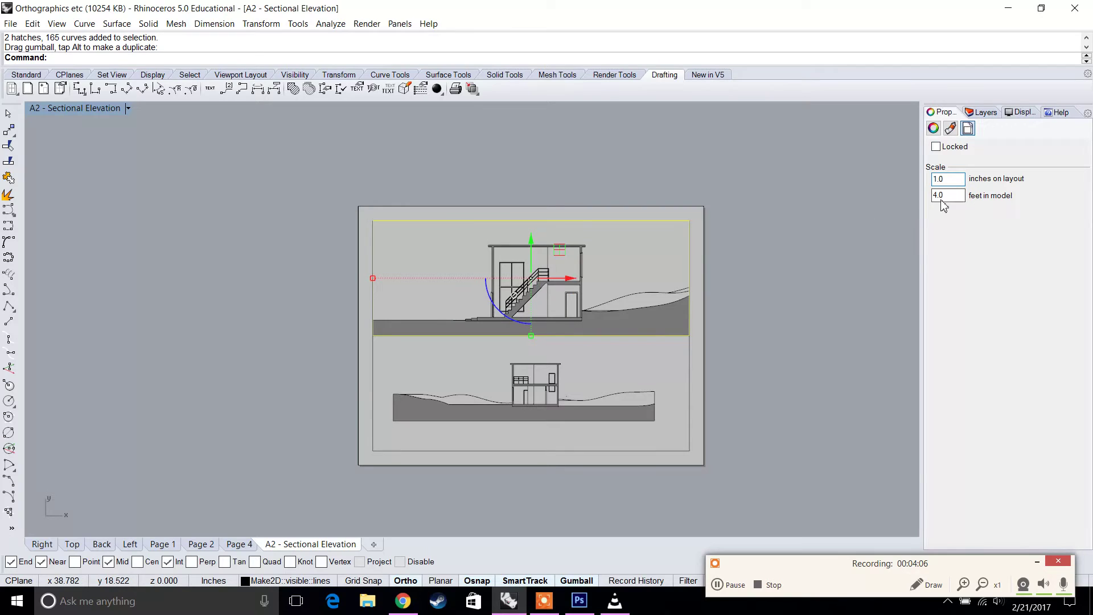
type("8")
left_click(950, 180)
Set the lower detail's scale to 1 inch on layout per 8 feet in model.
left_click(690, 357)
left_click(575, 272)
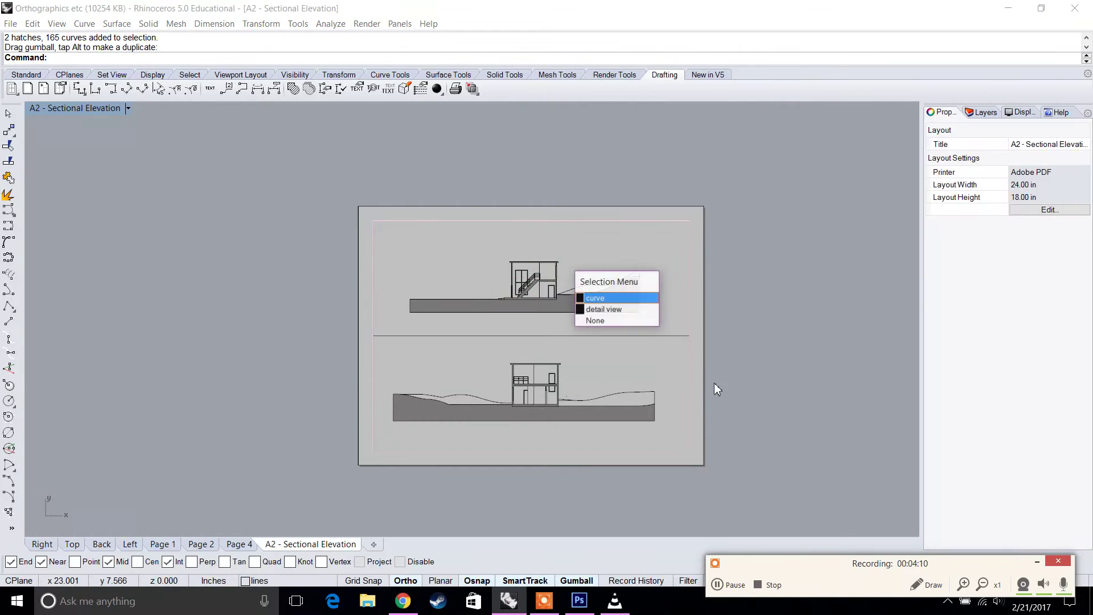
left_click(625, 309)
left_click(959, 195)
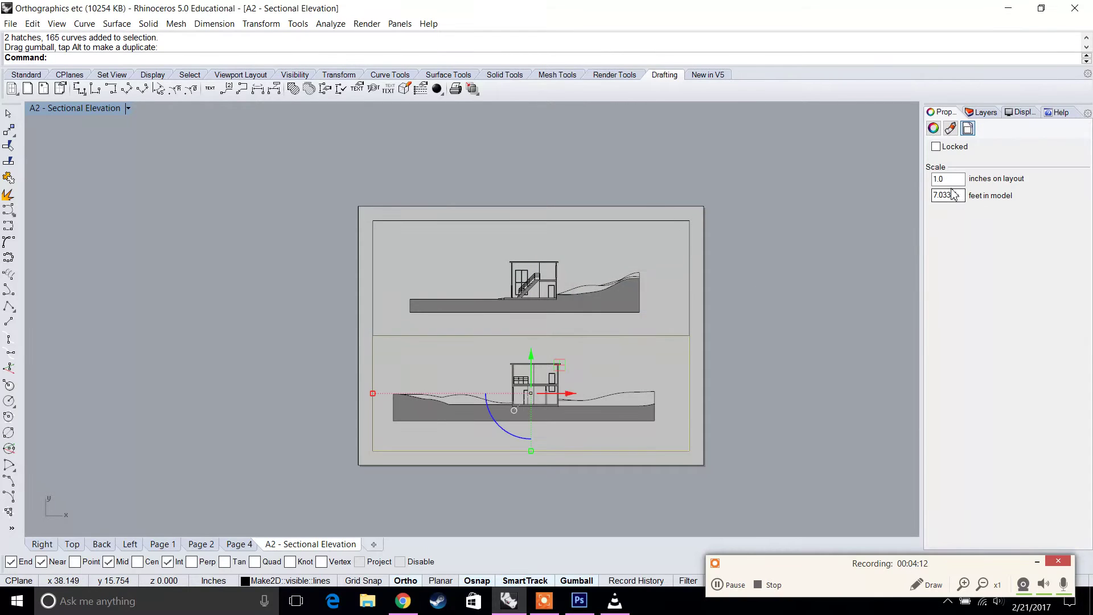
left_click_drag(961, 199, 863, 200)
type("8")
key("Return")
left_click(767, 344)
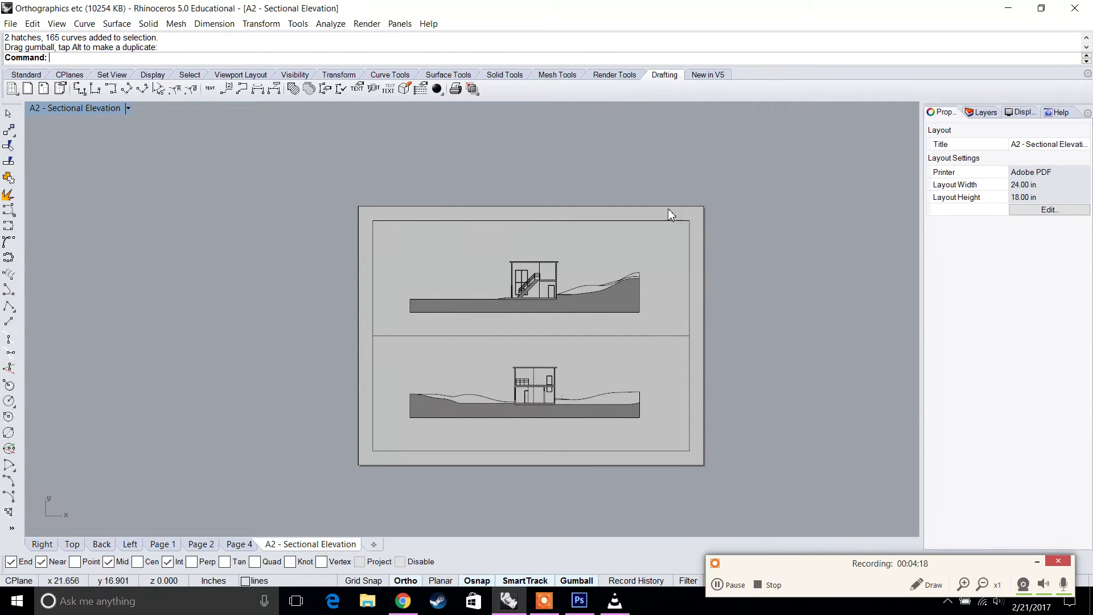
Delete the dividing line and margin rectangle curves that overlap the detail borders, keeping both detail views.
left_click(670, 338)
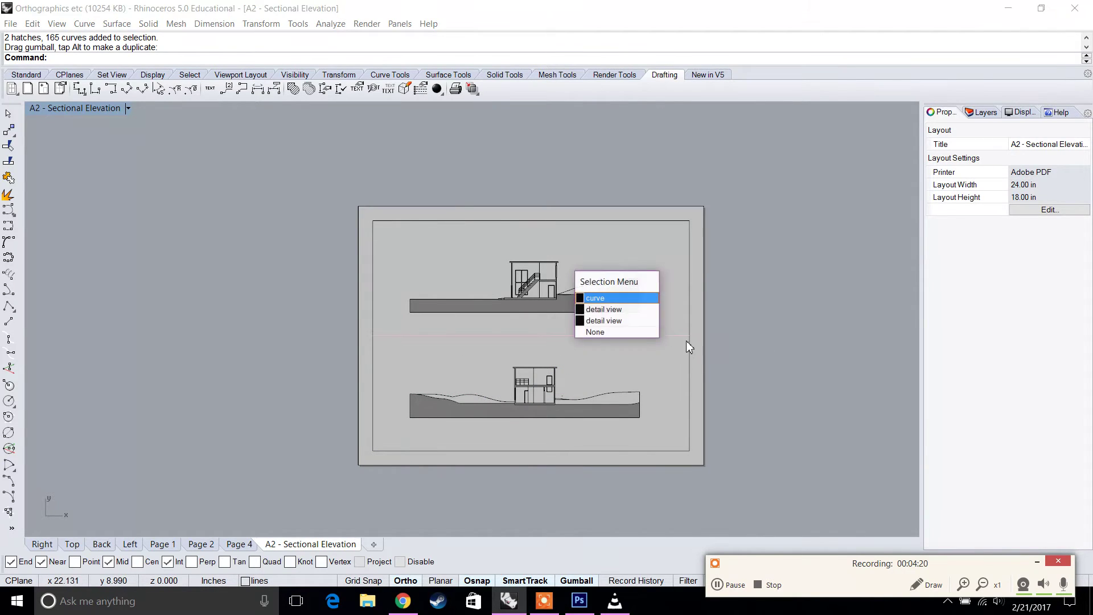
left_click(634, 307)
key("Delete")
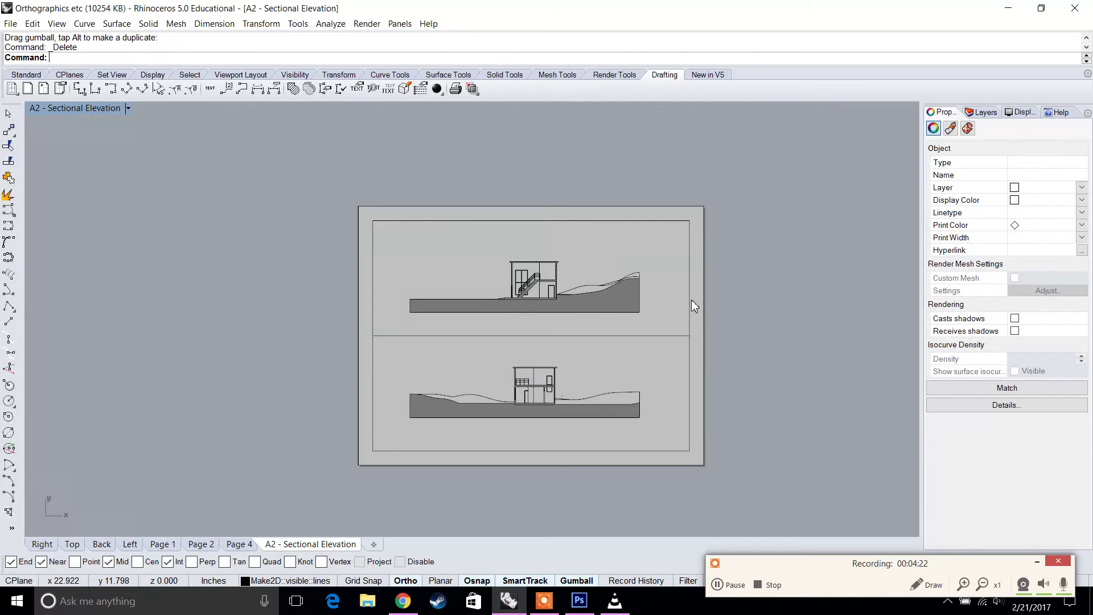
left_click(625, 309)
left_click(617, 299)
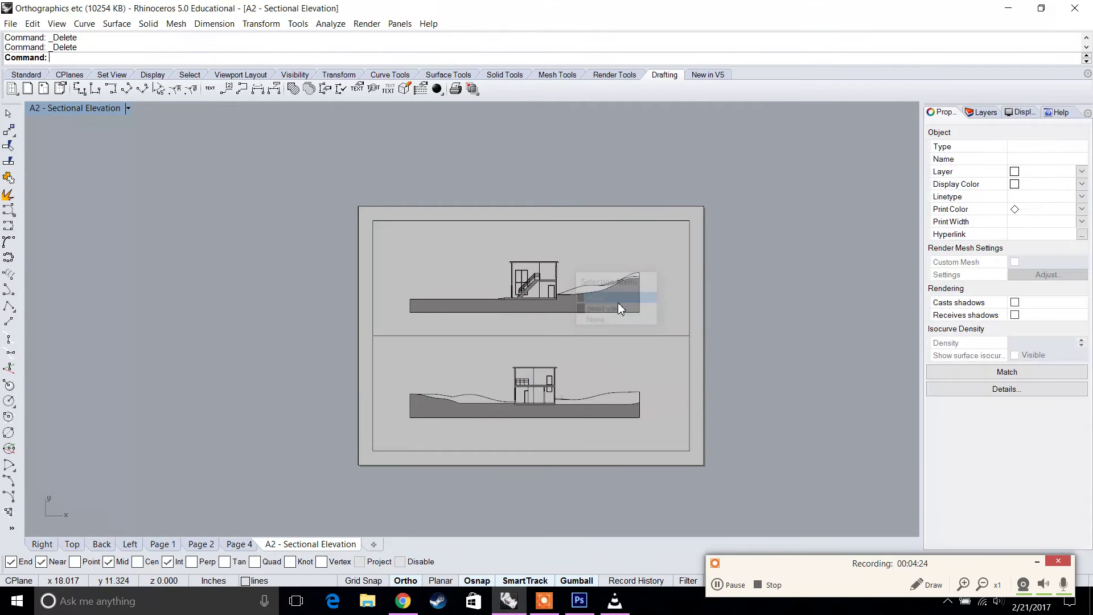
key("Delete")
Add the text "North to South Sectional Elevation" below the start of the upper section's ground.
scroll(525, 306, "up", 5)
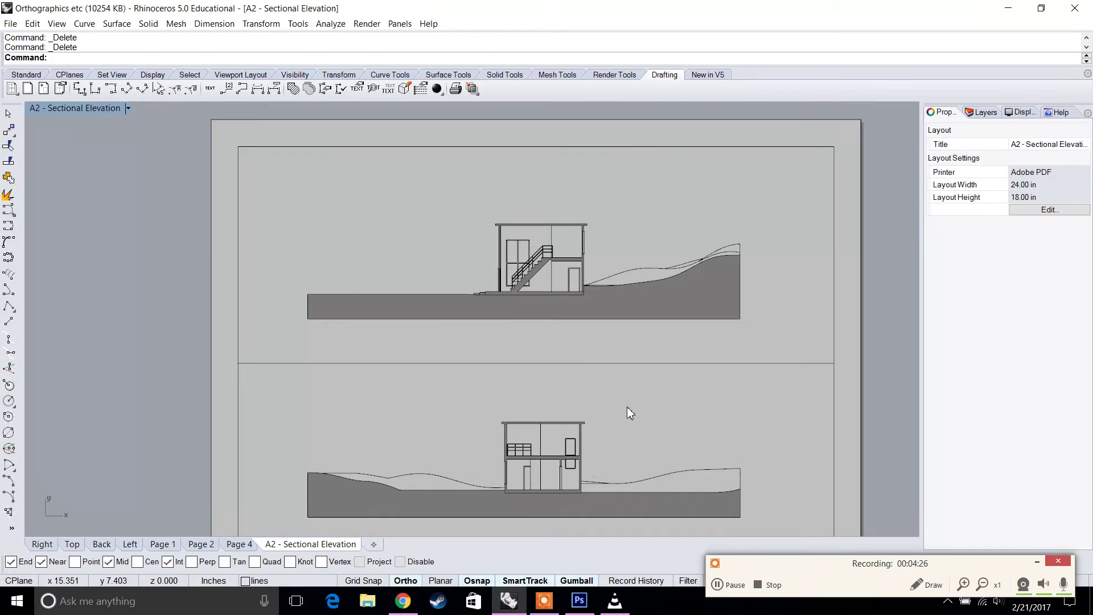
scroll(569, 493, "up", 6)
scroll(474, 416, "up", 3)
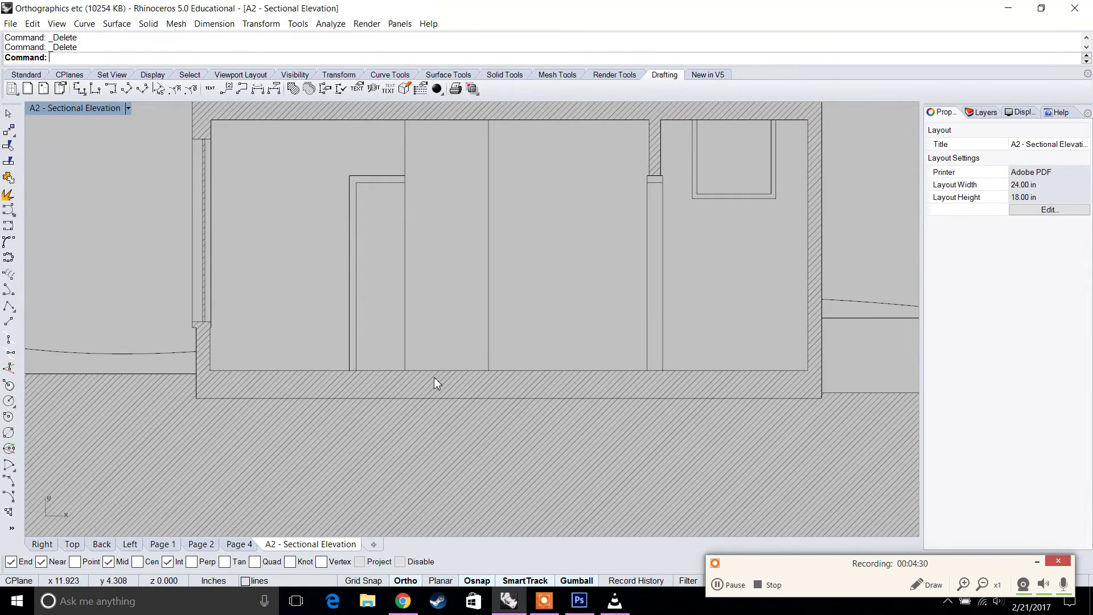
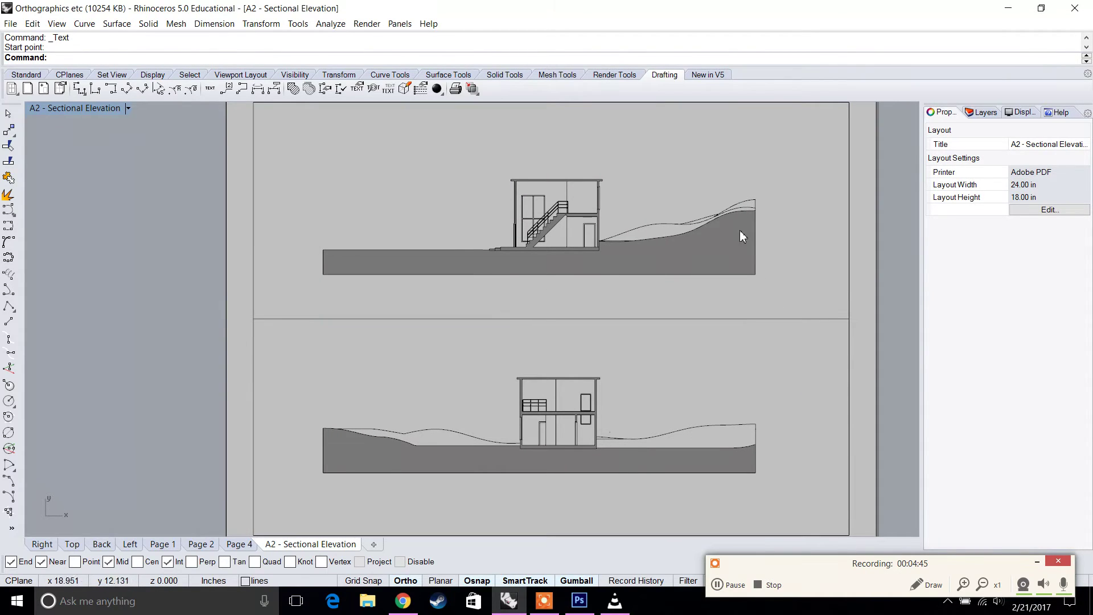
left_click(209, 91)
left_click(308, 298)
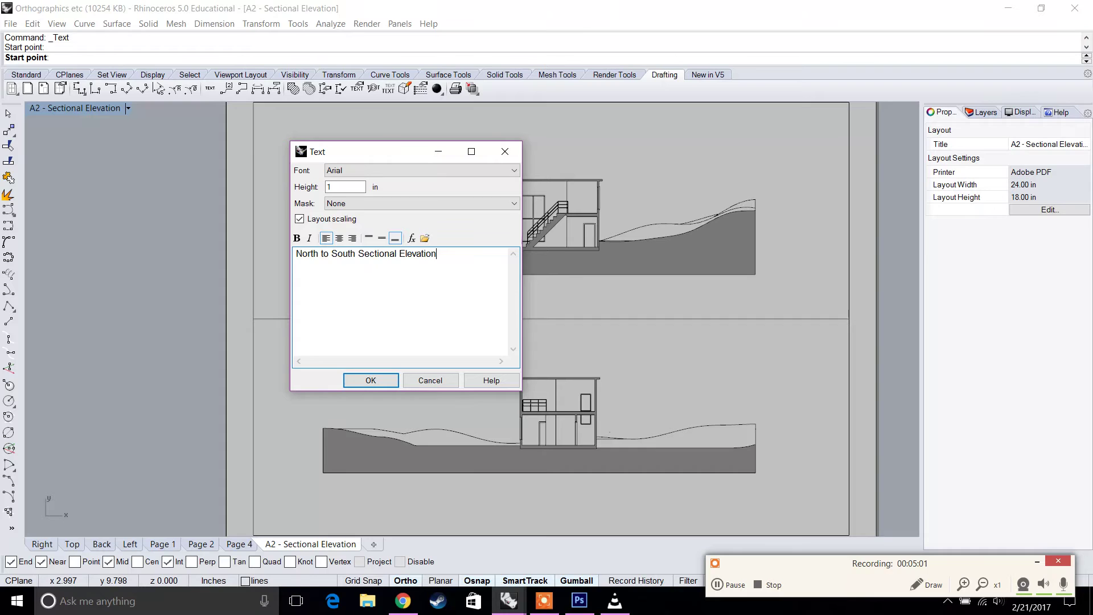
left_click(383, 382)
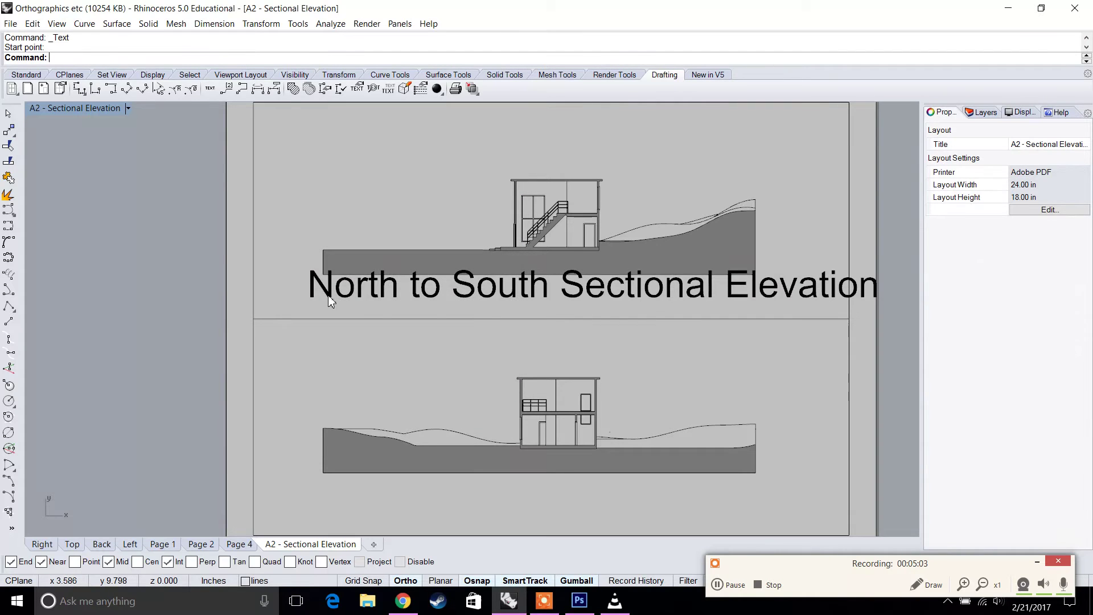
Set the height of the North to South Sectional Elevation title to 0.25 in.
double_click(385, 300)
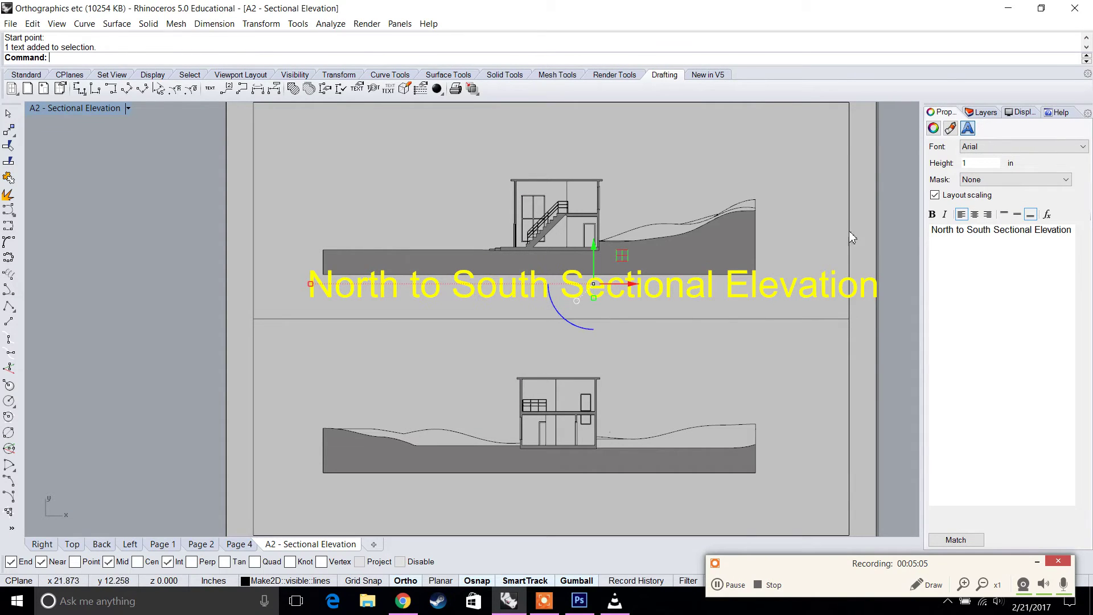
left_click(993, 163)
type(".")
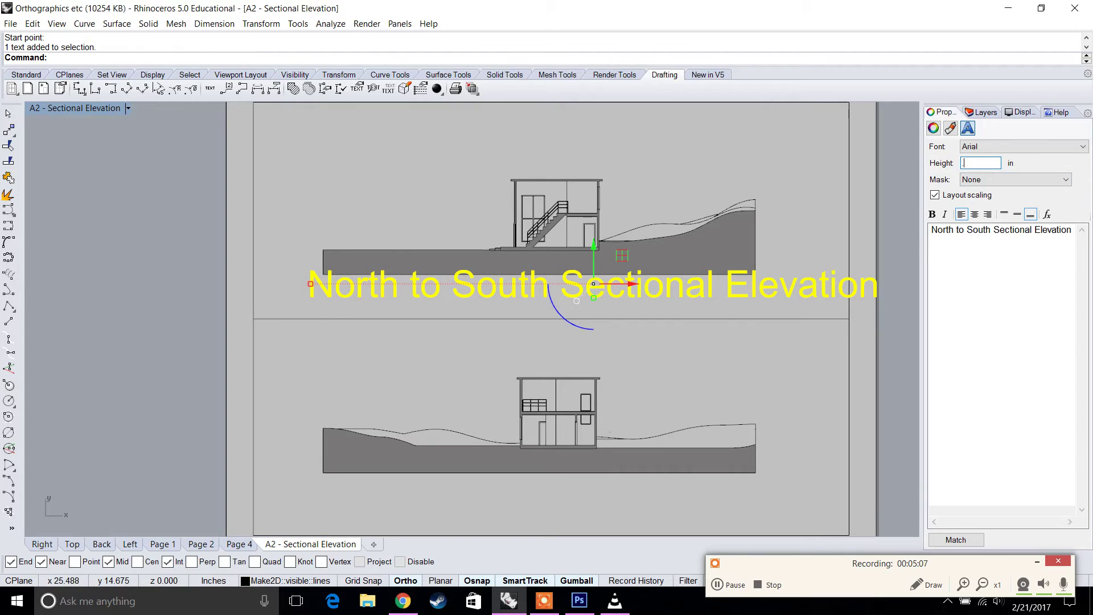
type("15")
key("Return")
key("BackSpace")
key("BackSpace")
key("BackSpace")
type(".25")
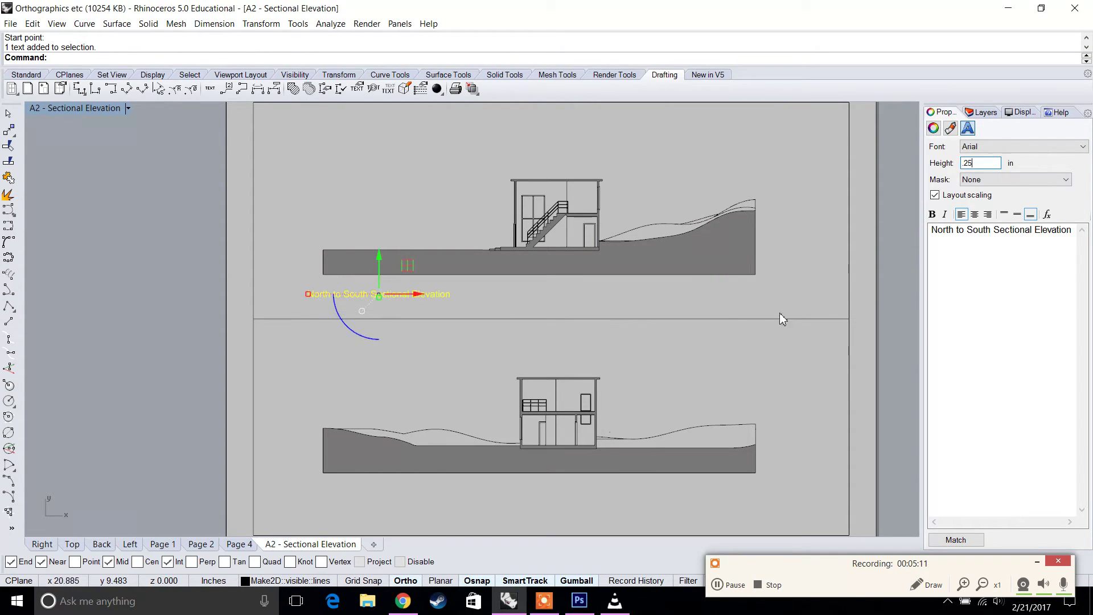
left_click(430, 322)
Duplicate the North to South Sectional Elevation title and place the copy directly below the original.
left_click(373, 295)
scroll(373, 295, "up", 3)
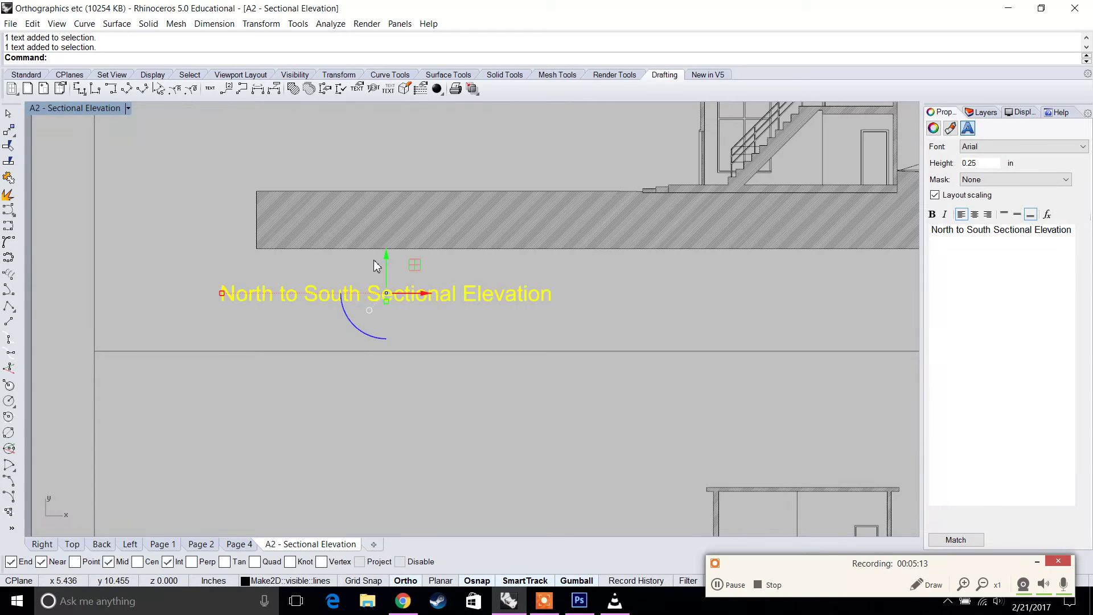
key("ctrl+c")
key("ctrl+v")
left_click_drag(382, 257, 388, 280)
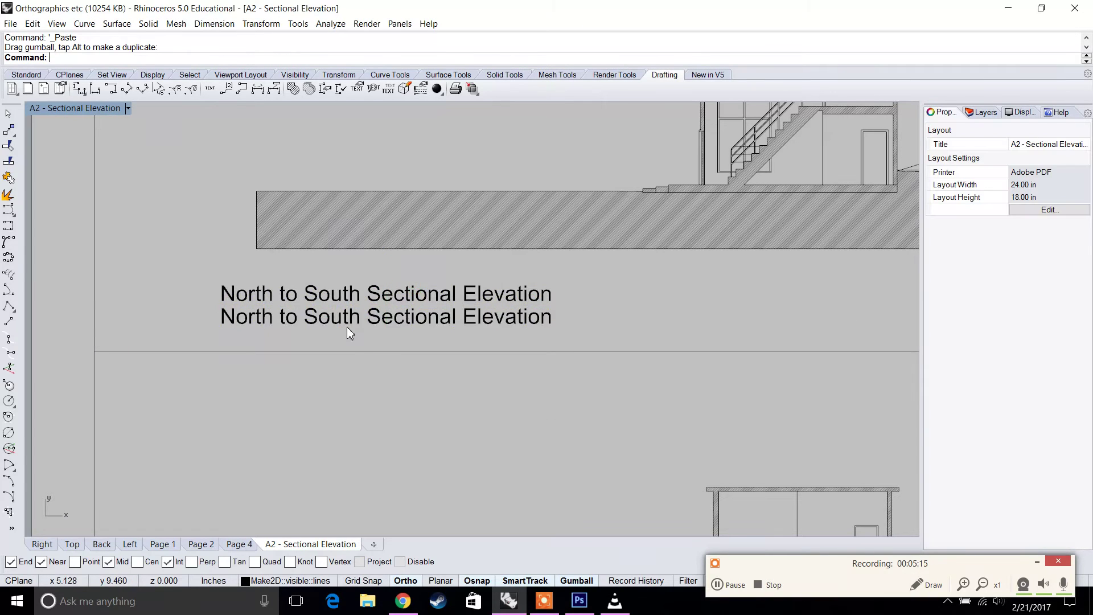
Change the duplicated title's text to "Scale: 1/8" = 1'".
double_click(514, 312)
left_click(502, 309)
key("ctrl+a")
type("S")
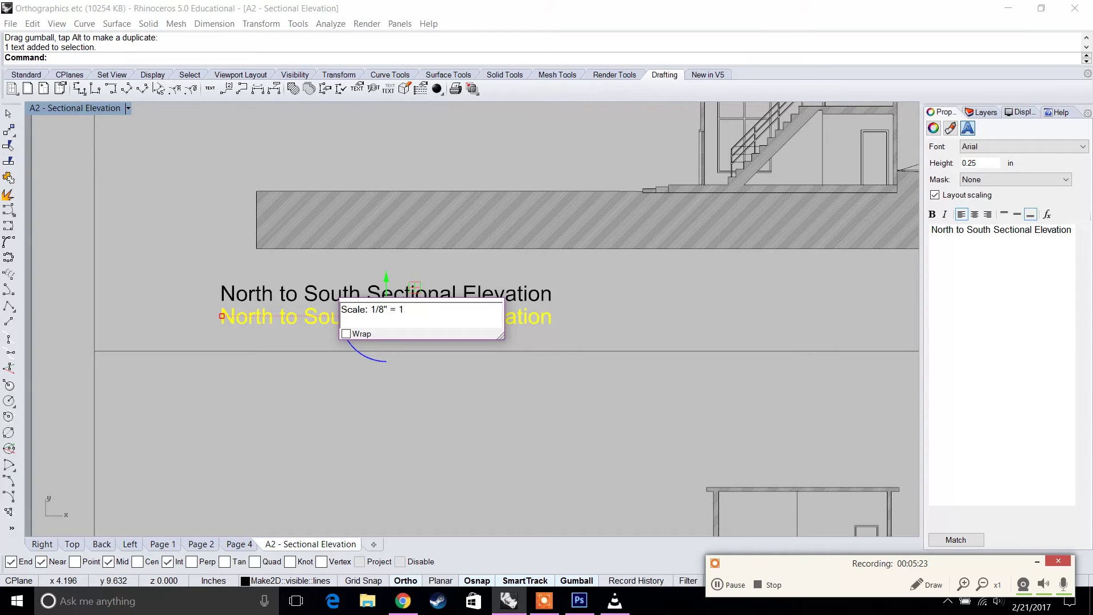
left_click(676, 317)
Copy the upper section's title and scale note together to the matching spot below the lower sectional elevation.
scroll(393, 307, "down", 3)
scroll(383, 342, "up", 2)
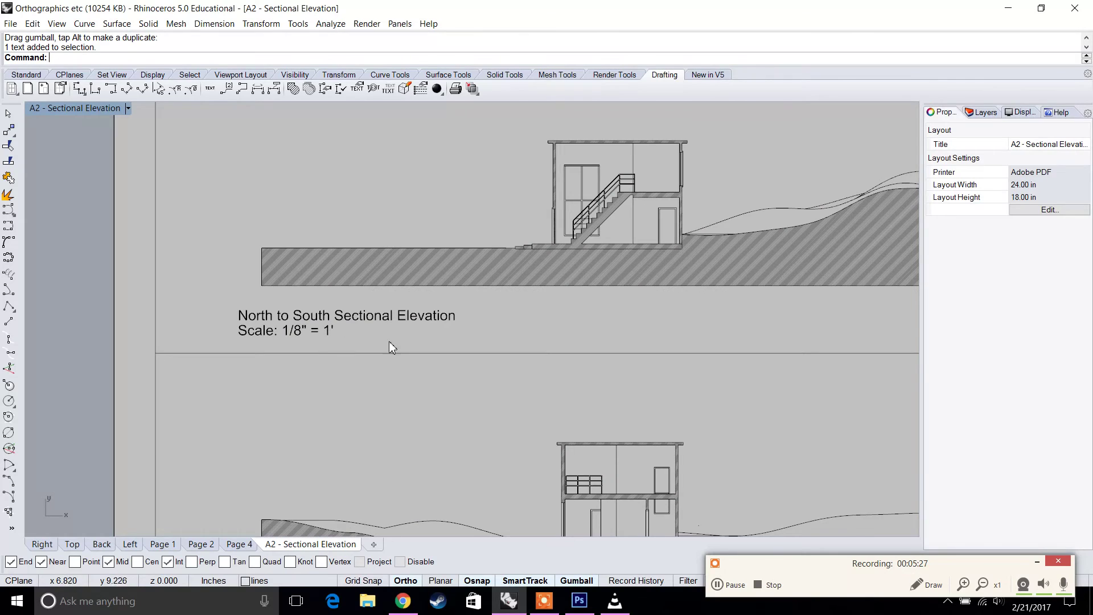
left_click(310, 330)
left_click(312, 316, "shift")
scroll(313, 326, "down", 3)
left_click_drag(384, 328, 358, 461)
key("ctrl+c")
key("ctrl+v")
Change the title below the lower section to "East to West Sectional Elevation".
left_click(333, 487)
scroll(332, 489, "up", 3)
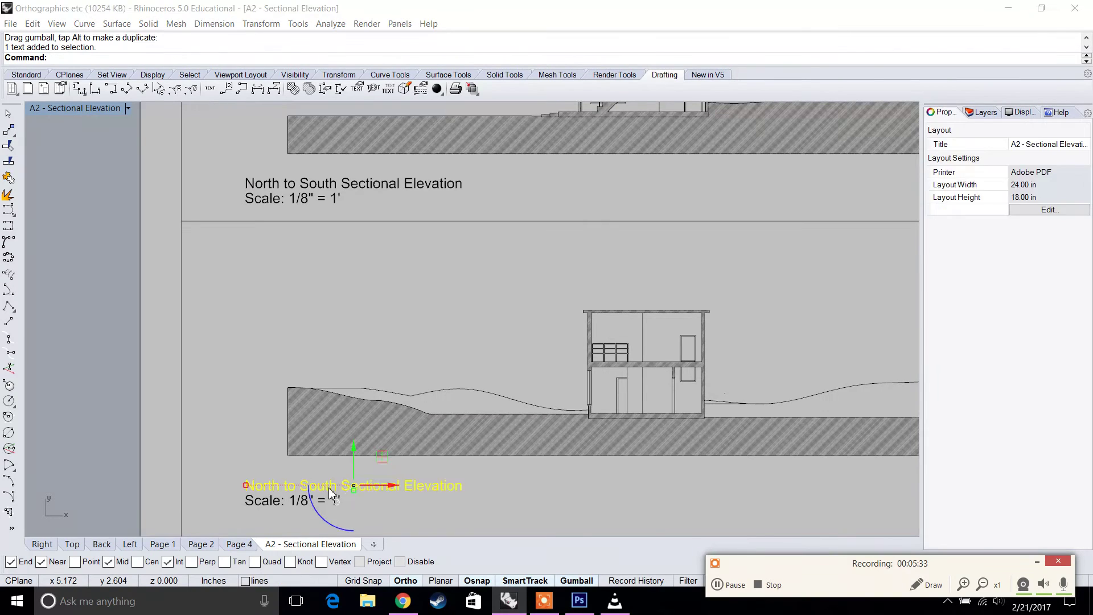
double_click(330, 489)
left_click(381, 488)
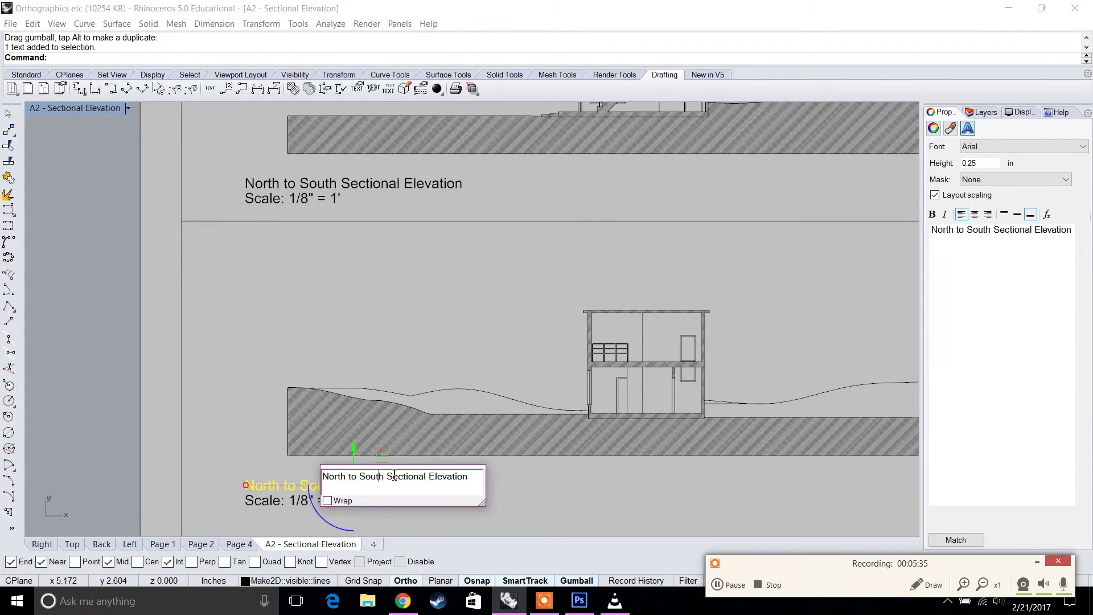
left_click_drag(387, 475, 302, 484)
key("BackSpace")
type("East to W")
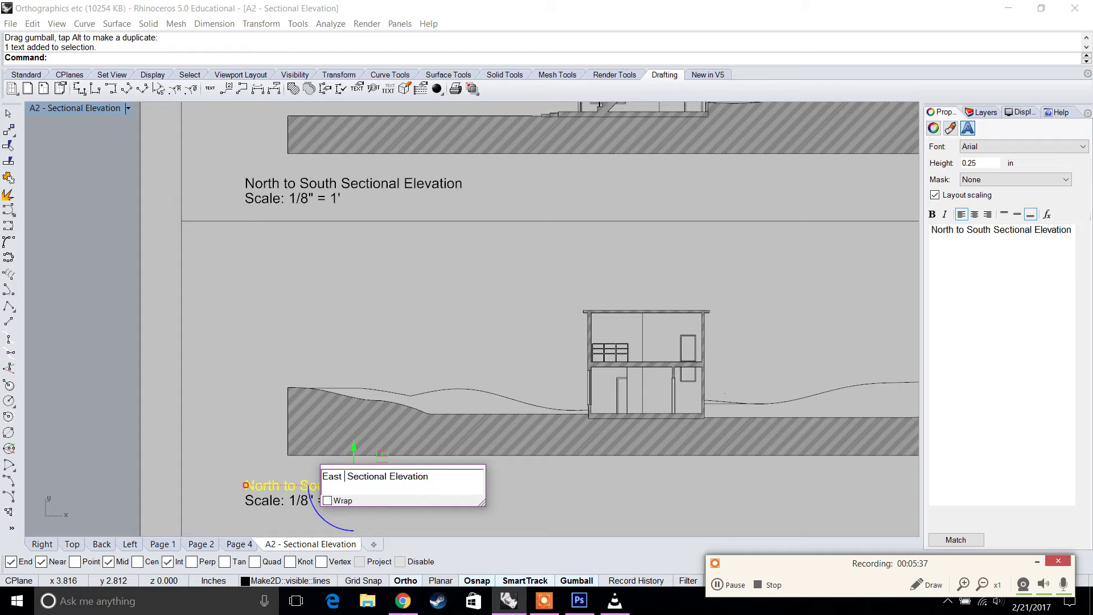
type("est")
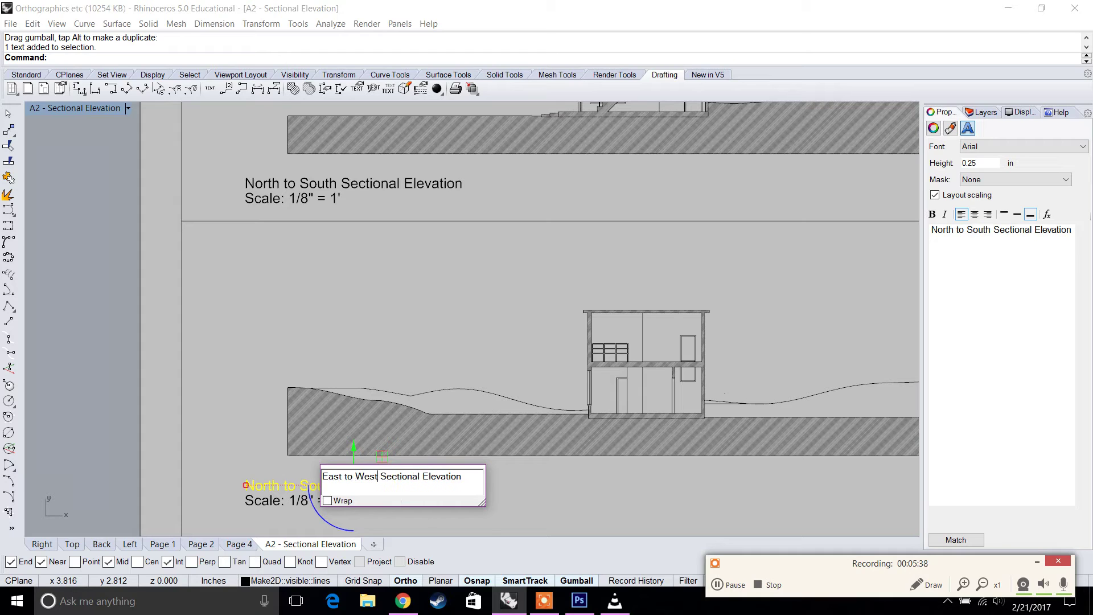
left_click(534, 480)
Print the A2 sectional elevation layout to Adobe PDF and save it on the Desktop as "A2 Sectional Elevations".
scroll(534, 481, "down", 5)
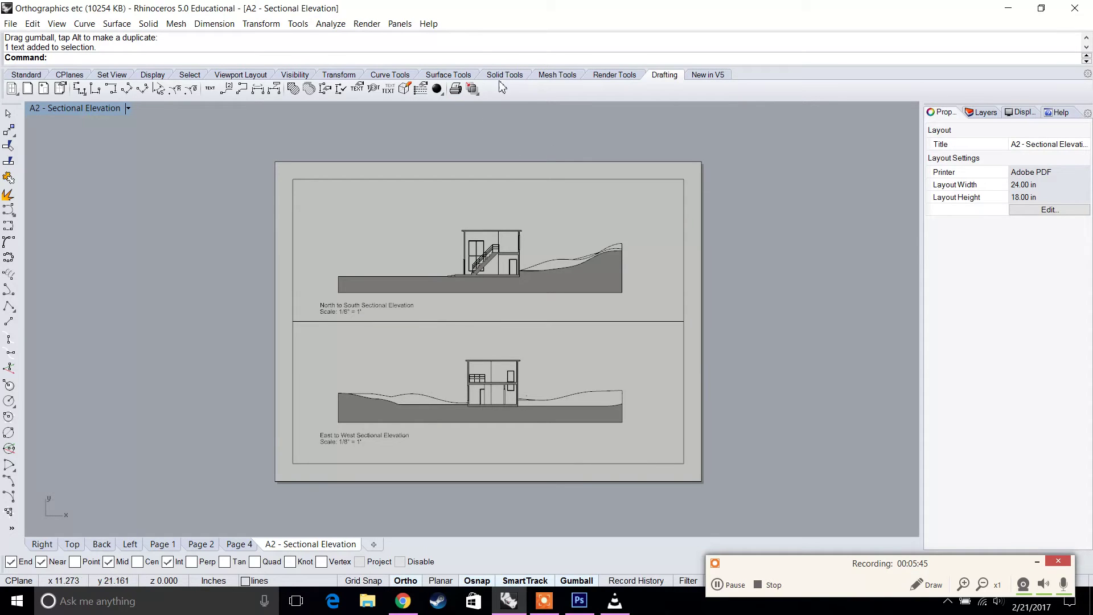
left_click(459, 88)
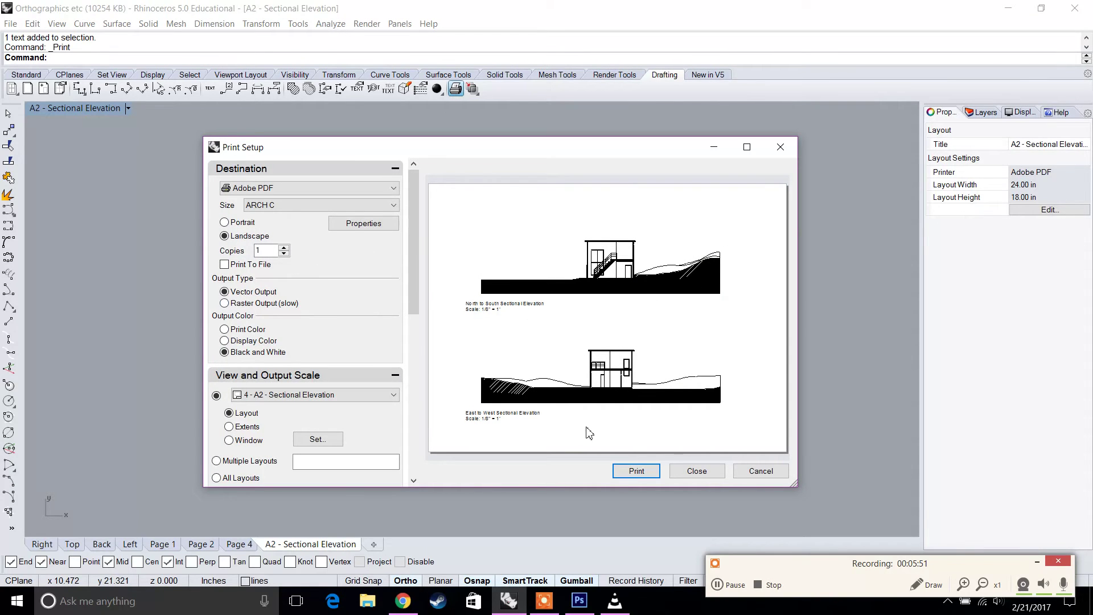
left_click(636, 470)
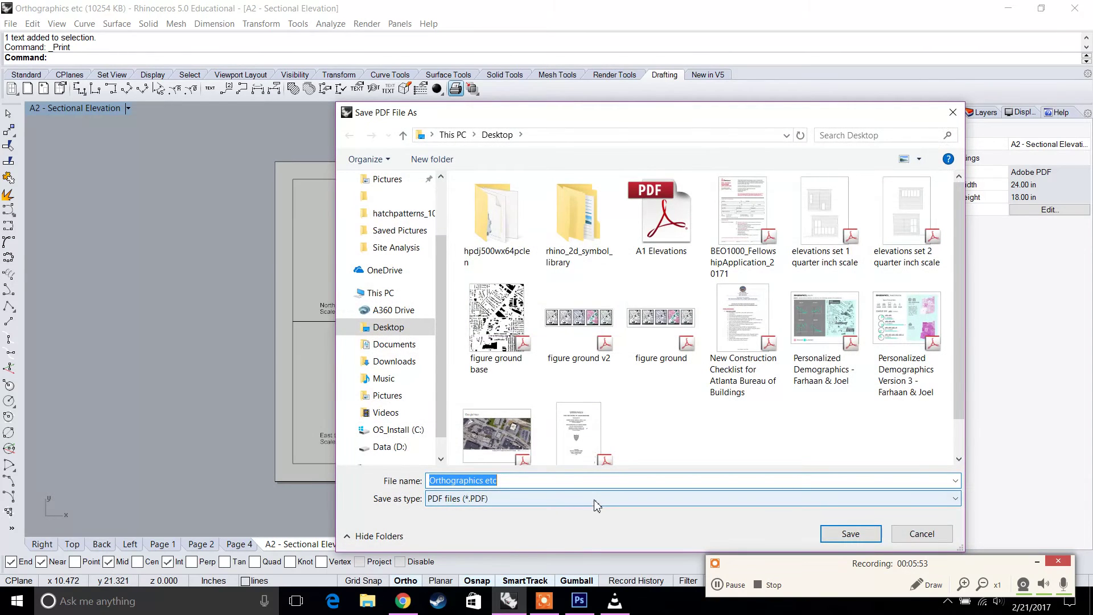
type("A2 ")
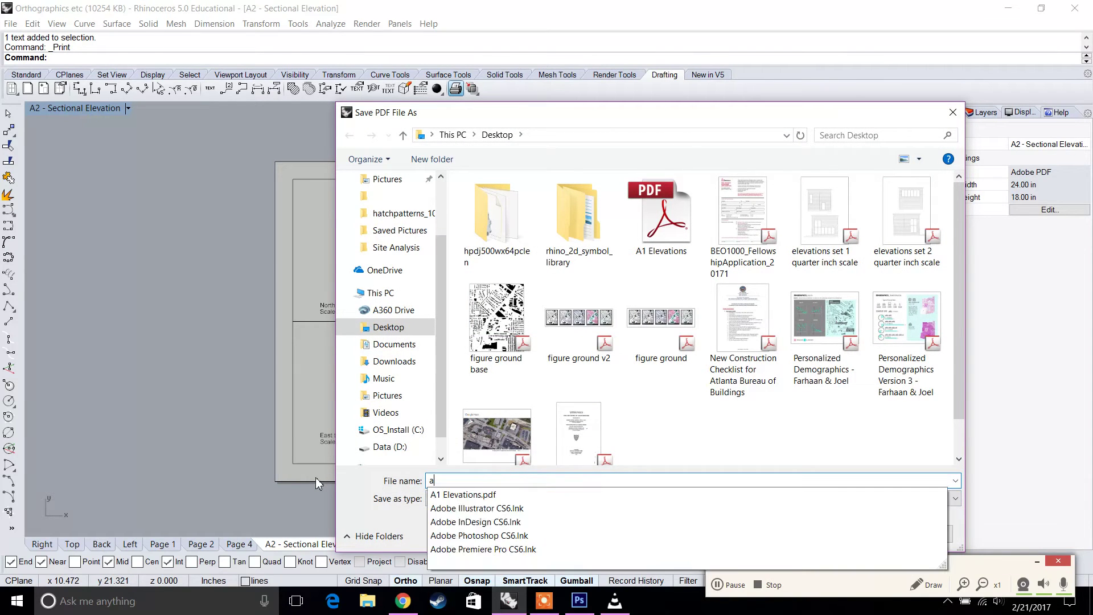
type("Sec")
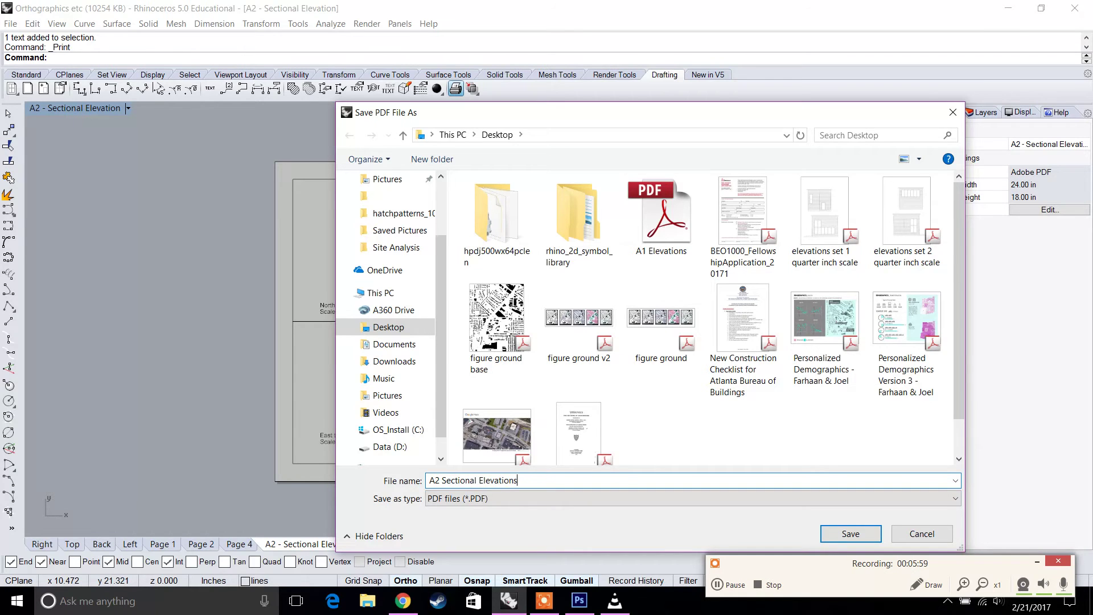
type("tional Elevations")
key("Return")
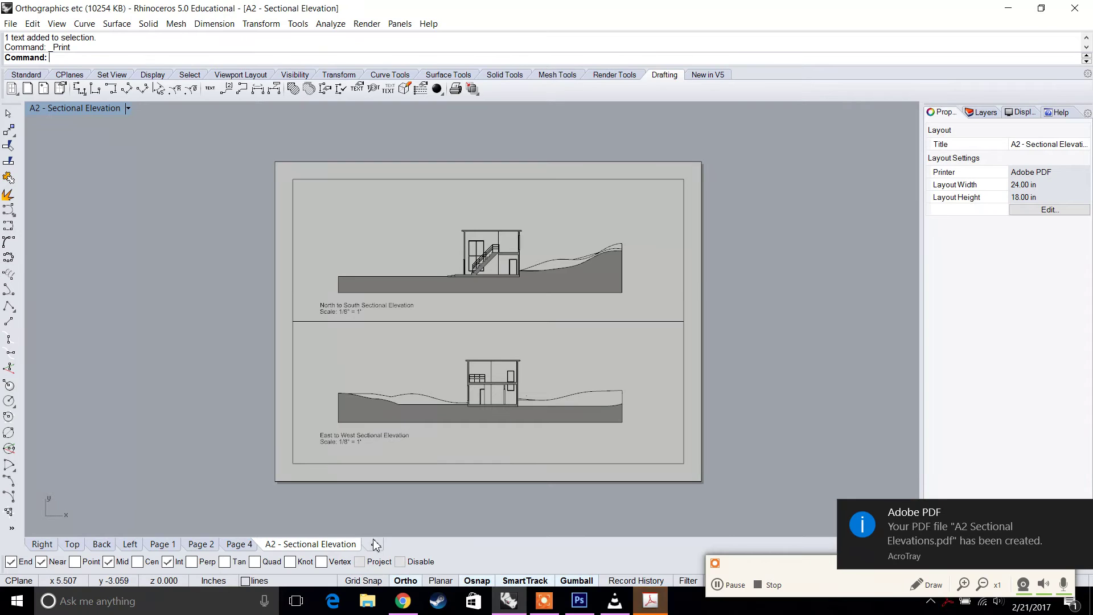
Create a new landscape ARCH C layout named "A3 Floor Plans" for Adobe PDF, 24 by 18 inches, with no initial details.
left_click(27, 90)
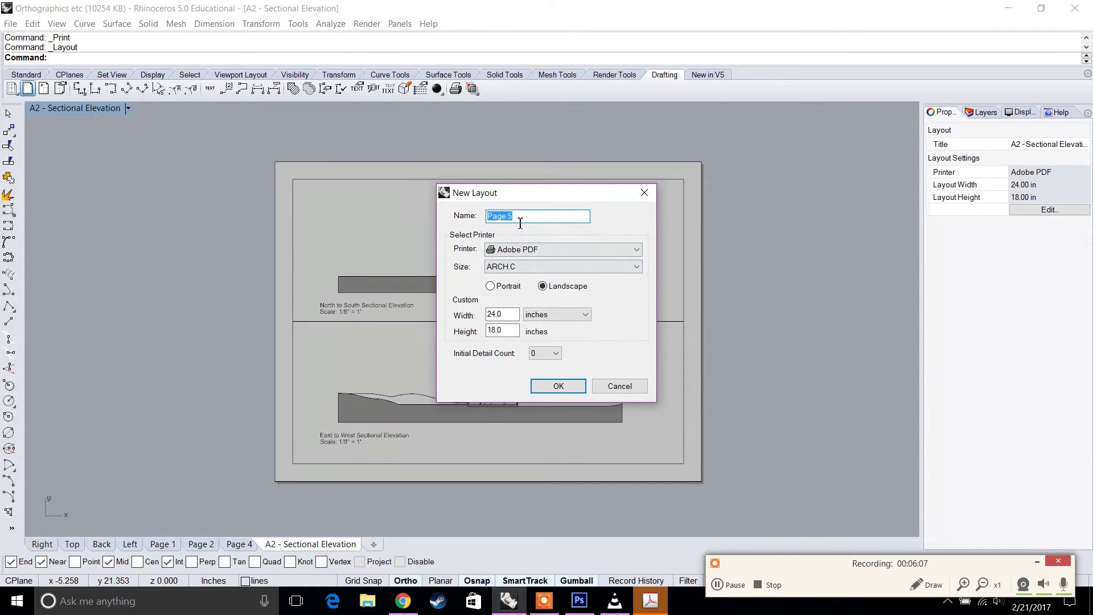
type("A3 S")
key("BackSpace")
type("Floor Plans")
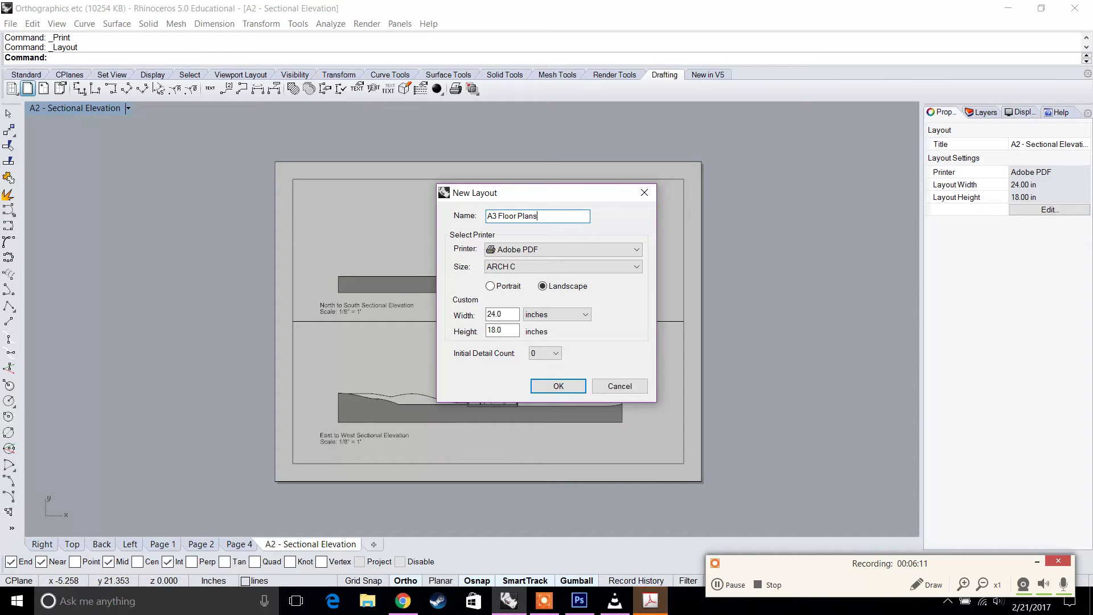
left_click(557, 386)
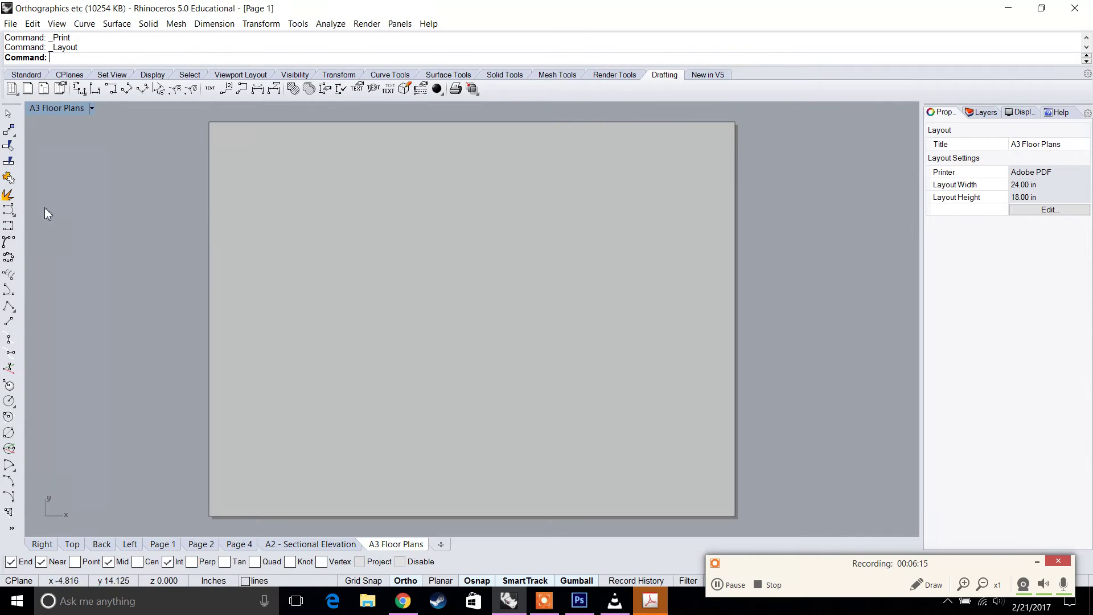
Draw a rectangle around the full page edge and offset it 1 inch inward as the layout's border.
left_click(24, 74)
left_click(8, 226)
left_click(208, 122)
left_click(730, 508)
left_click(733, 500)
type("offset")
key("Return")
left_click(705, 436)
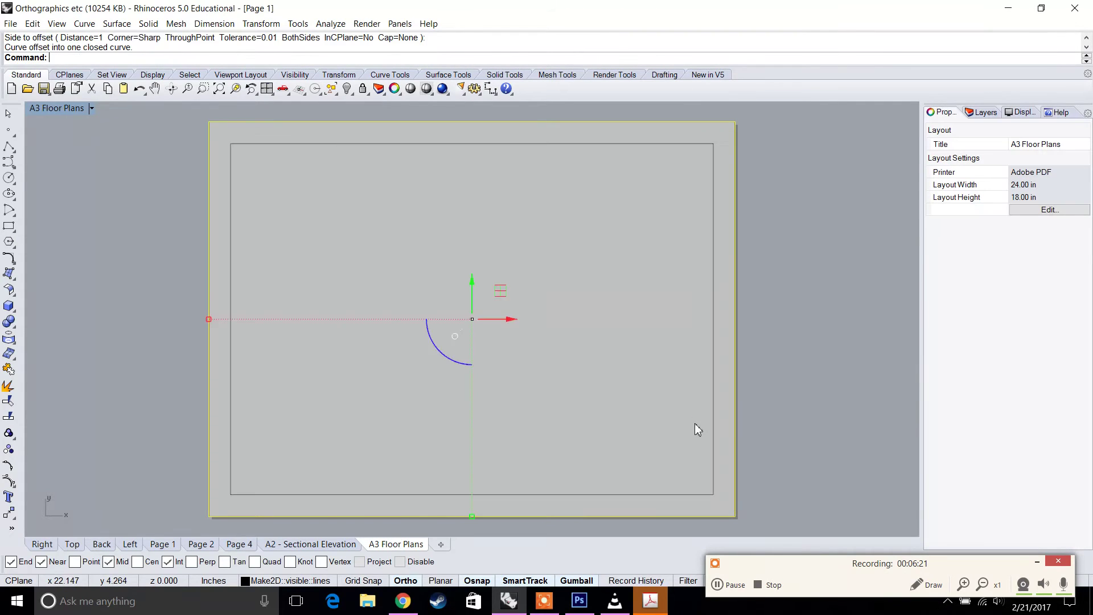
left_click(9, 147)
left_click(9, 147)
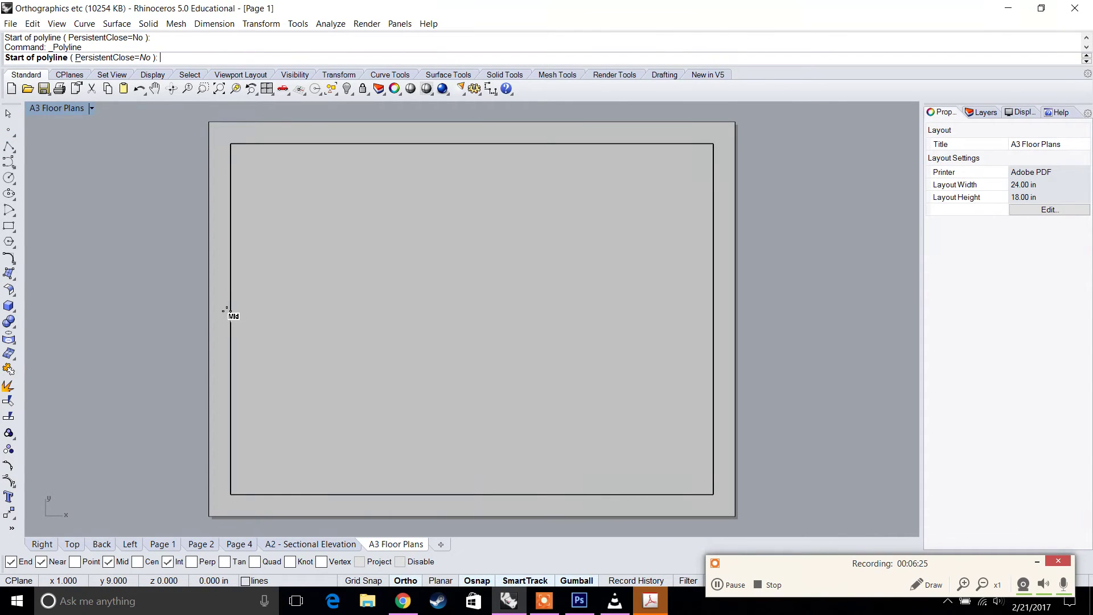
key("Escape")
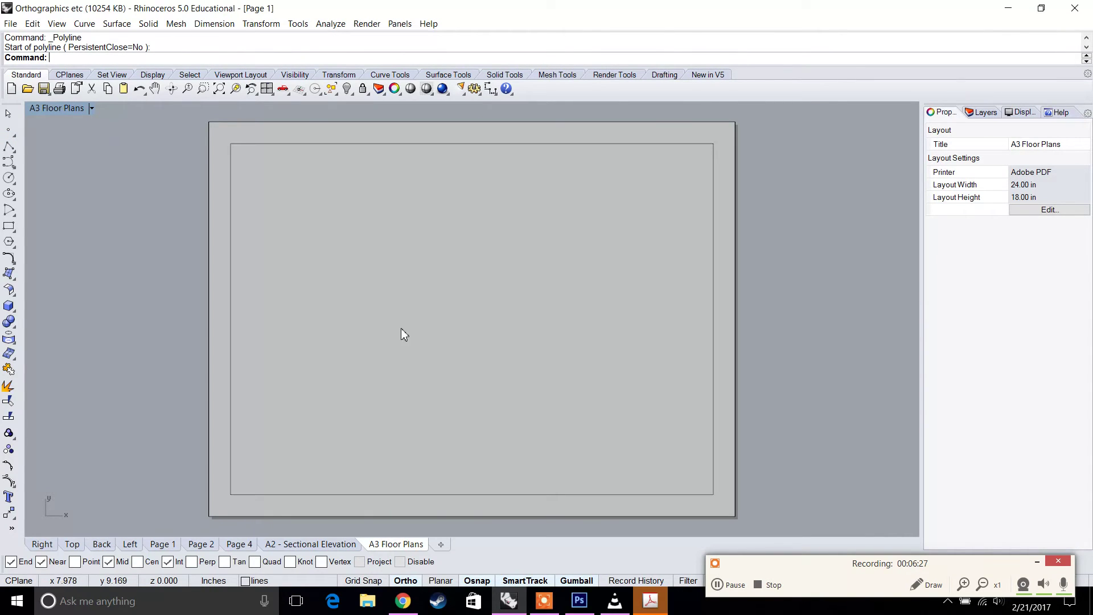
scroll(410, 327, "down", 4)
scroll(427, 354, "up", 4)
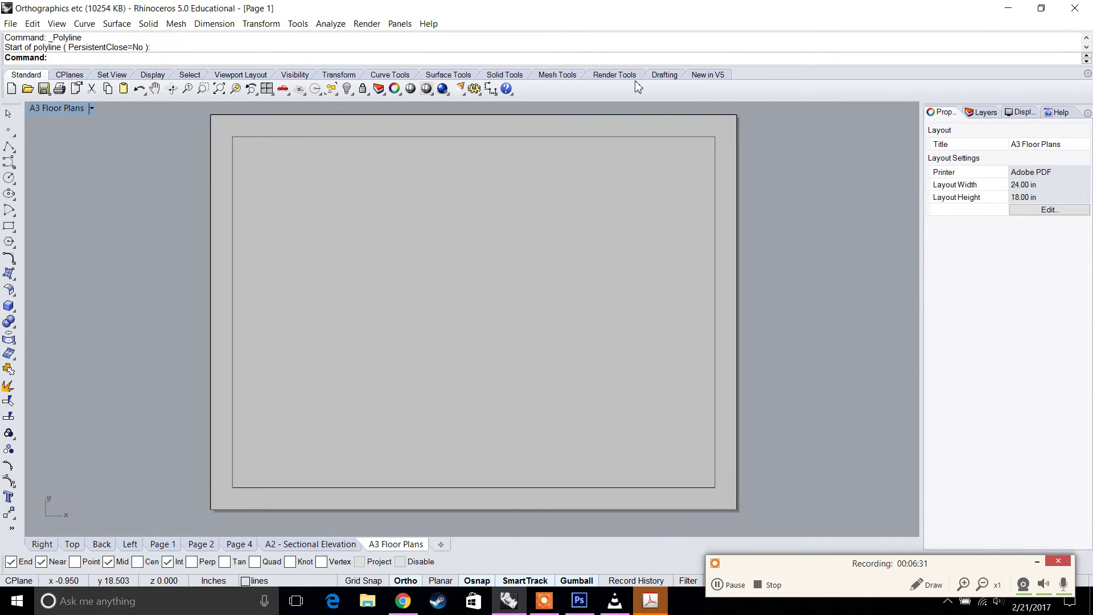
Add a Top detail view that spans the inner border from corner to corner.
left_click(667, 76)
left_click(110, 88)
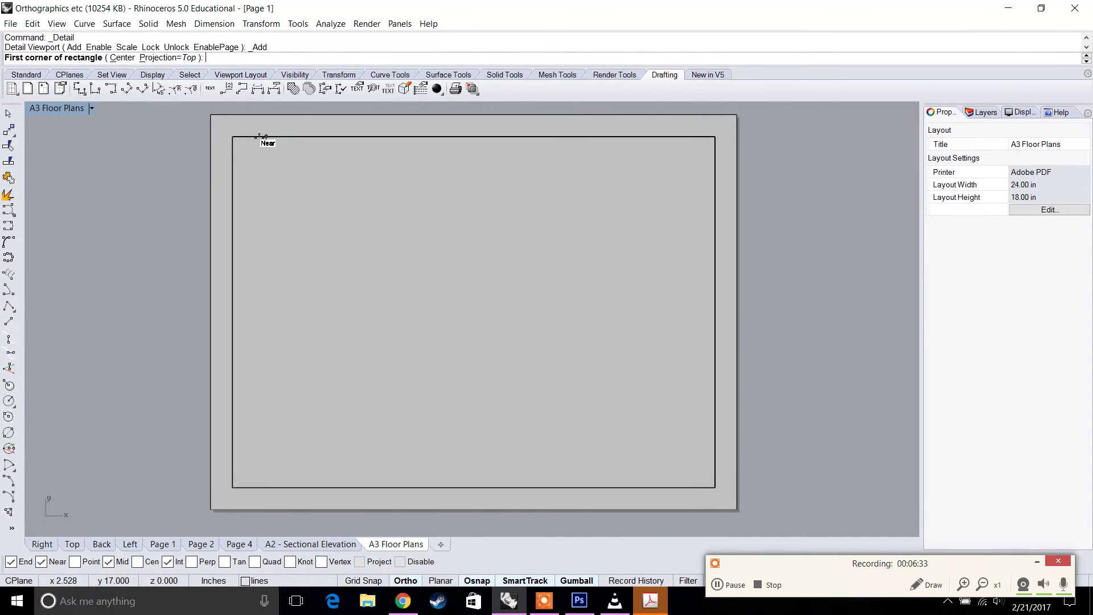
left_click(233, 136)
left_click(715, 487)
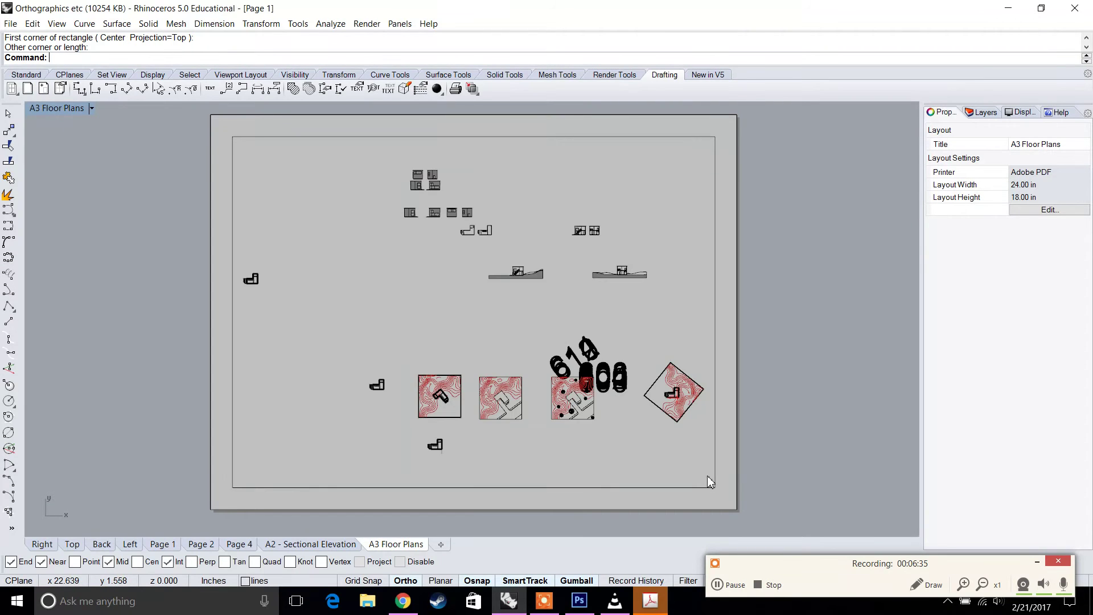
Activate the detail and move one floor plan drawing horizontally, clear of the neighbouring plan.
double_click(553, 227)
scroll(592, 229, "up", 3)
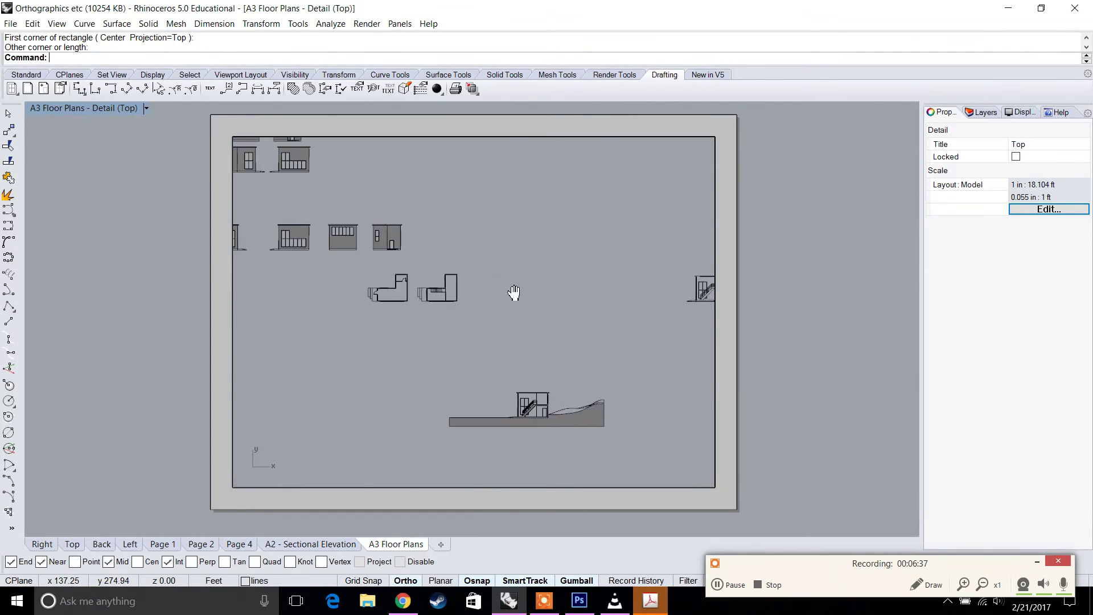
scroll(528, 316, "up", 2)
scroll(528, 323, "up", 2)
right_click_drag(528, 323, 391, 357)
left_click_drag(518, 378, 366, 271)
left_click_drag(295, 287, 466, 307)
Frame the moved floor plan so it fills the detail, and return to the layout page.
scroll(497, 306, "up", 5)
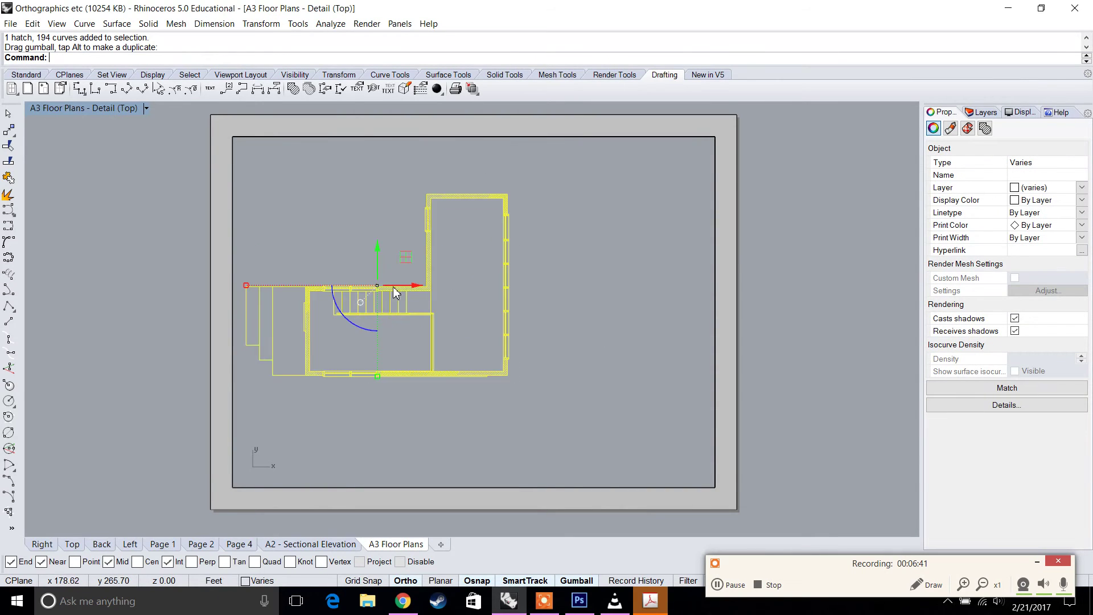
key("Escape")
right_click_drag(497, 304, 487, 282)
double_click(450, 244)
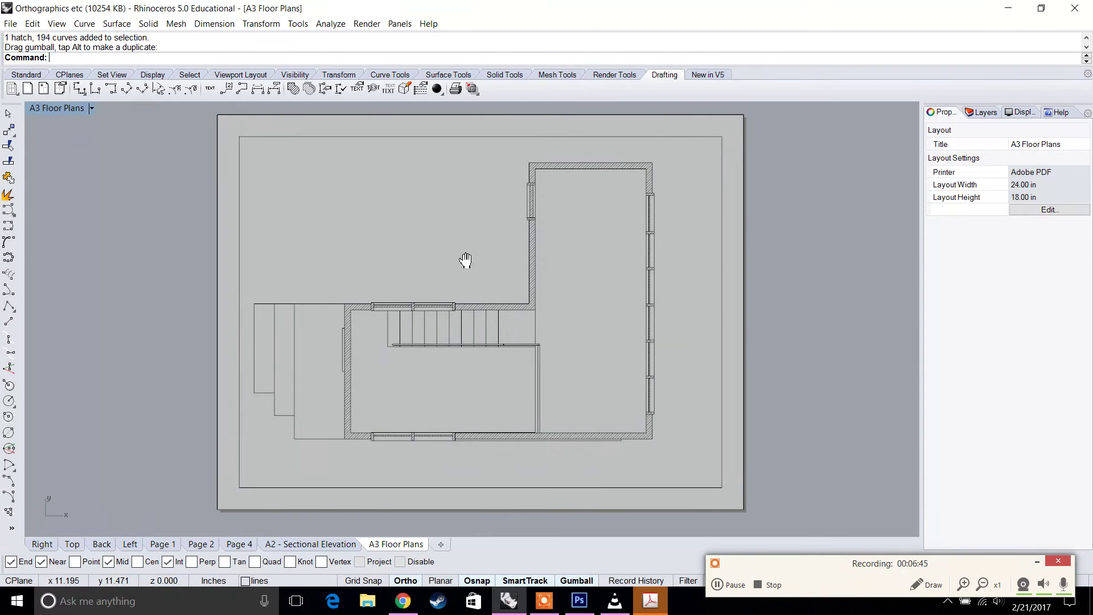
Set the floor plan detail's scale to 1.0 inch on the layout for 2.0 feet in the model.
right_click_drag(431, 257, 413, 257)
left_click(297, 139)
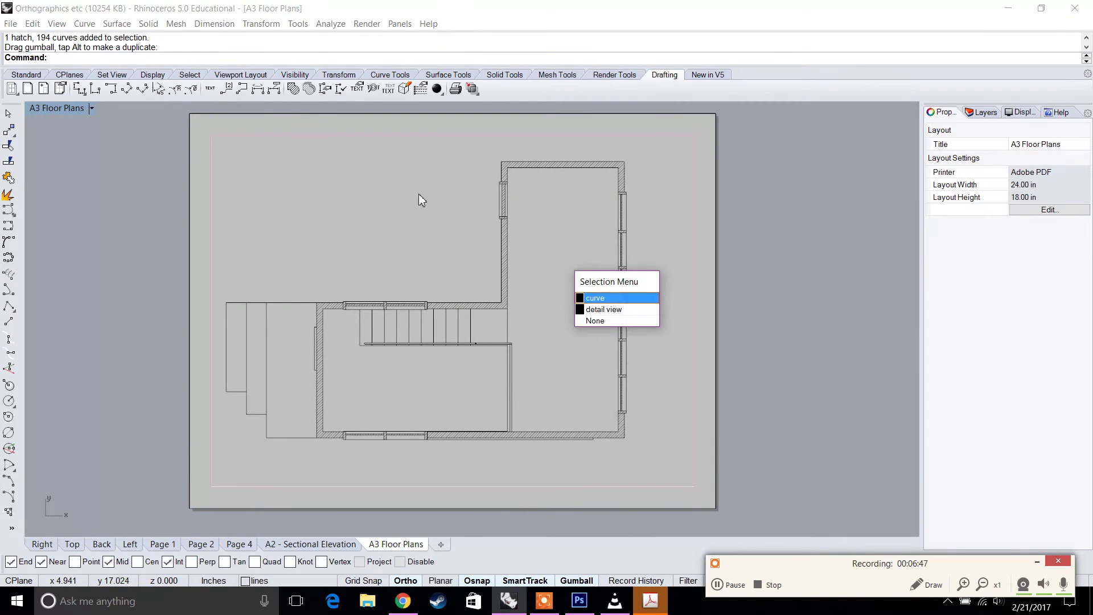
left_click(602, 299)
left_click(471, 137)
left_click(632, 313)
double_click(947, 195)
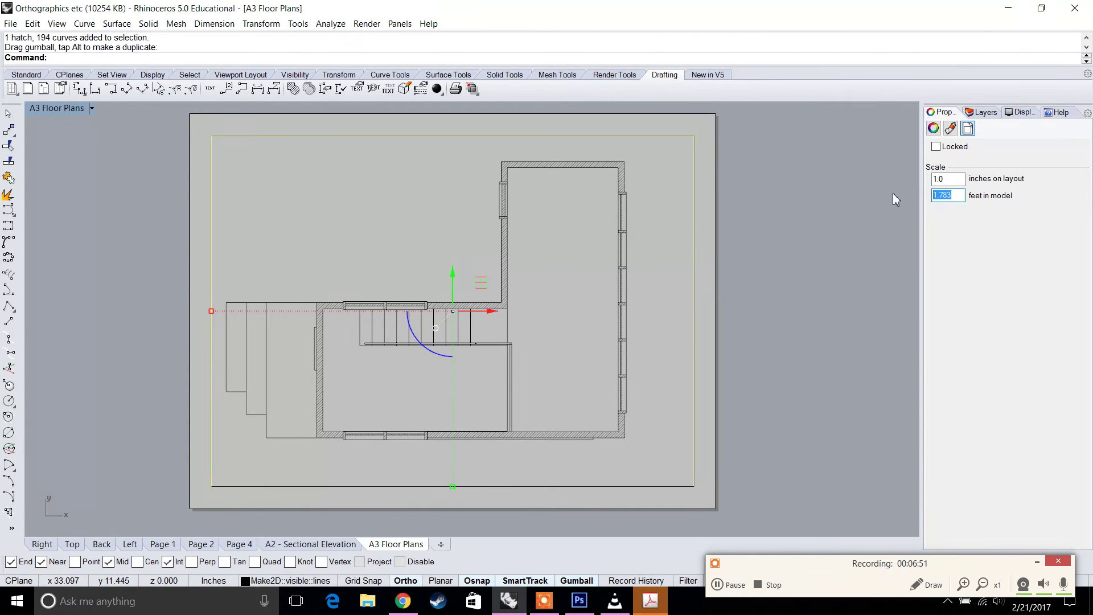
type("4")
left_click(959, 182)
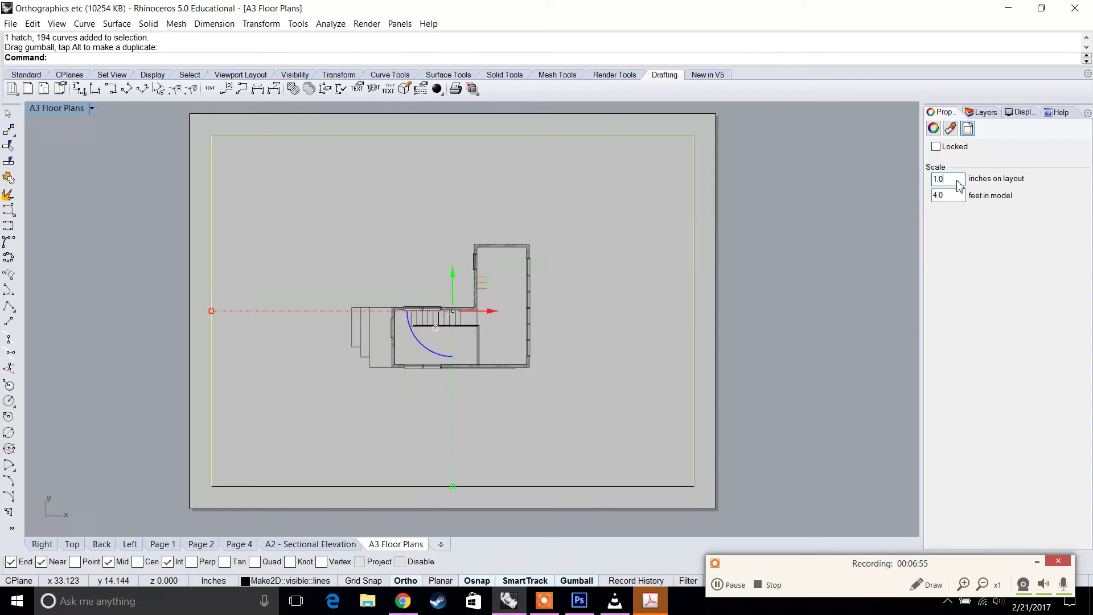
double_click(950, 197)
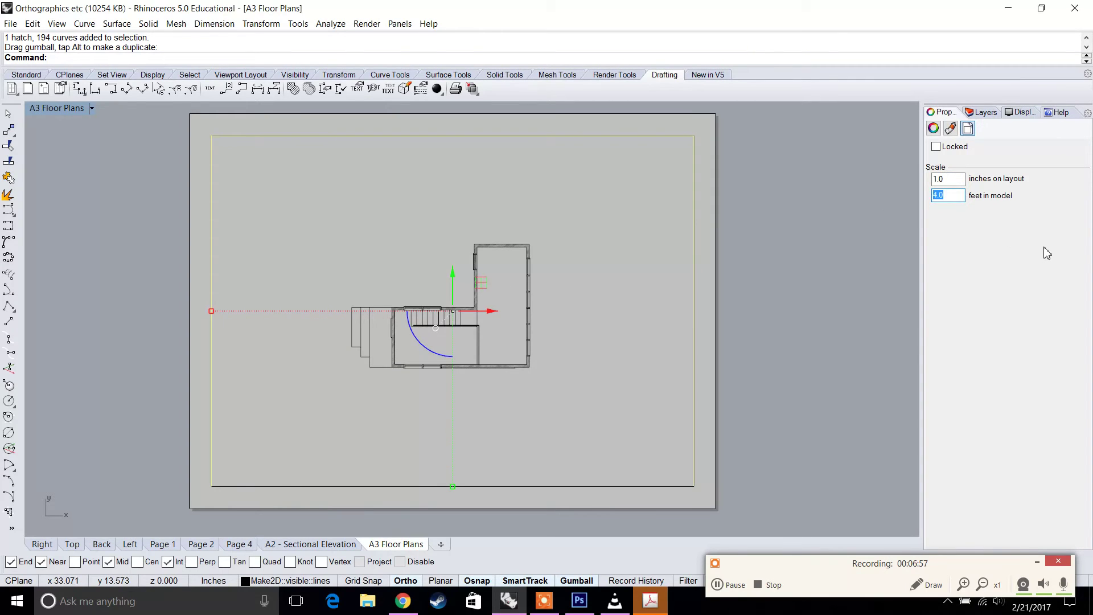
type("2")
key("Return")
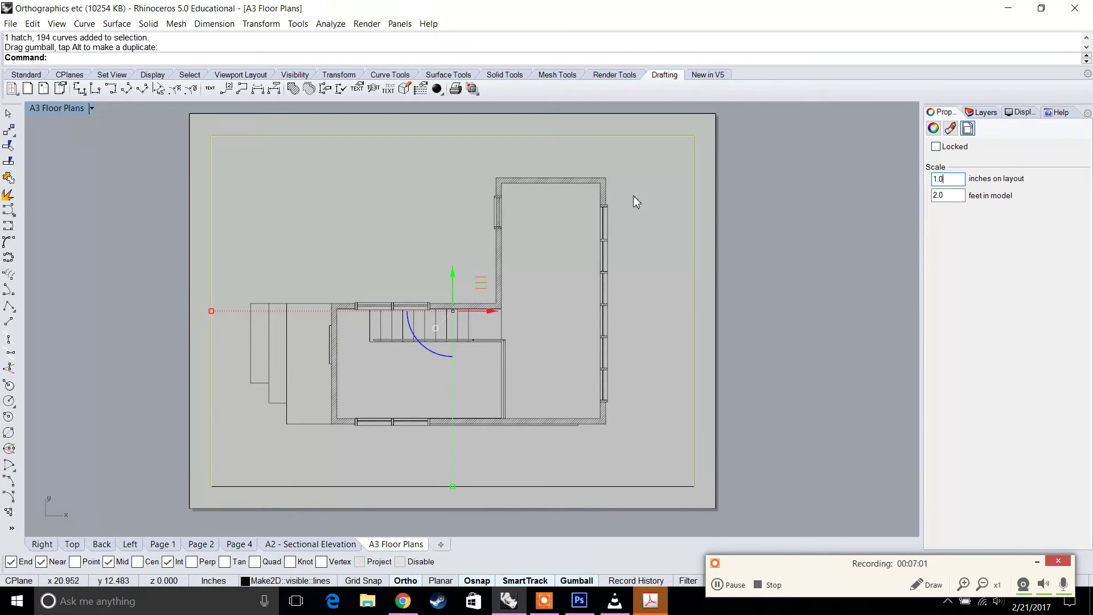
Reposition the view inside the detail so the floor plan sits centred within the border.
left_click(692, 236)
left_click(633, 264)
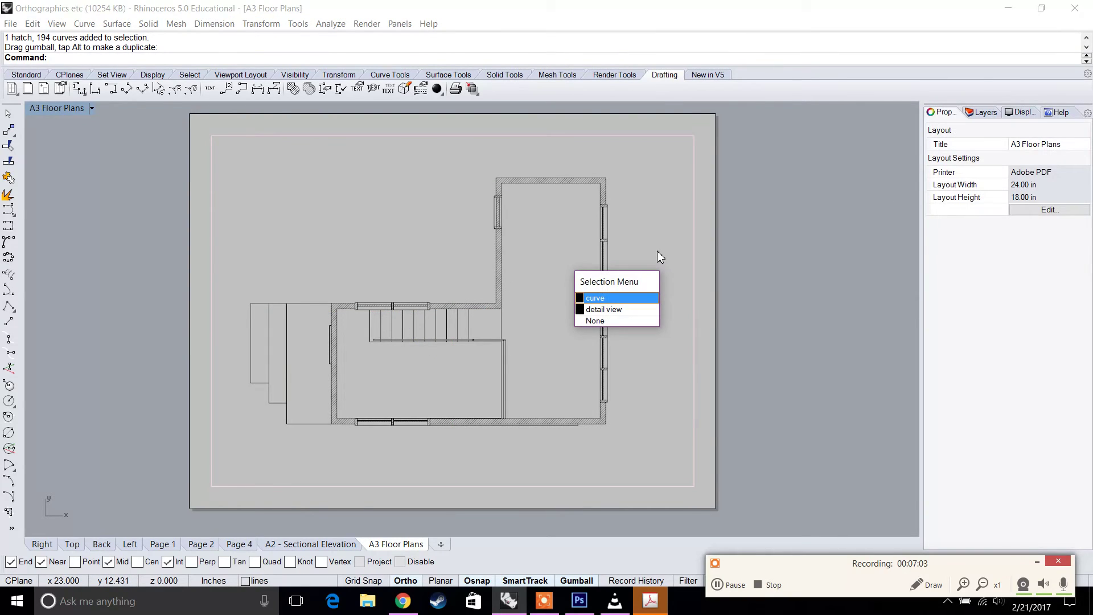
key("Escape")
double_click(643, 217)
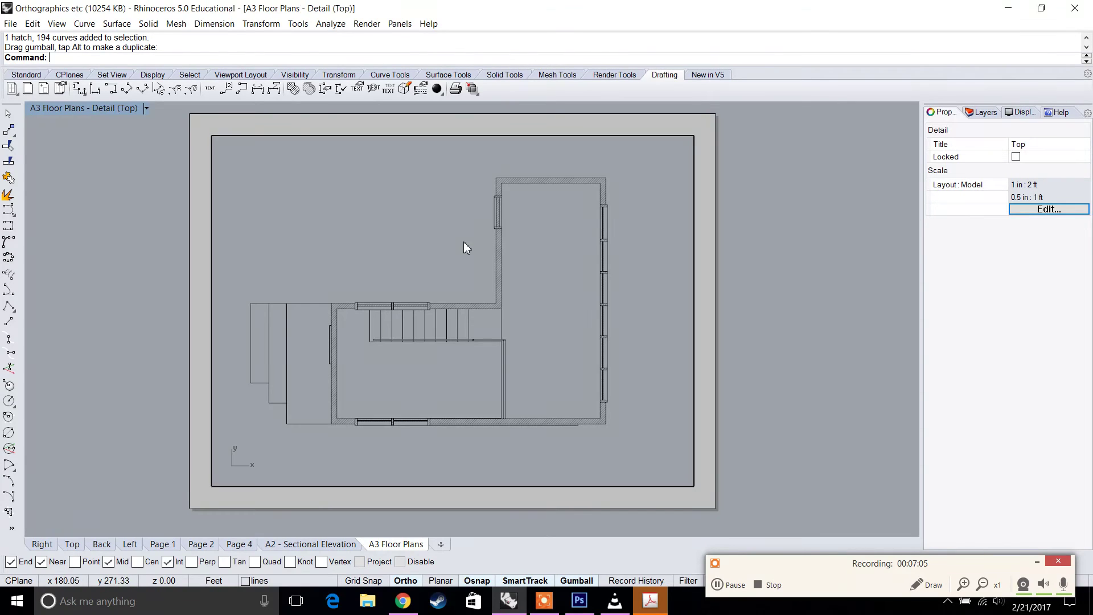
mouse_move(422, 234)
right_mouse_down()
mouse_move(449, 232)
mouse_move(440, 234)
right_mouse_up()
double_click(439, 233)
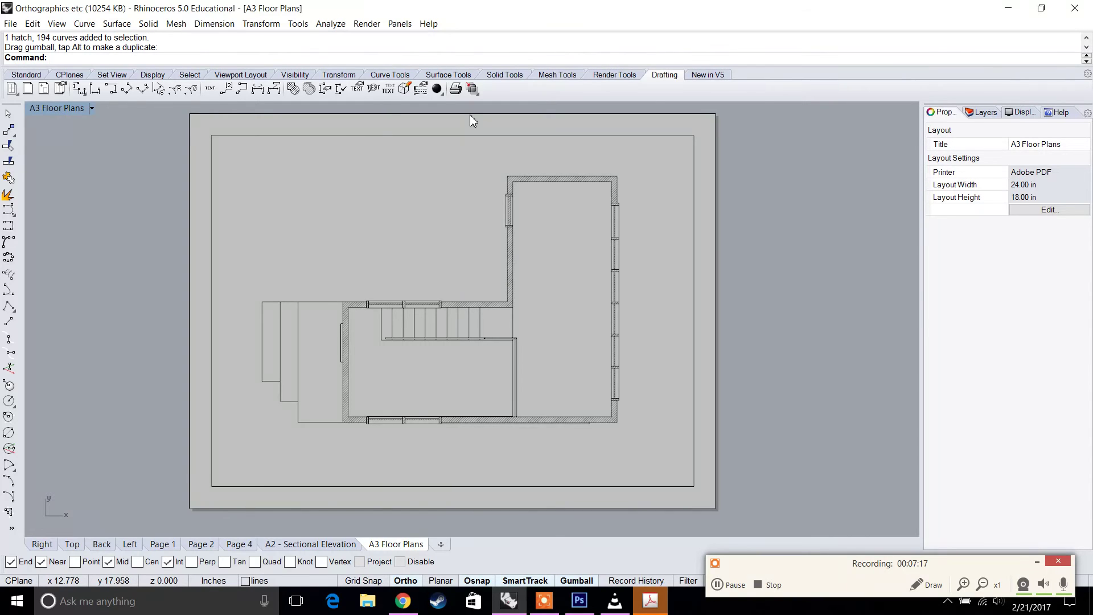
Disable scaling of text, dimensions and leaders in the document's annotation properties.
left_click(11, 23)
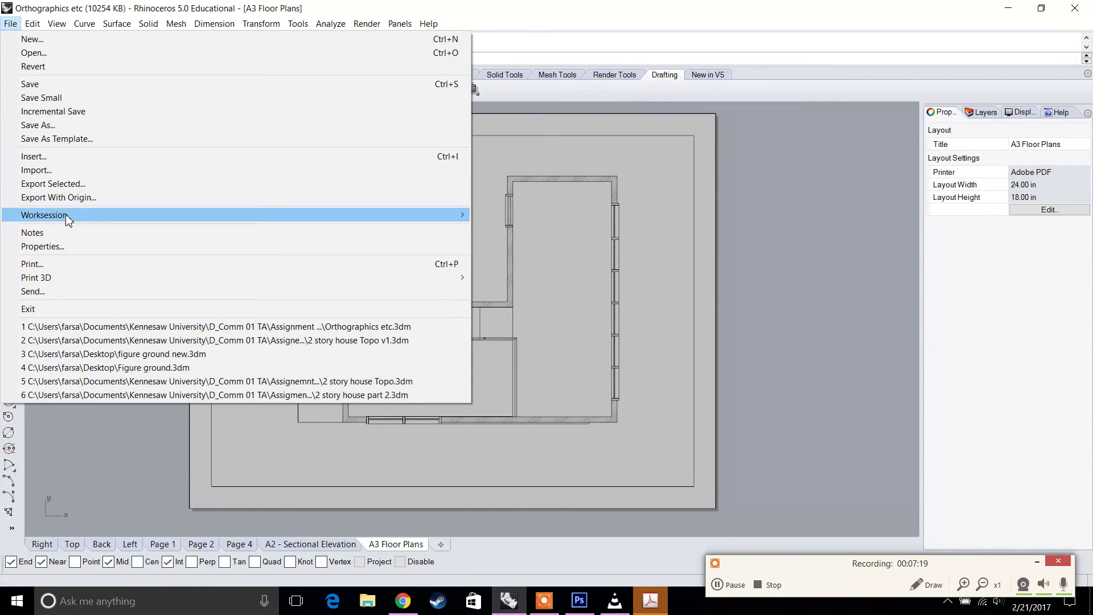
left_click(66, 245)
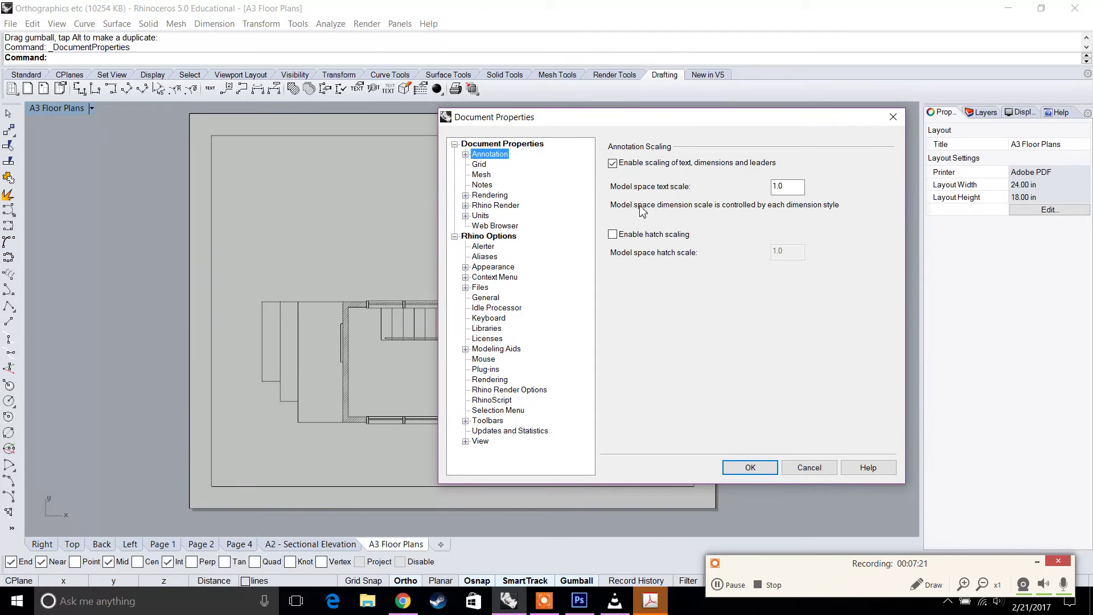
left_click(613, 164)
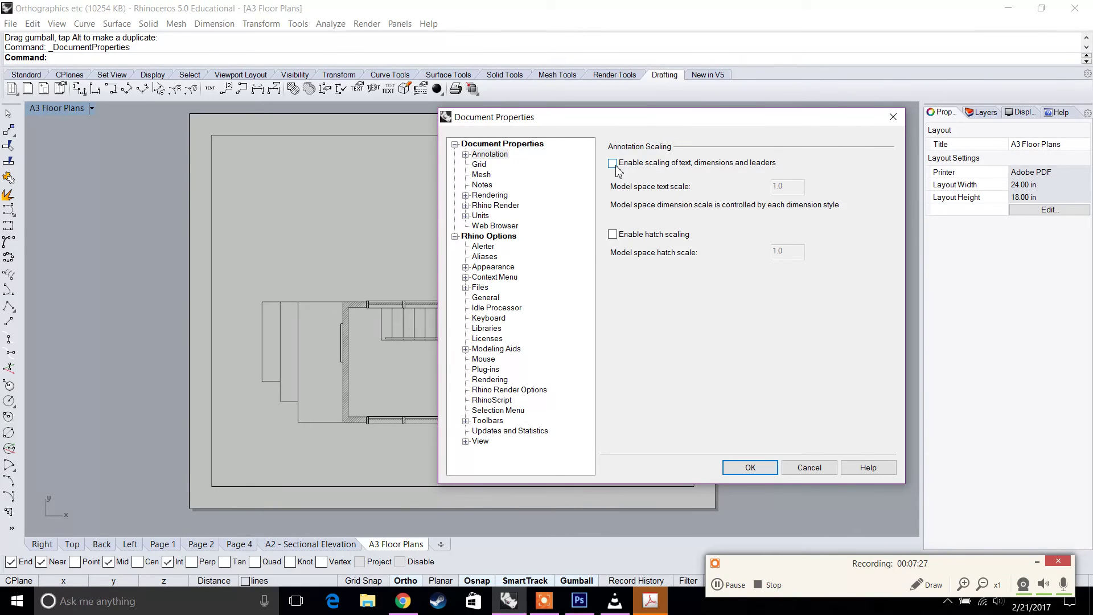
Set the text height of the Foot-Inch Architectural dimension style to 0.15 and apply the document properties.
left_click(465, 154)
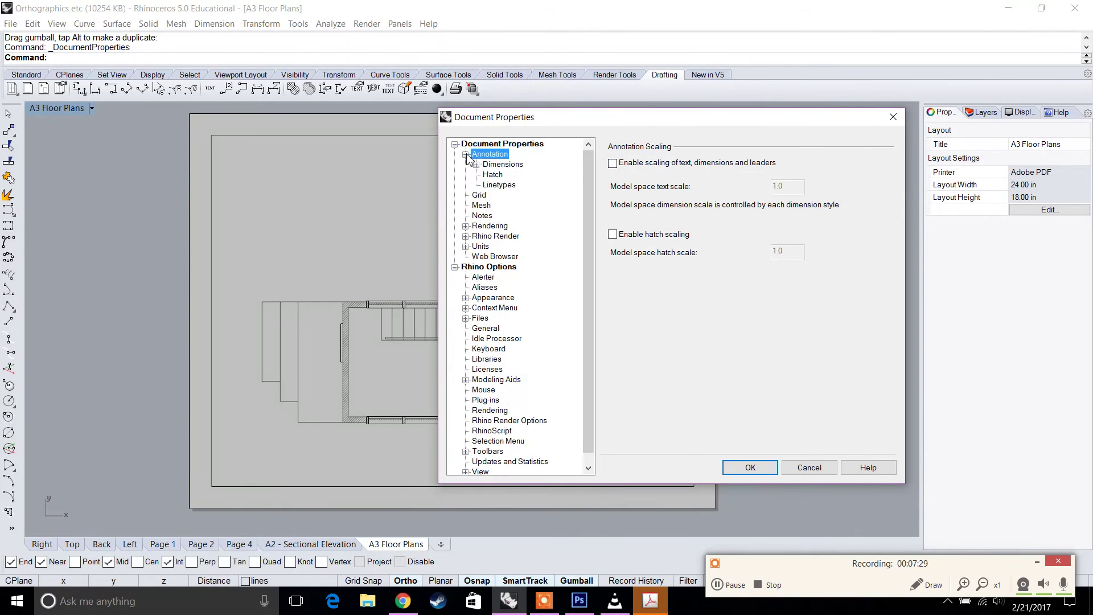
left_click(503, 165)
double_click(668, 181)
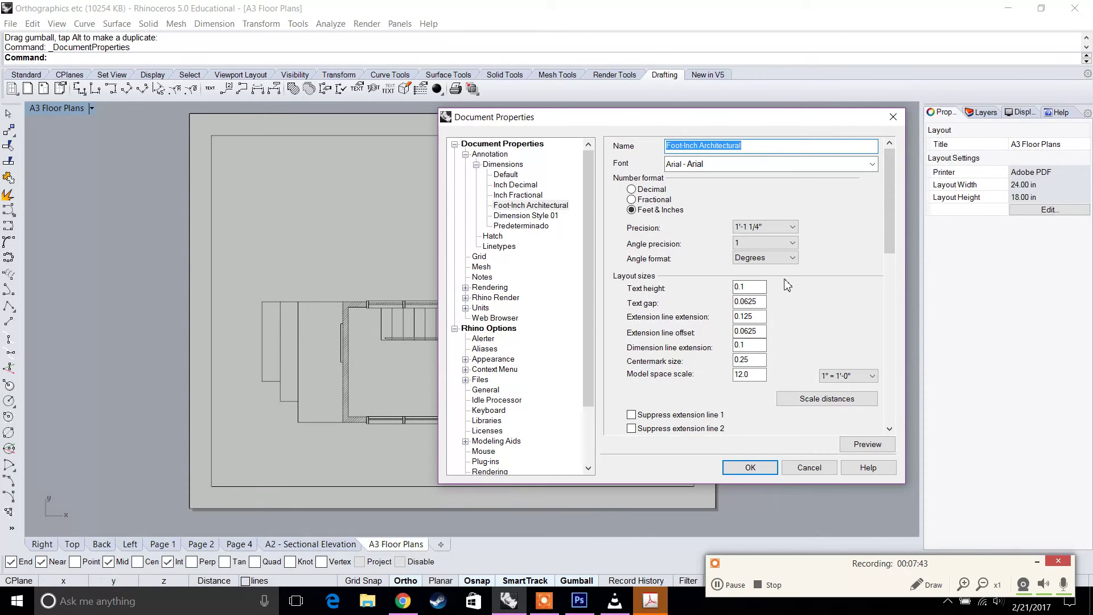
left_click(746, 286)
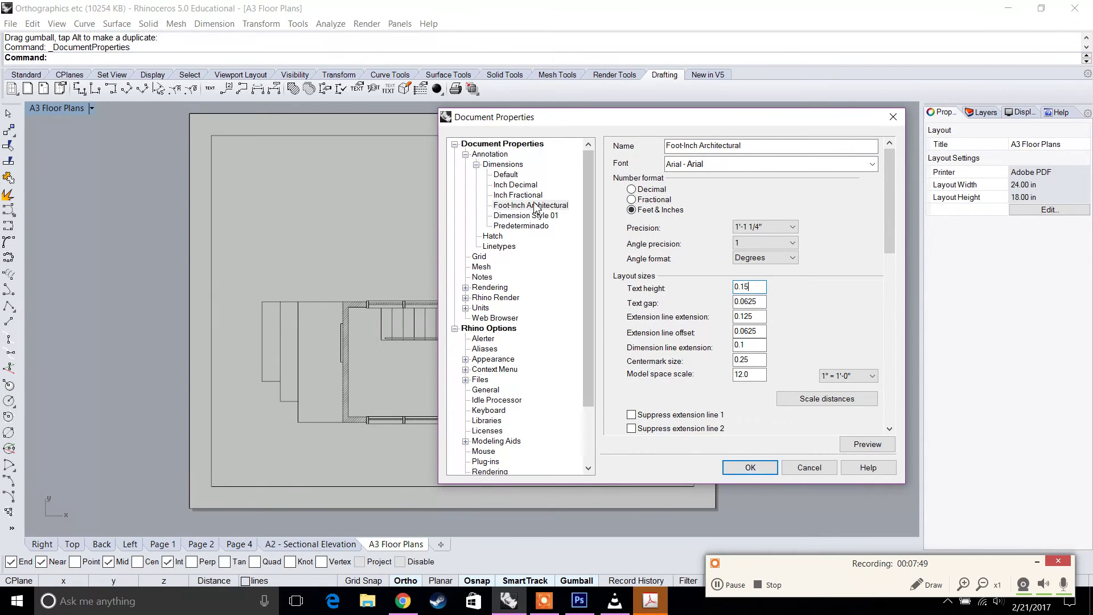
left_click(750, 468)
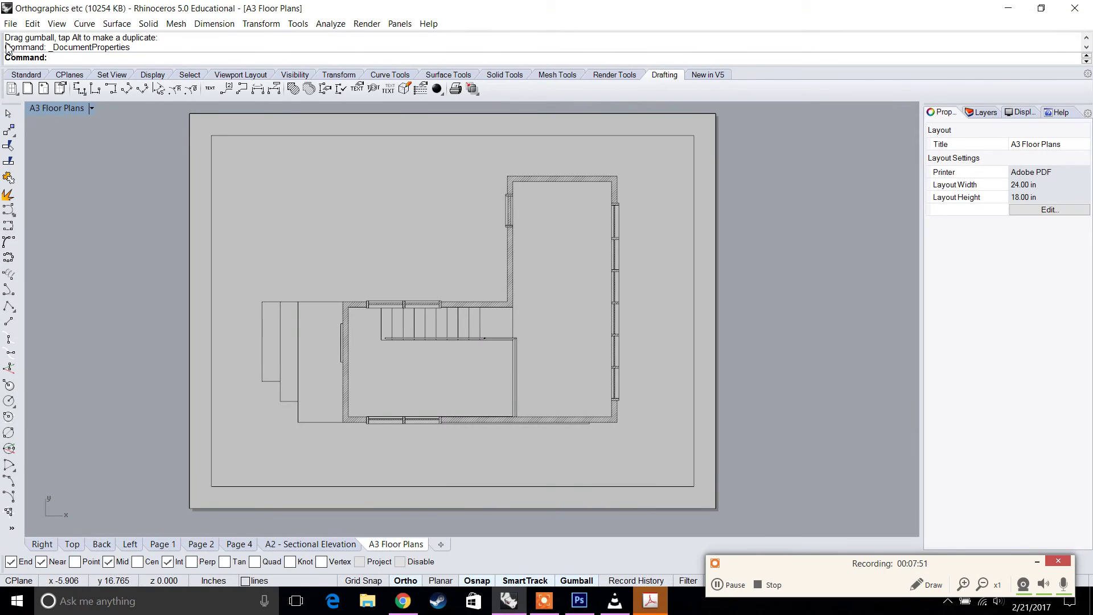
Check the annotation scaling options in the document properties again.
left_click(11, 24)
left_click(67, 247)
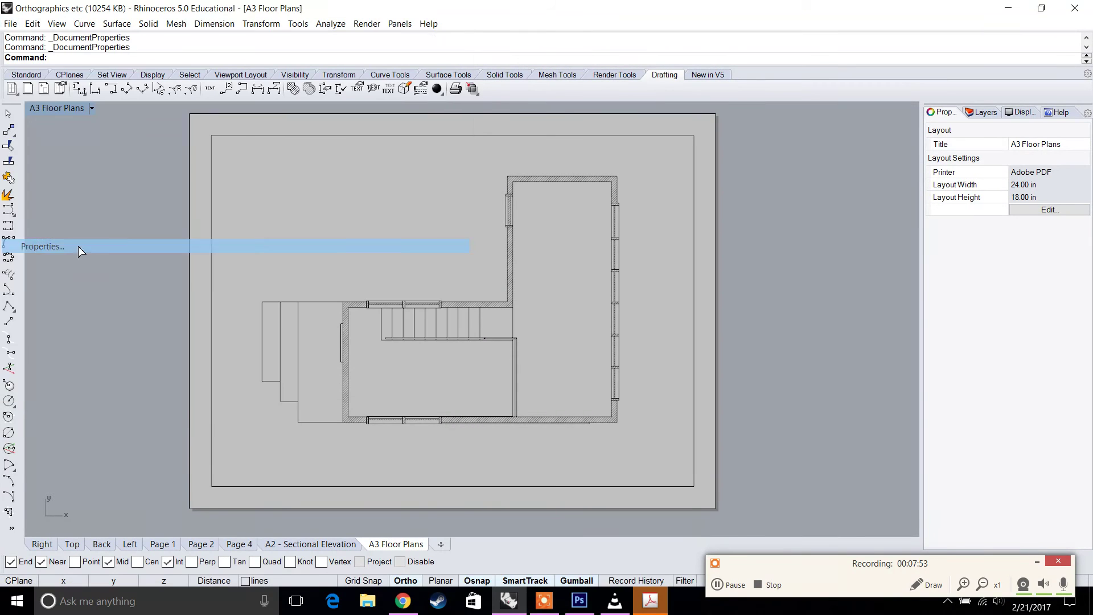
left_click(498, 154)
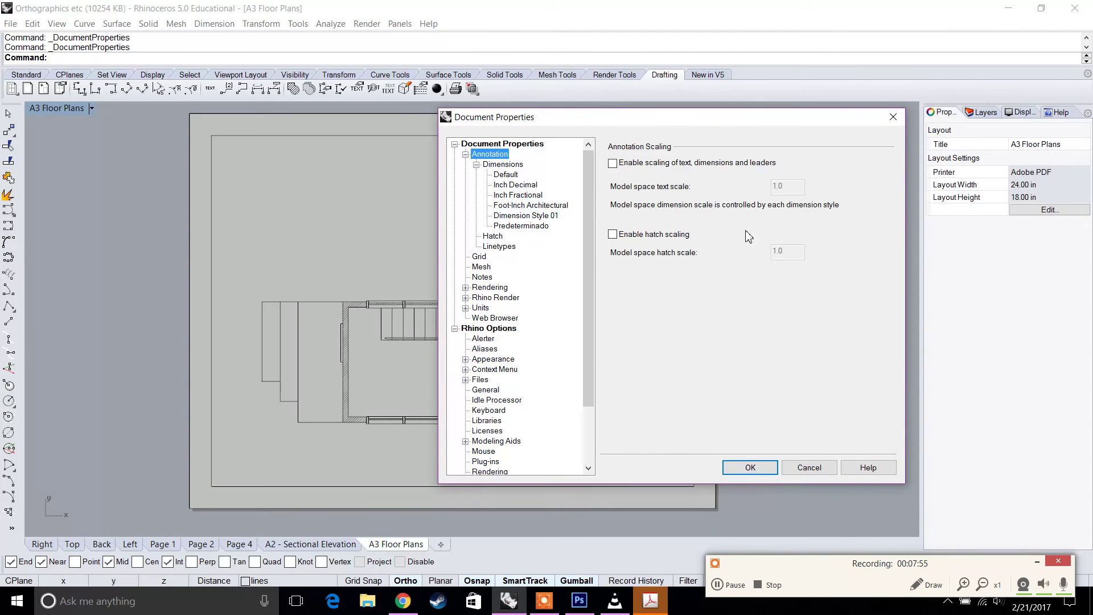
left_click(751, 467)
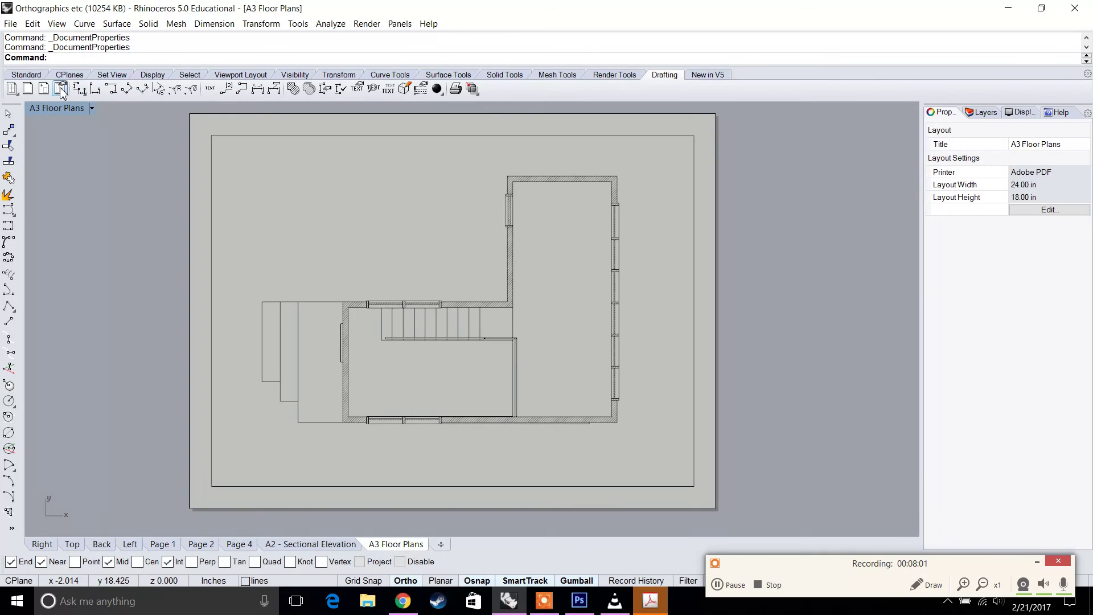
Try to place a horizontal dimension across the entry landing beside the plan's outer wall.
left_click(97, 91)
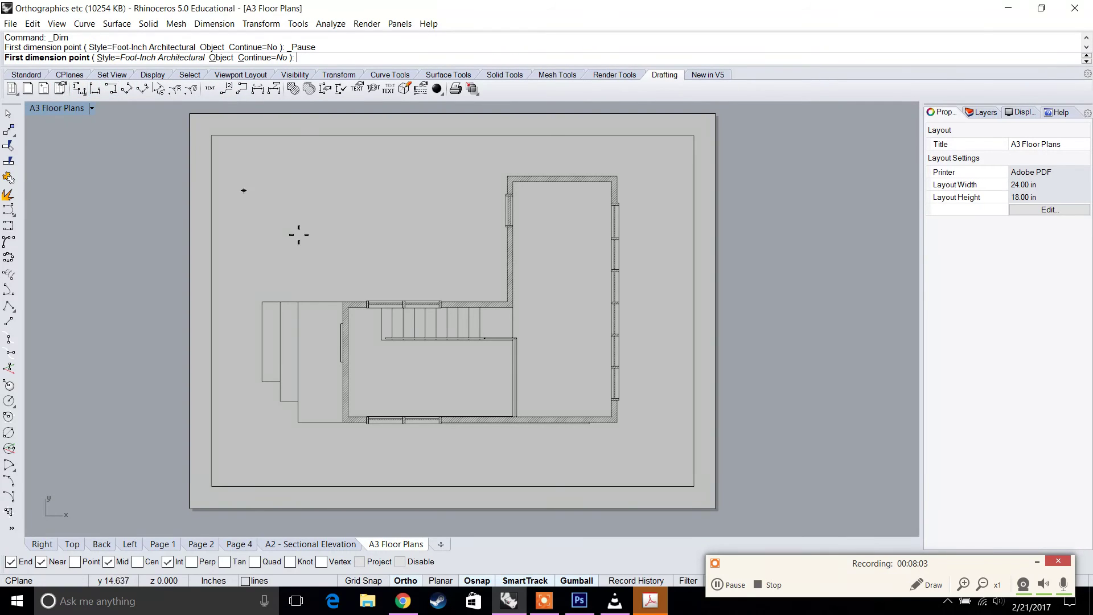
scroll(336, 297, "up", 3)
left_click(345, 302)
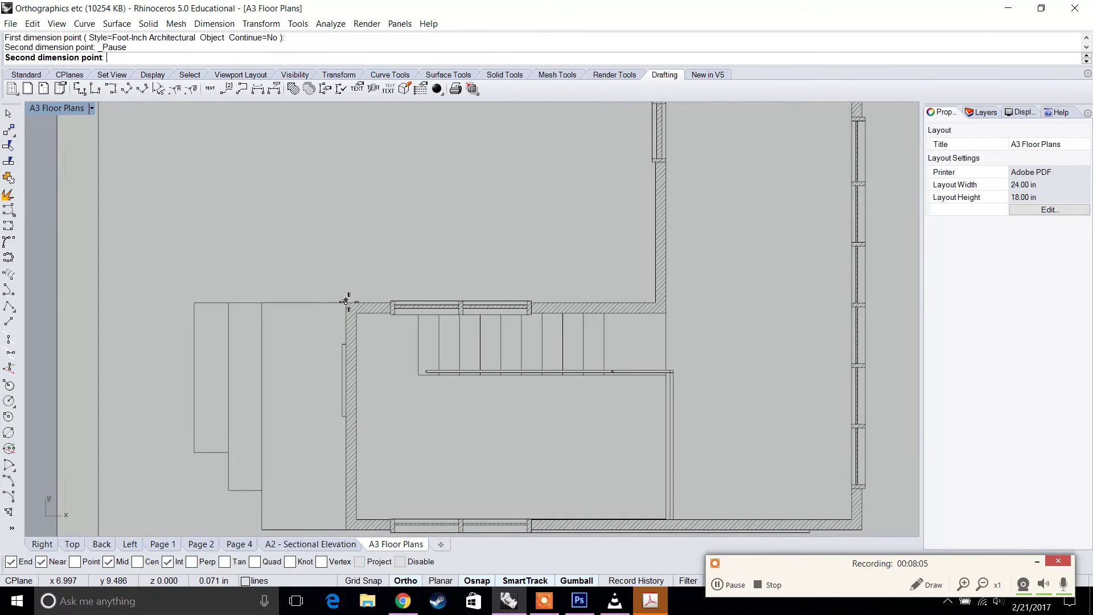
left_click(261, 303)
scroll(281, 269, "down", 3)
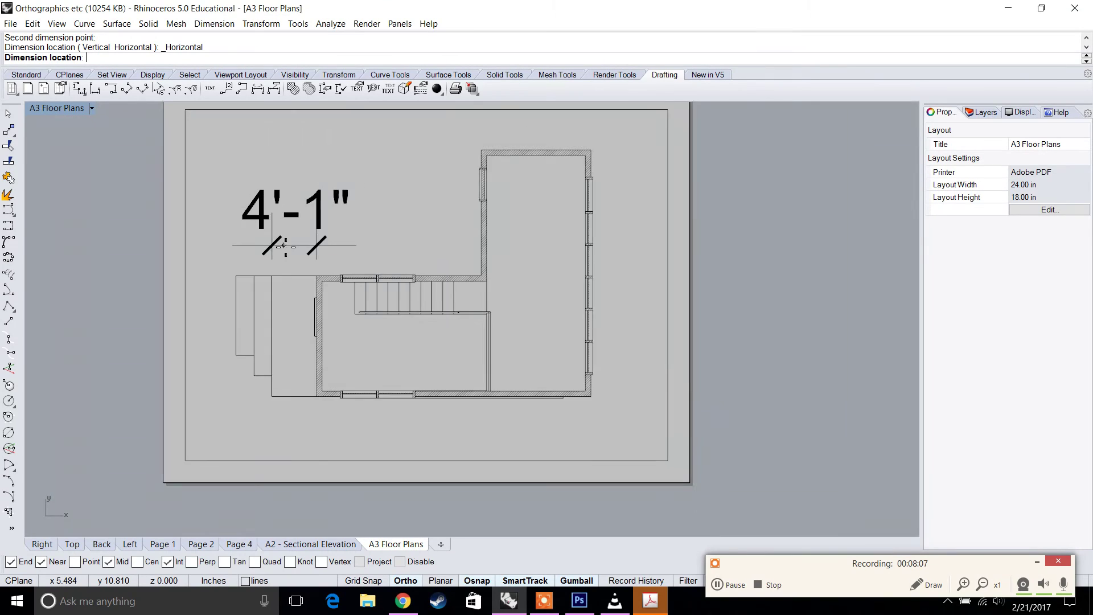
scroll(285, 274, "up", 2)
key("Escape")
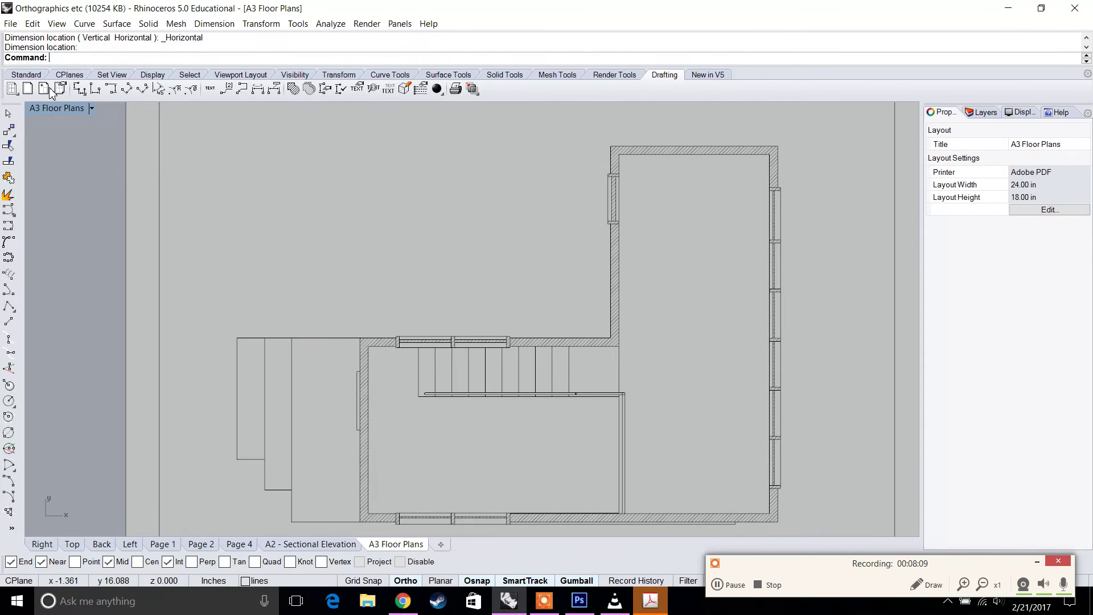
Set the text height of the Foot-Inch Architectural dimension style to 0.02 and apply the document properties.
left_click(10, 23)
left_click(100, 246)
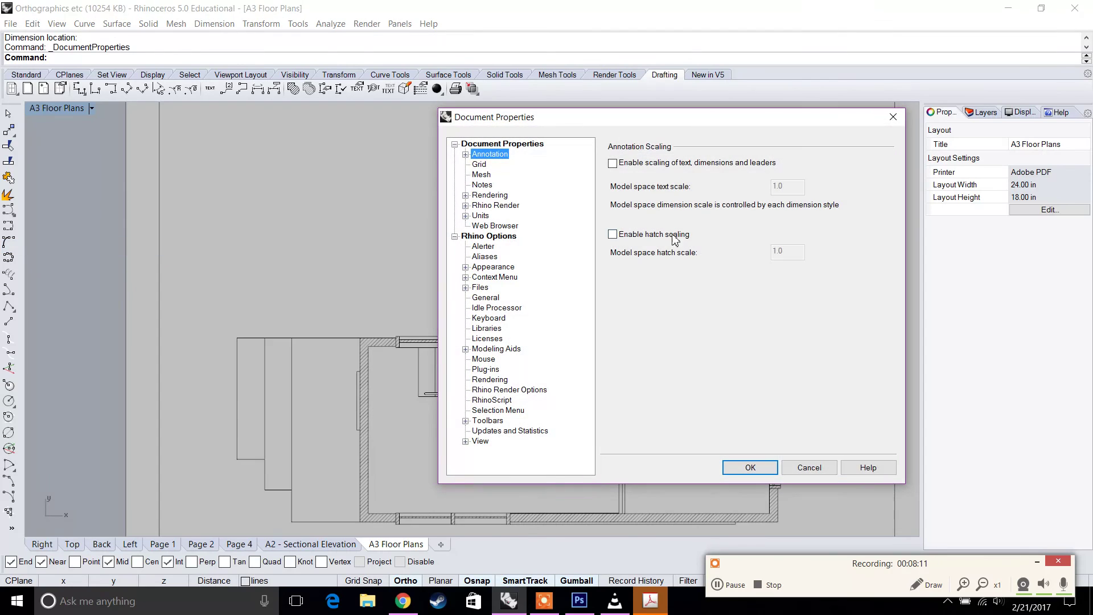
double_click(474, 156)
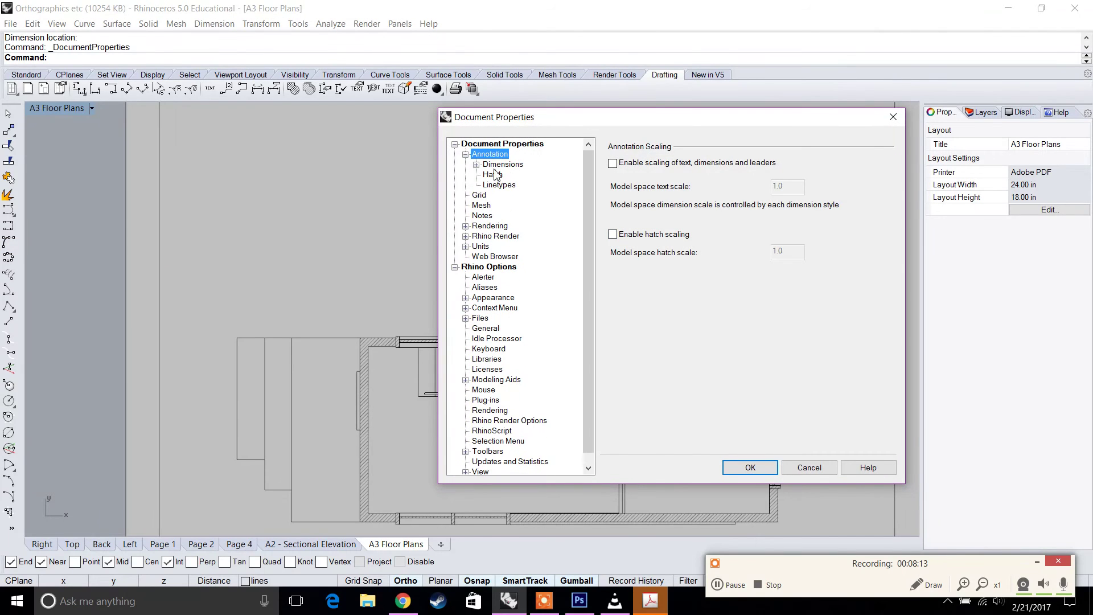
left_click(504, 165)
double_click(712, 181)
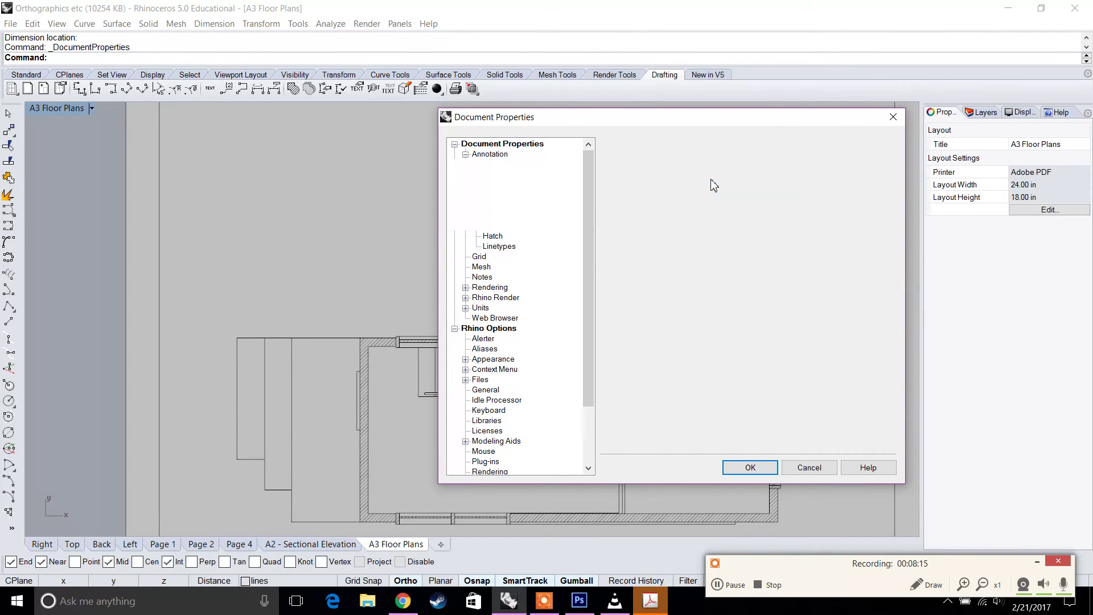
left_click(762, 288)
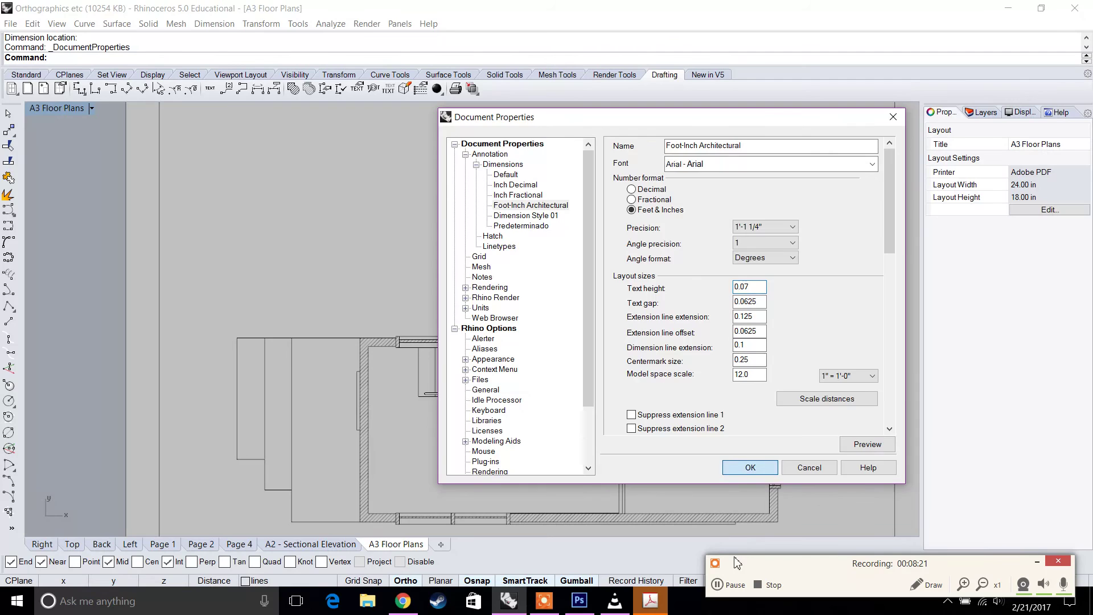
left_click(750, 468)
scroll(309, 312, "down", 2)
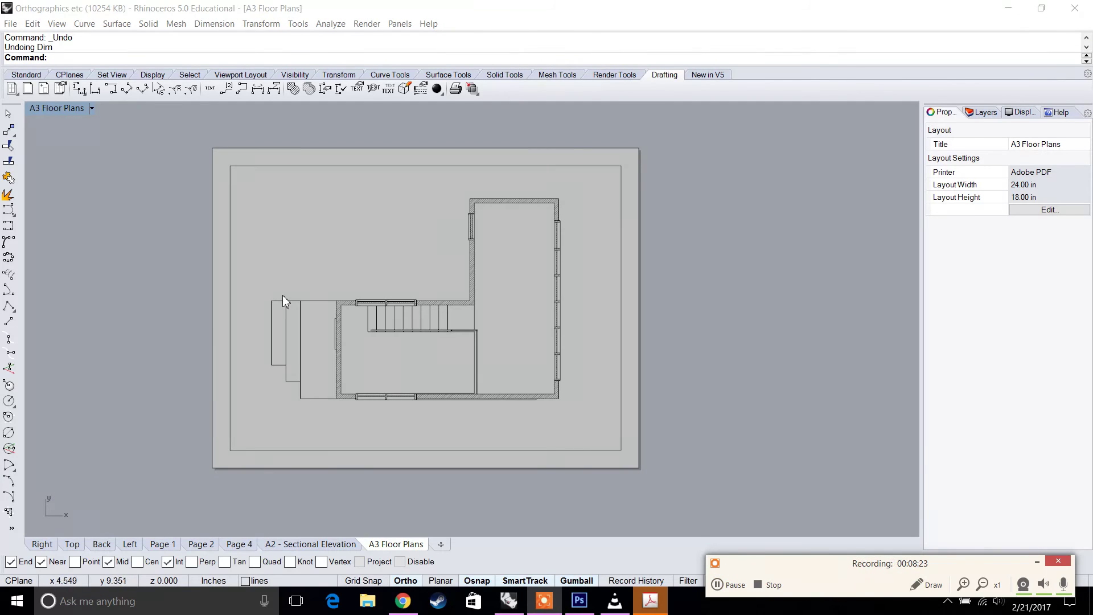
scroll(309, 312, "up", 4)
right_click(319, 299)
left_click(317, 304)
key("Escape")
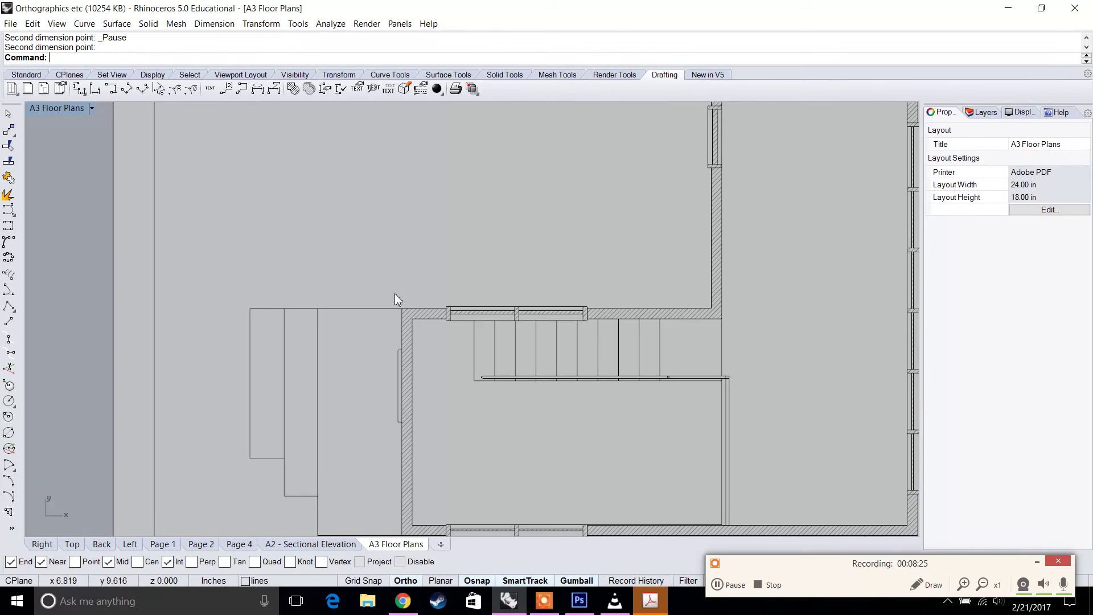
Review the Foot-Inch Architectural style's layout sizes, arrow lengths and model space scale, keeping the scale at 1" = 1'-0".
left_click(10, 23)
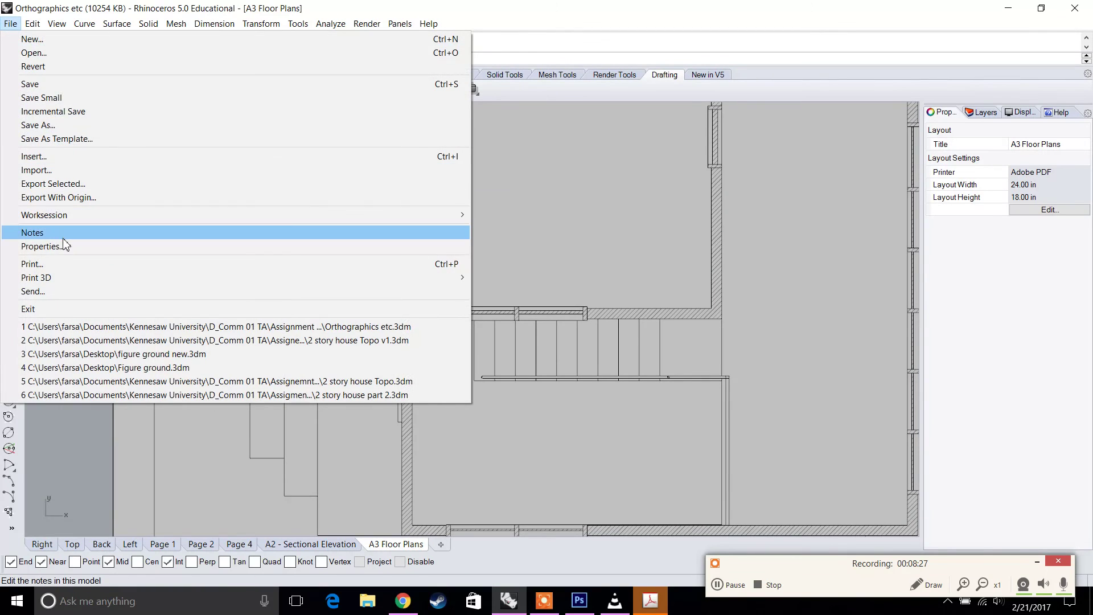
left_click(63, 245)
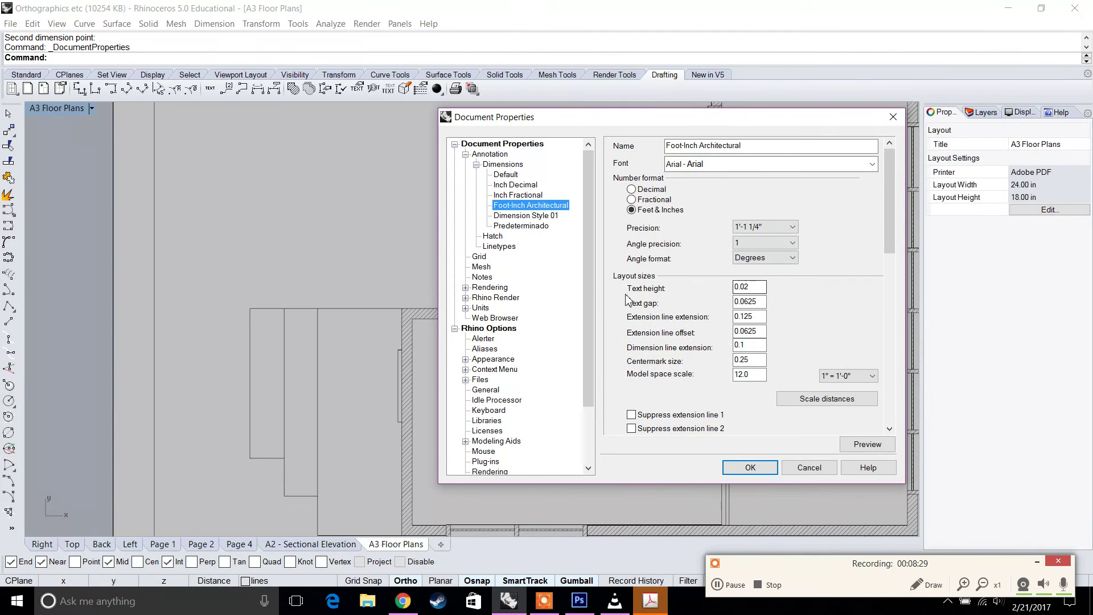
left_click(845, 378)
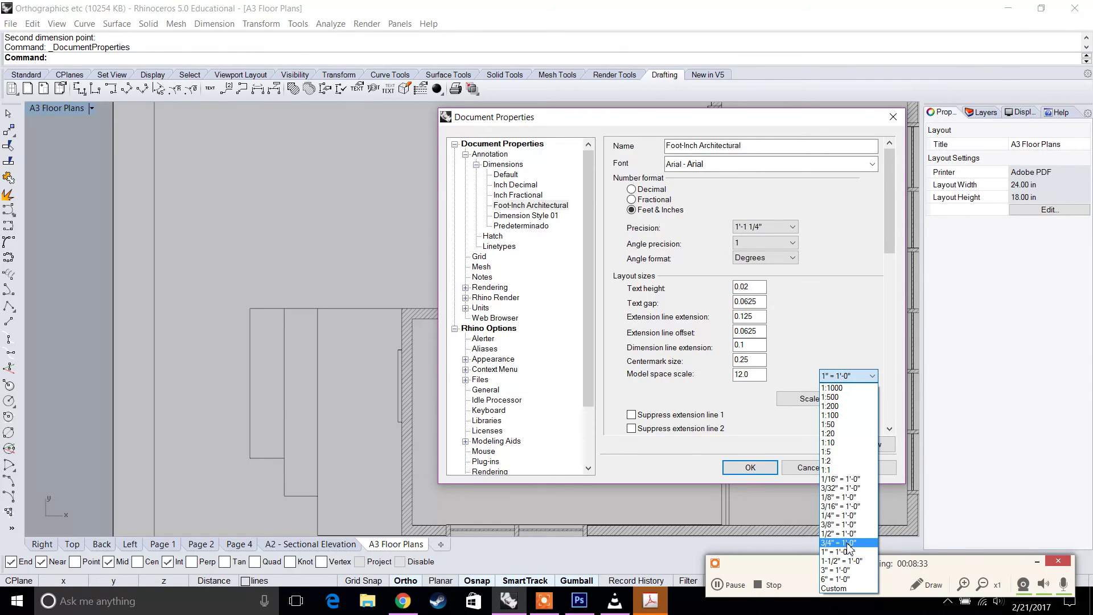
left_click(849, 552)
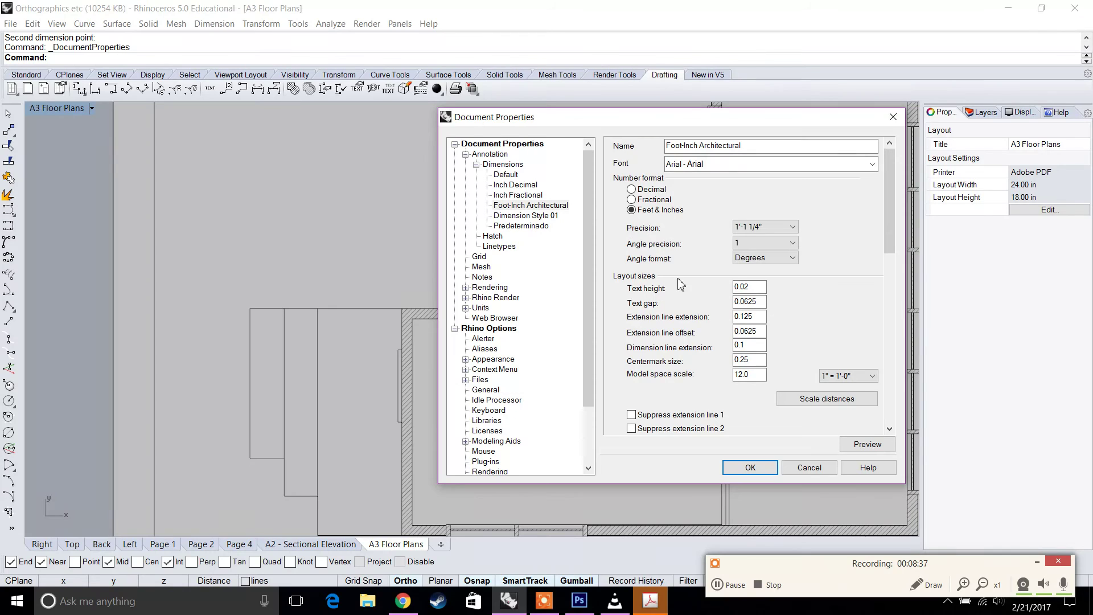
left_click_drag(889, 235, 889, 281)
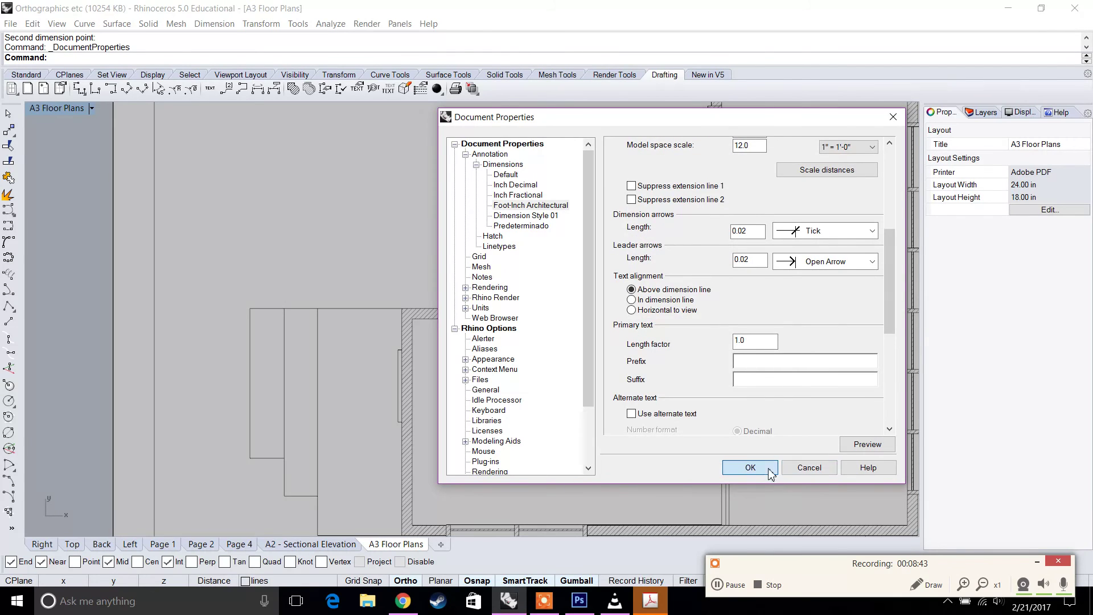
left_click(751, 466)
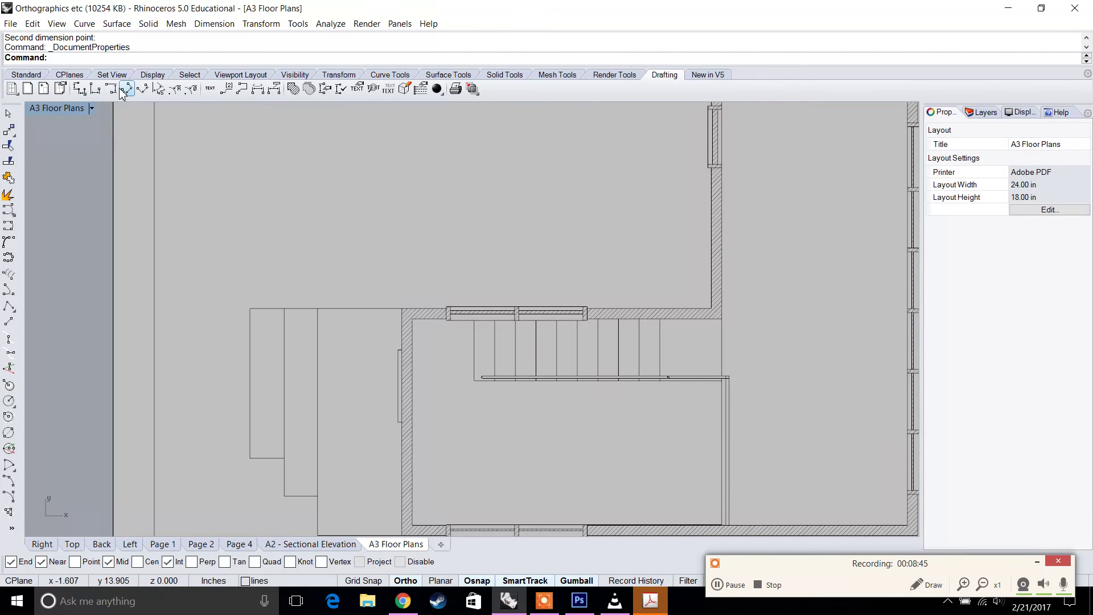
Place three aligned horizontal dimensions above the entry, covering the landing and the two steps outside it.
left_click(95, 88)
left_click(318, 308)
left_click(402, 308)
left_click(359, 249)
key("Return")
left_click(318, 309)
left_click(284, 309)
left_click(294, 248)
key("Return")
left_click(284, 309)
left_click(250, 309)
left_click(290, 250)
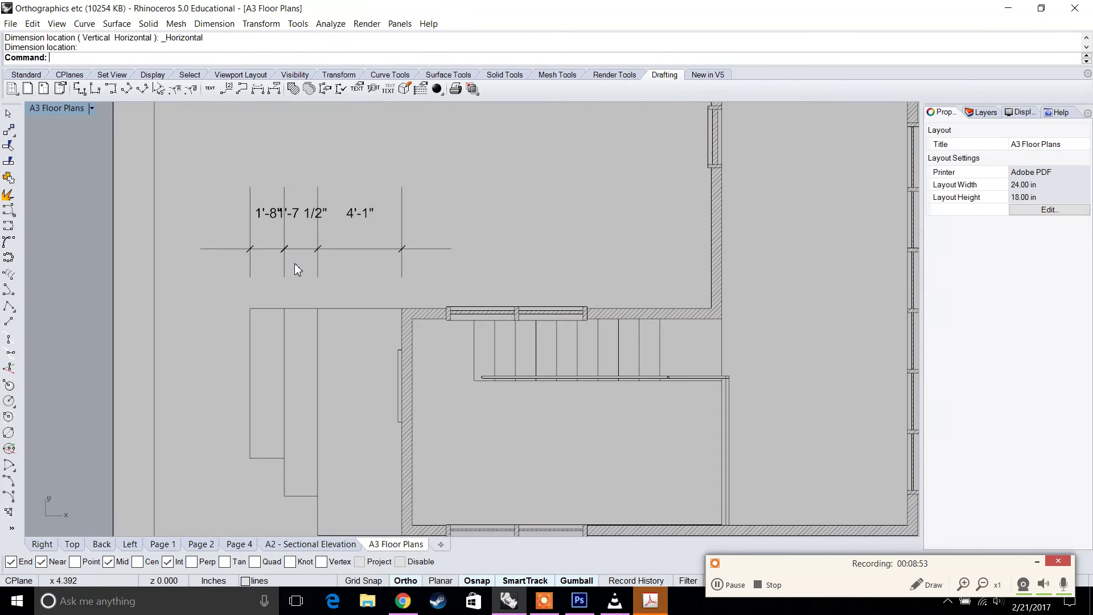
left_click(306, 216)
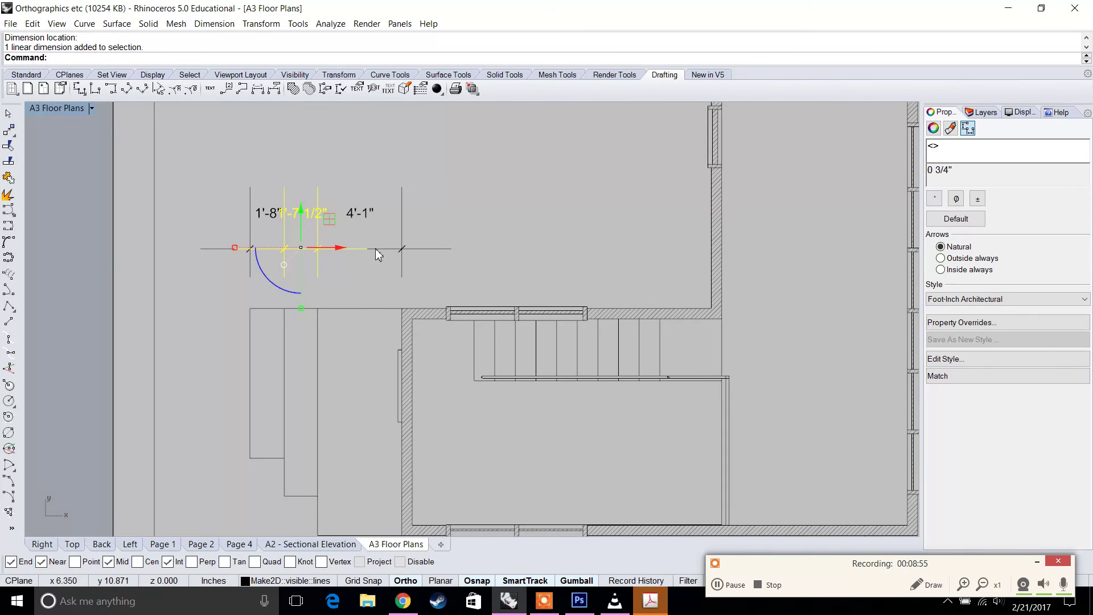
left_click(436, 291)
right_click_drag(260, 305, 312, 210)
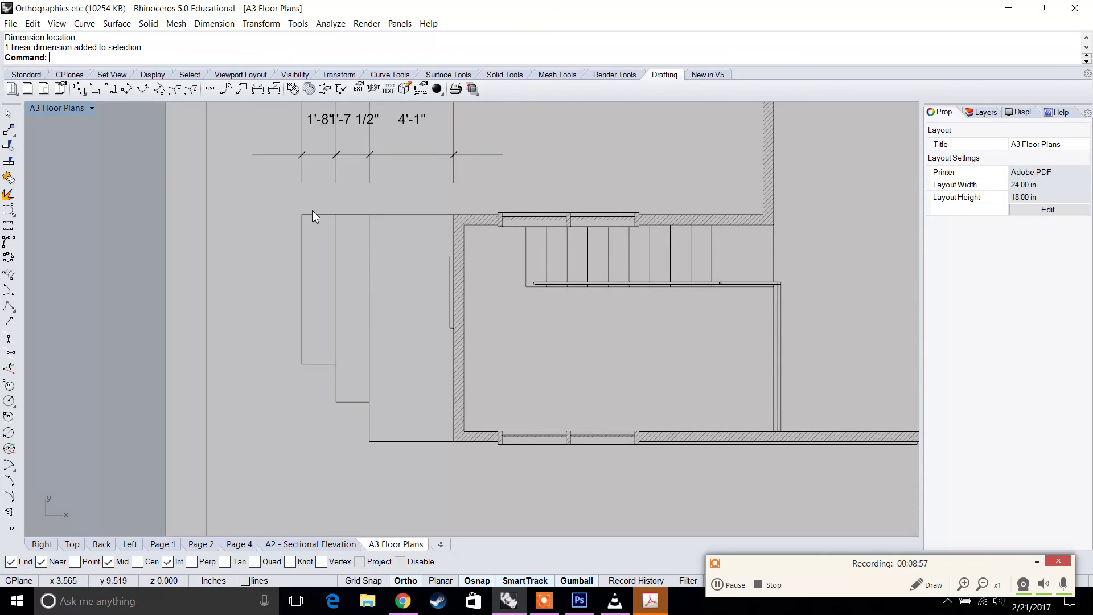
right_click(298, 214)
left_click(300, 214)
left_click(301, 363)
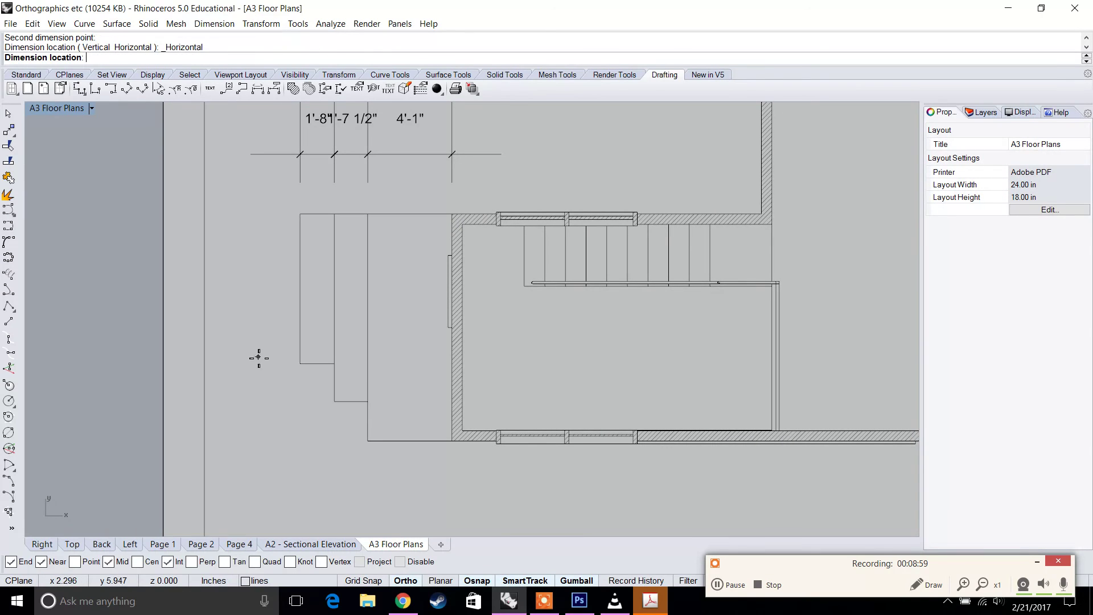
key("Escape")
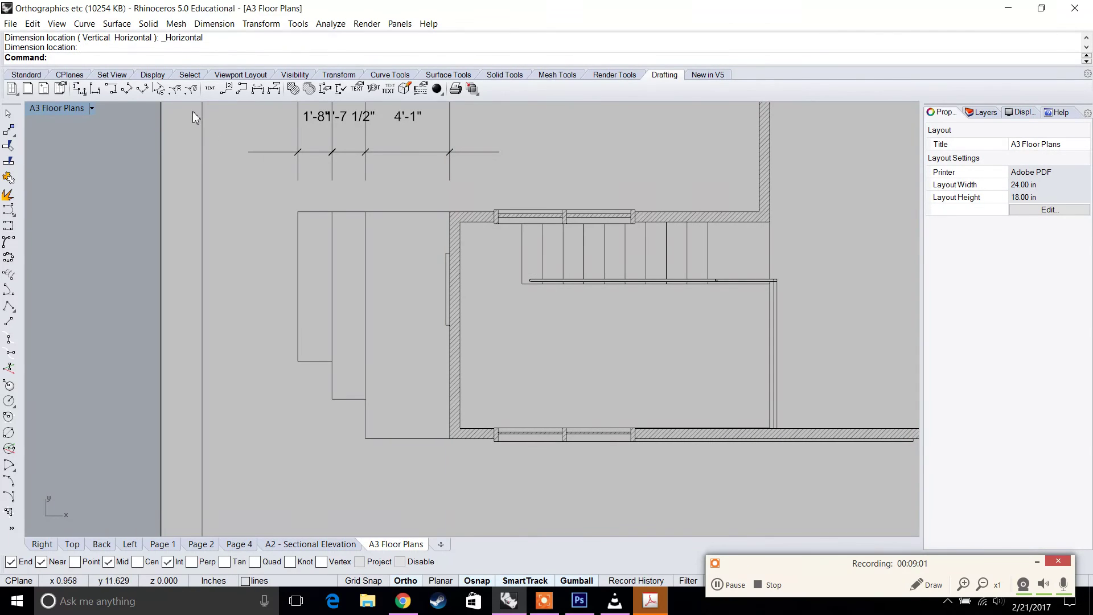
Place three aligned vertical dimensions beside the entry steps, covering the outer step's length and the two step offsets below it.
left_click(95, 91)
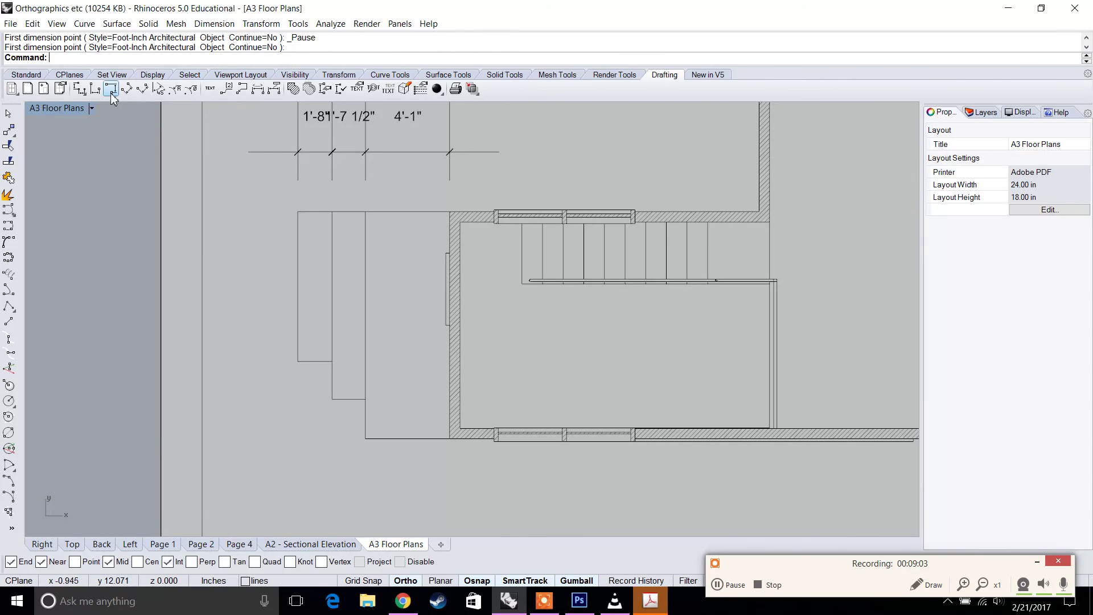
left_click(296, 209)
left_click(298, 360)
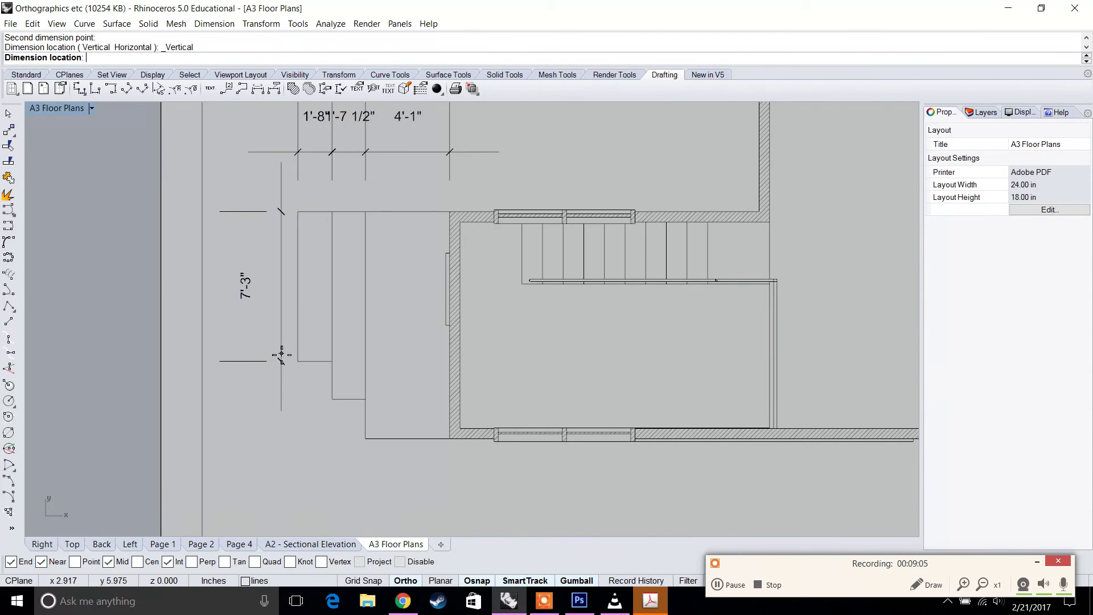
left_click(269, 333)
right_click(301, 357)
left_click(332, 361)
left_click(332, 398)
left_click(268, 362)
right_click(365, 412)
left_click(365, 399)
left_click(365, 438)
left_click(271, 398)
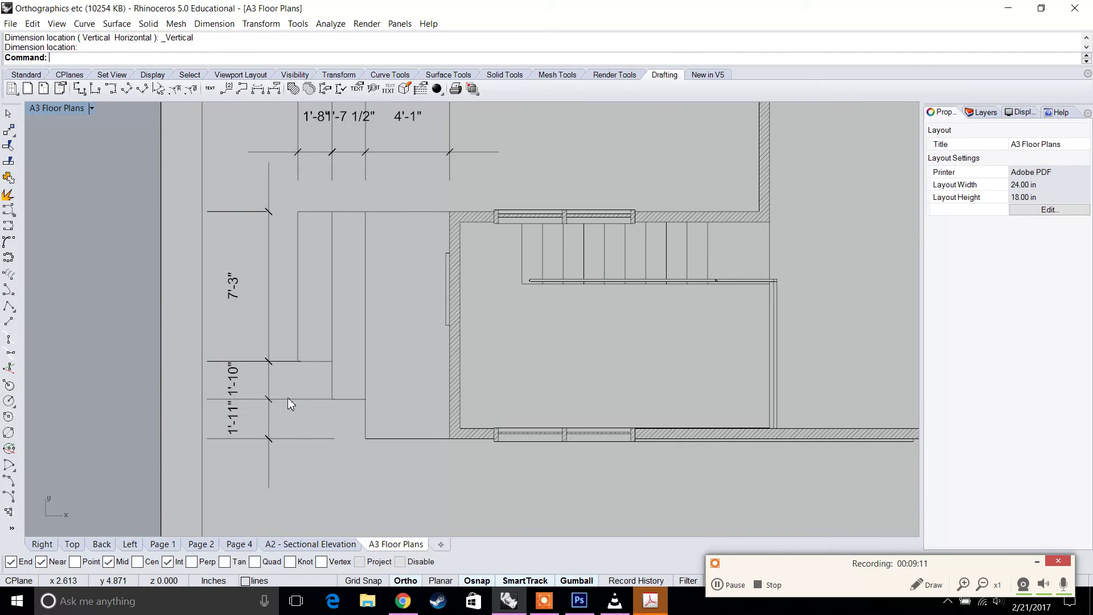
Add the two-line title text "Level 02 Floor Plan" and "Scale: 1/2" = 1'" below the floor plan, with an adjusted text height.
scroll(288, 397, "down", 4)
right_click_drag(534, 246, 450, 234)
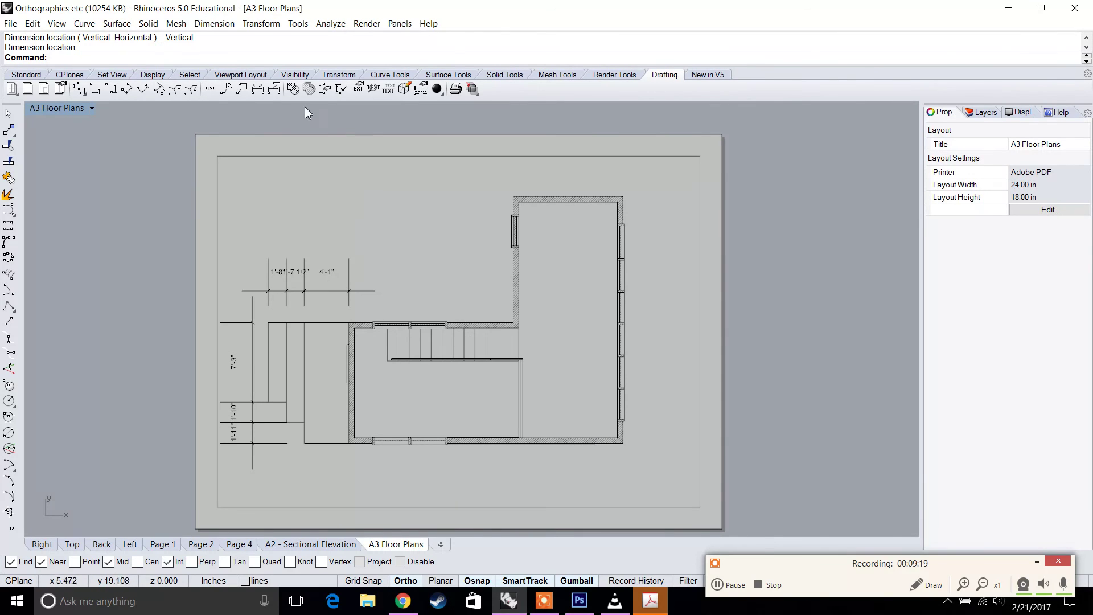
left_click(210, 88)
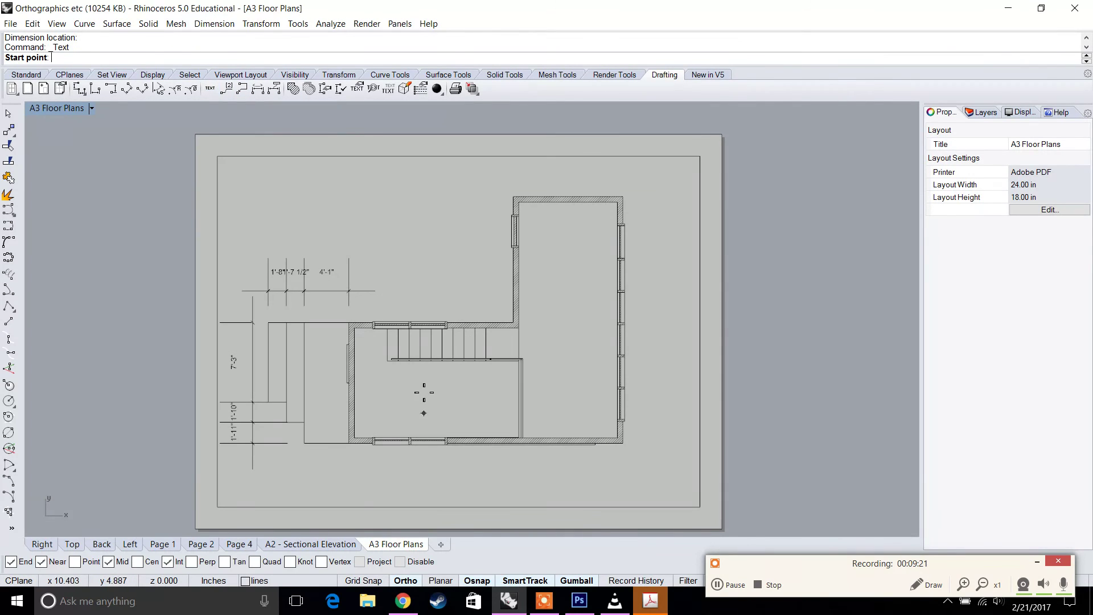
left_click(312, 483)
type("Level 02 Floor Plan")
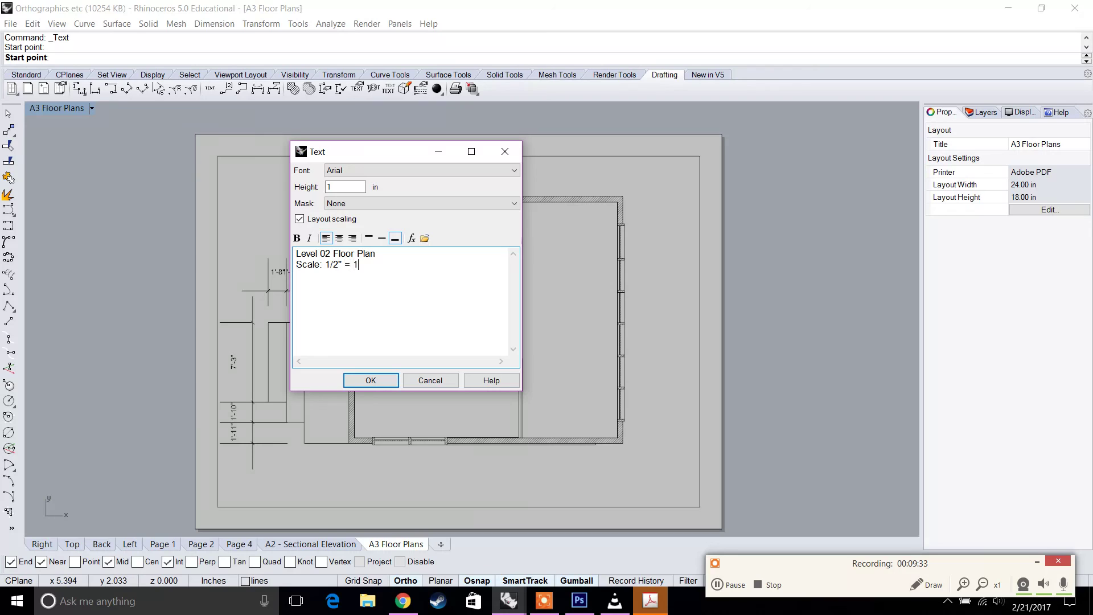
left_click(346, 186)
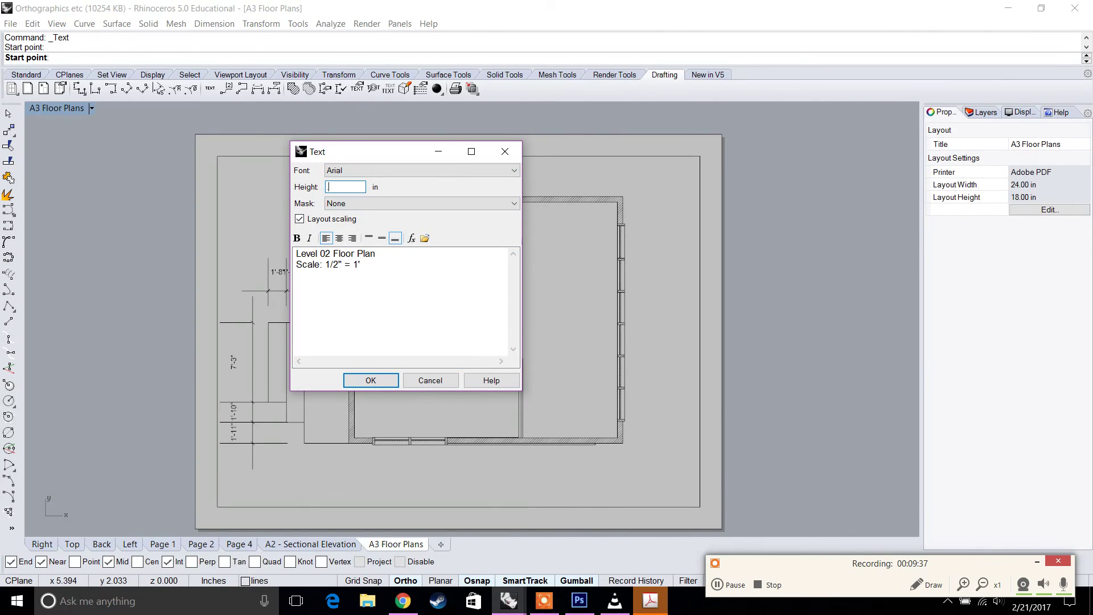
left_click(370, 380)
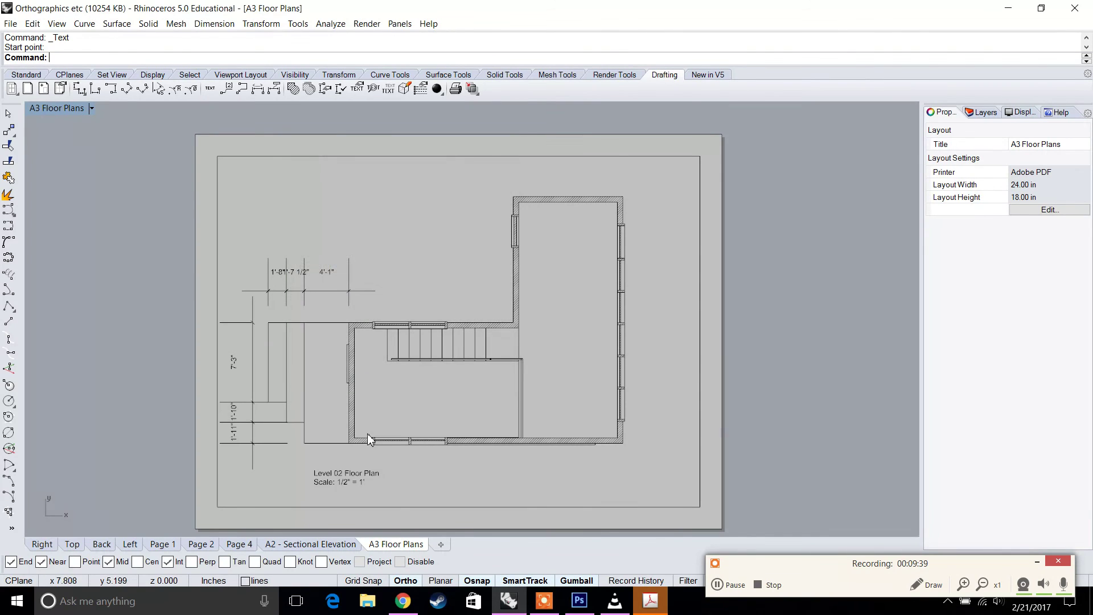
Shift the floor plan title slightly sideways so it lines up with the outer edge of the entry landing.
left_click(376, 481)
left_click_drag(380, 484, 372, 484)
left_click(556, 447)
Print the A3 Floor Plans layout to Adobe PDF and name the file A3 Level 2 Plan on the Desktop.
right_click_drag(556, 447, 601, 445)
scroll(585, 434, "down", 1)
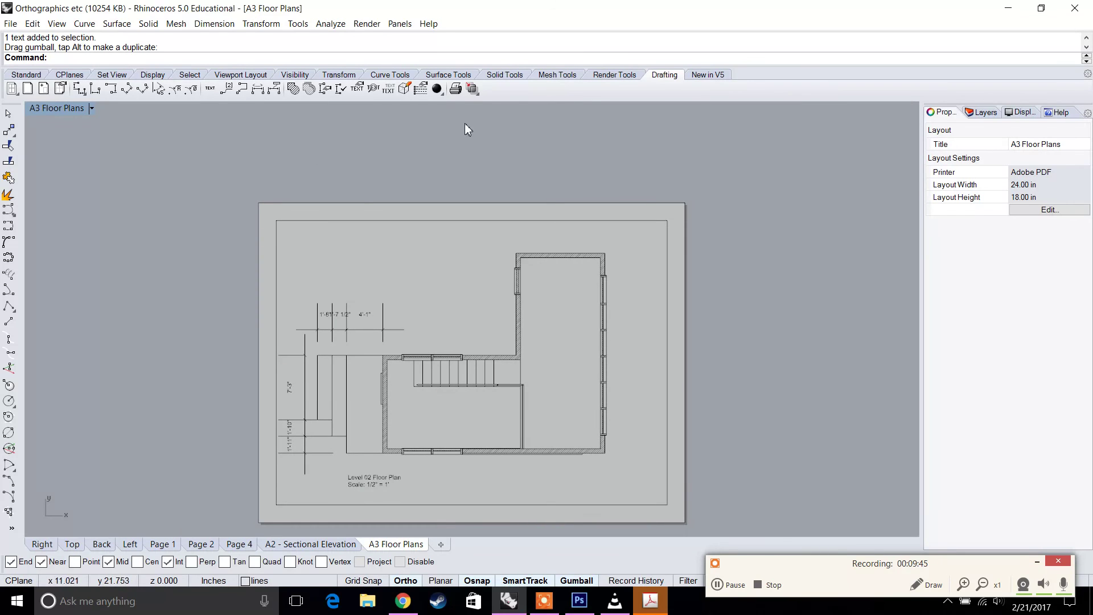
left_click(456, 90)
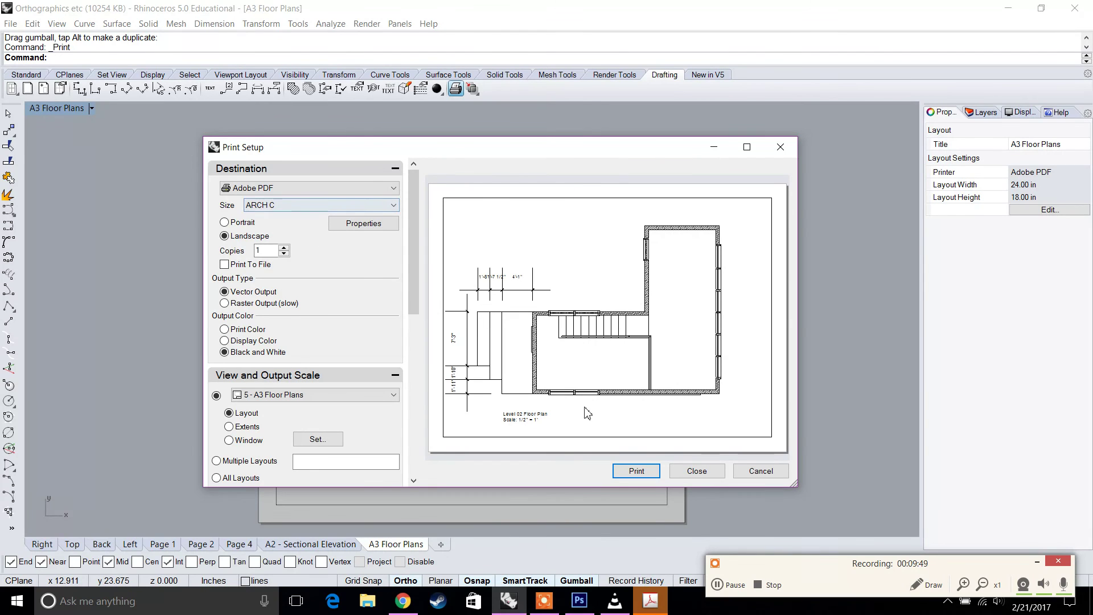
left_click(635, 471)
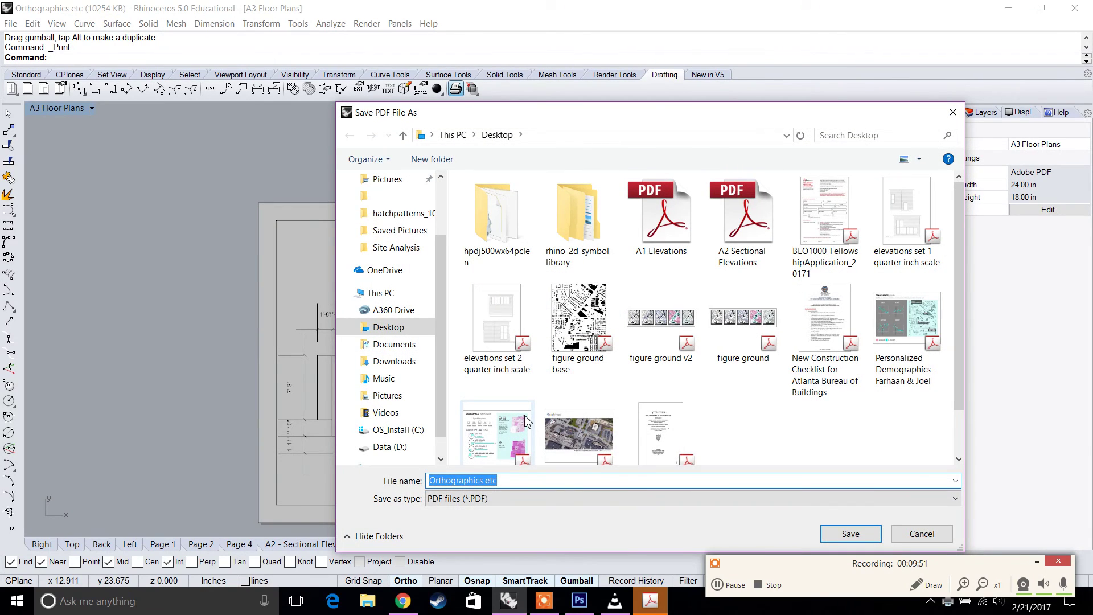
type("A3 Level 2 Plan")
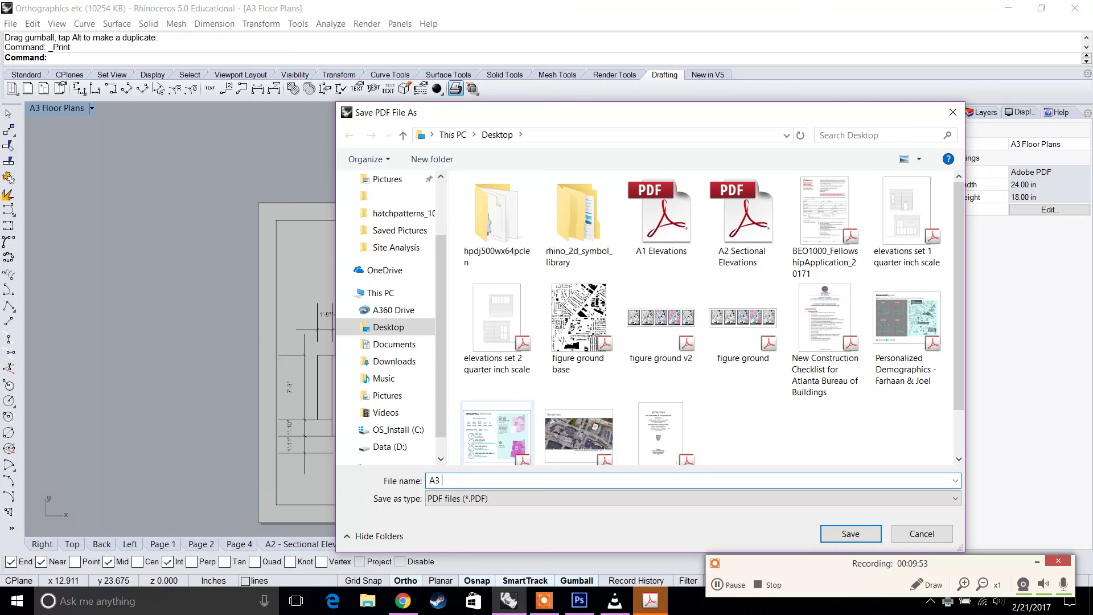